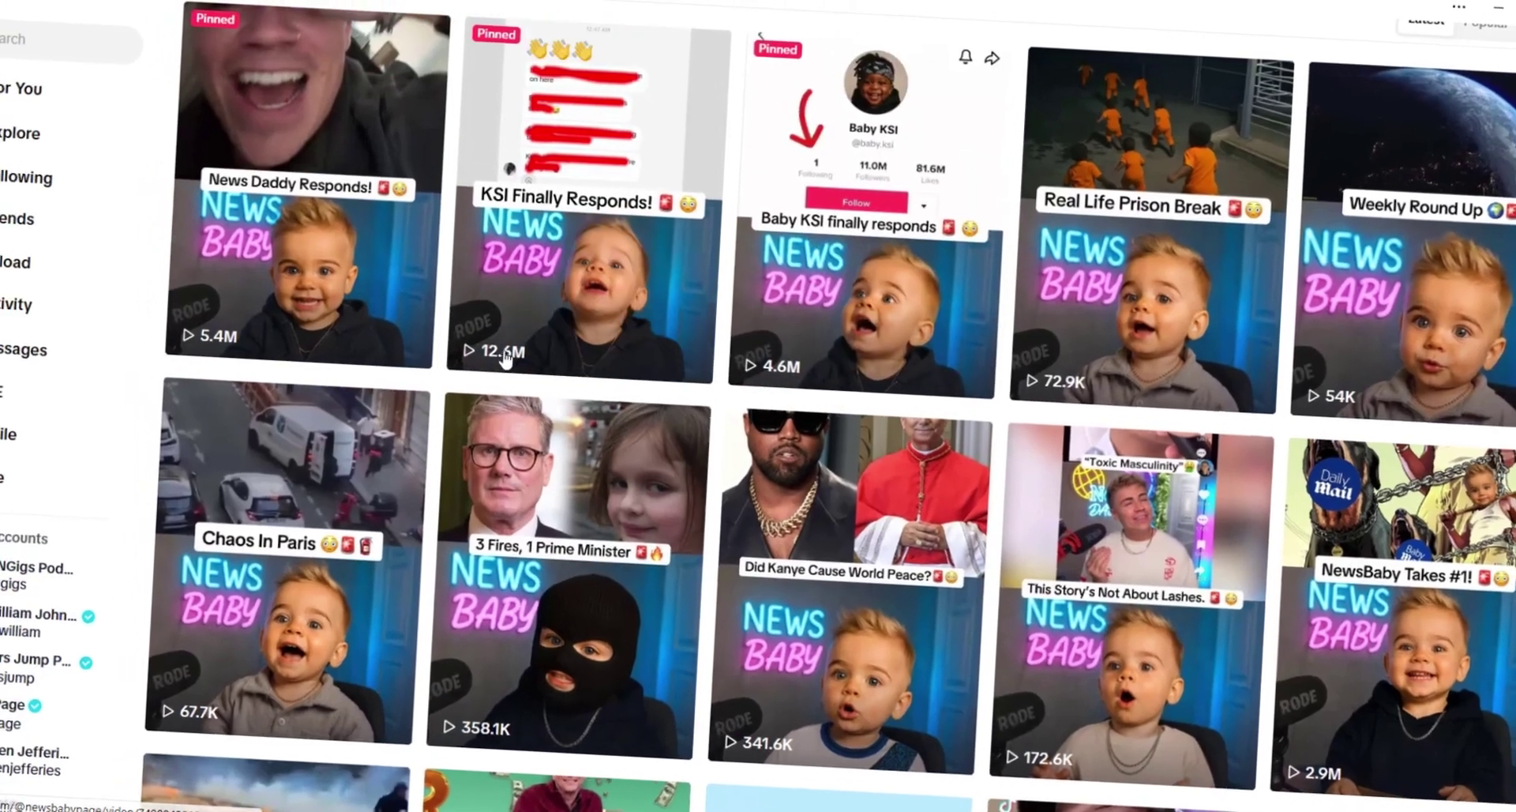
scroll(702, 345, down, 3)
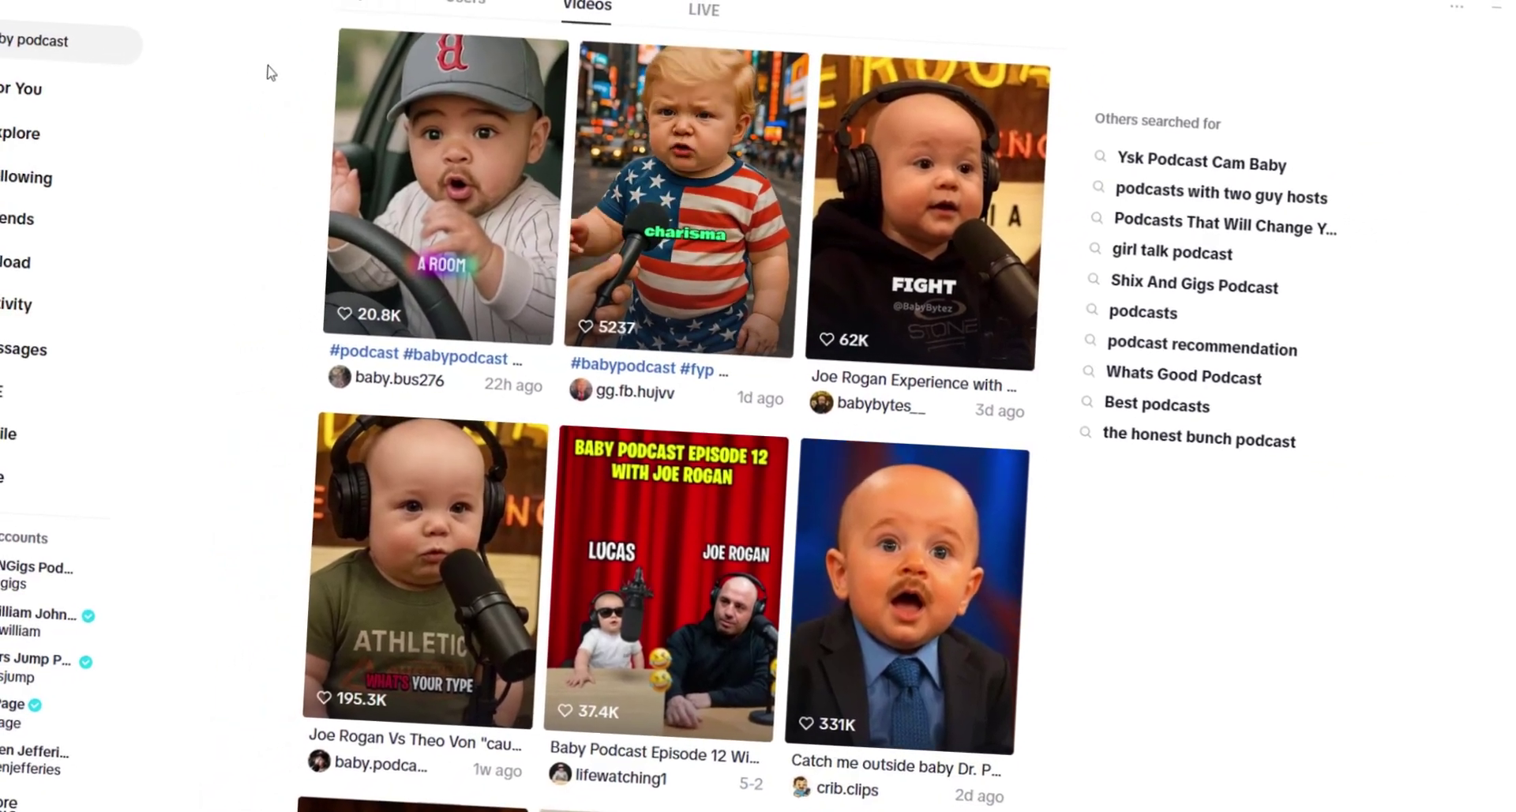
scroll(748, 257, up, 2)
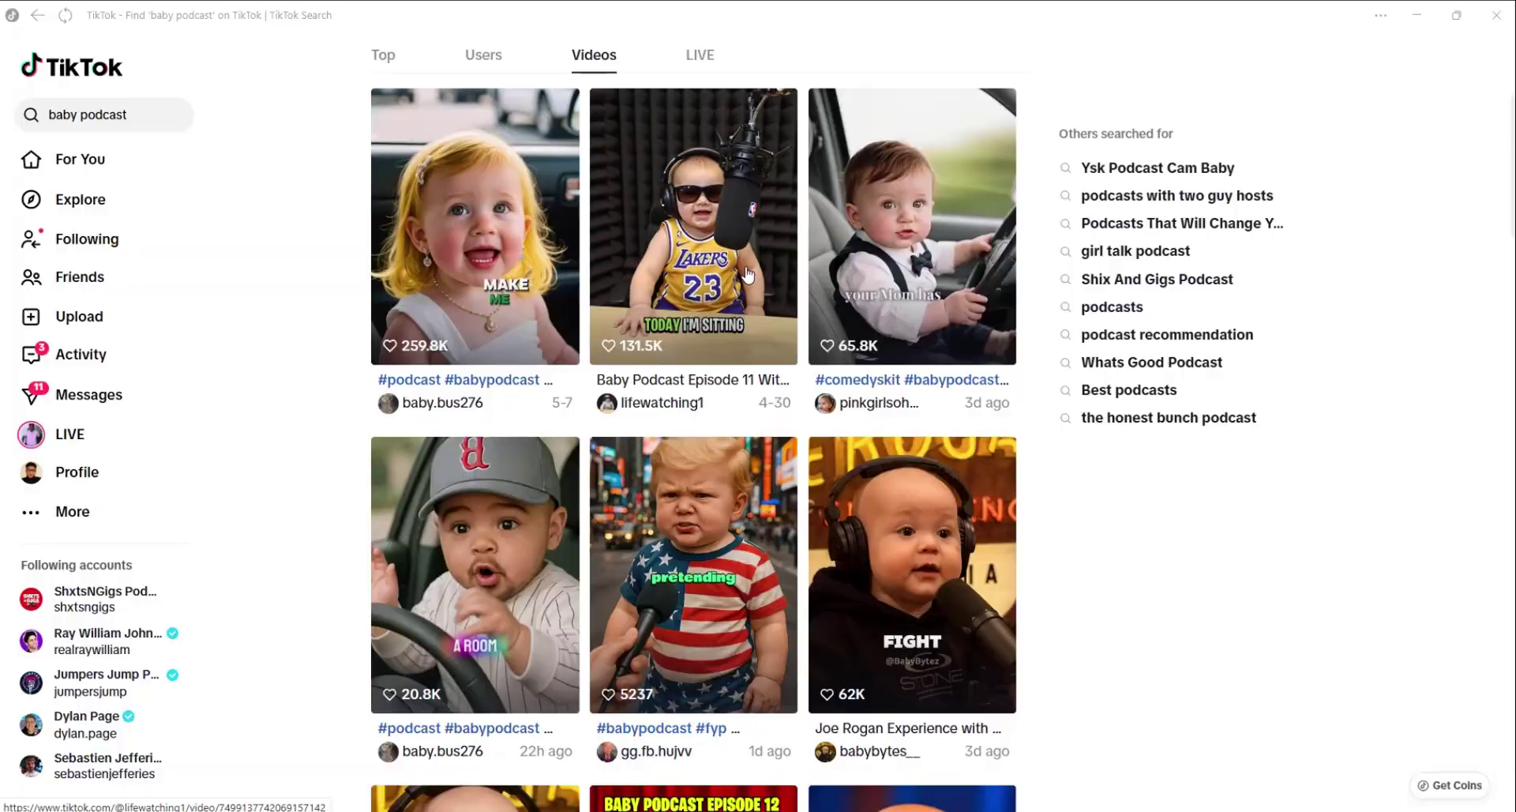
Return to the For You feed and search TikTok for "podcast"
click(56, 146)
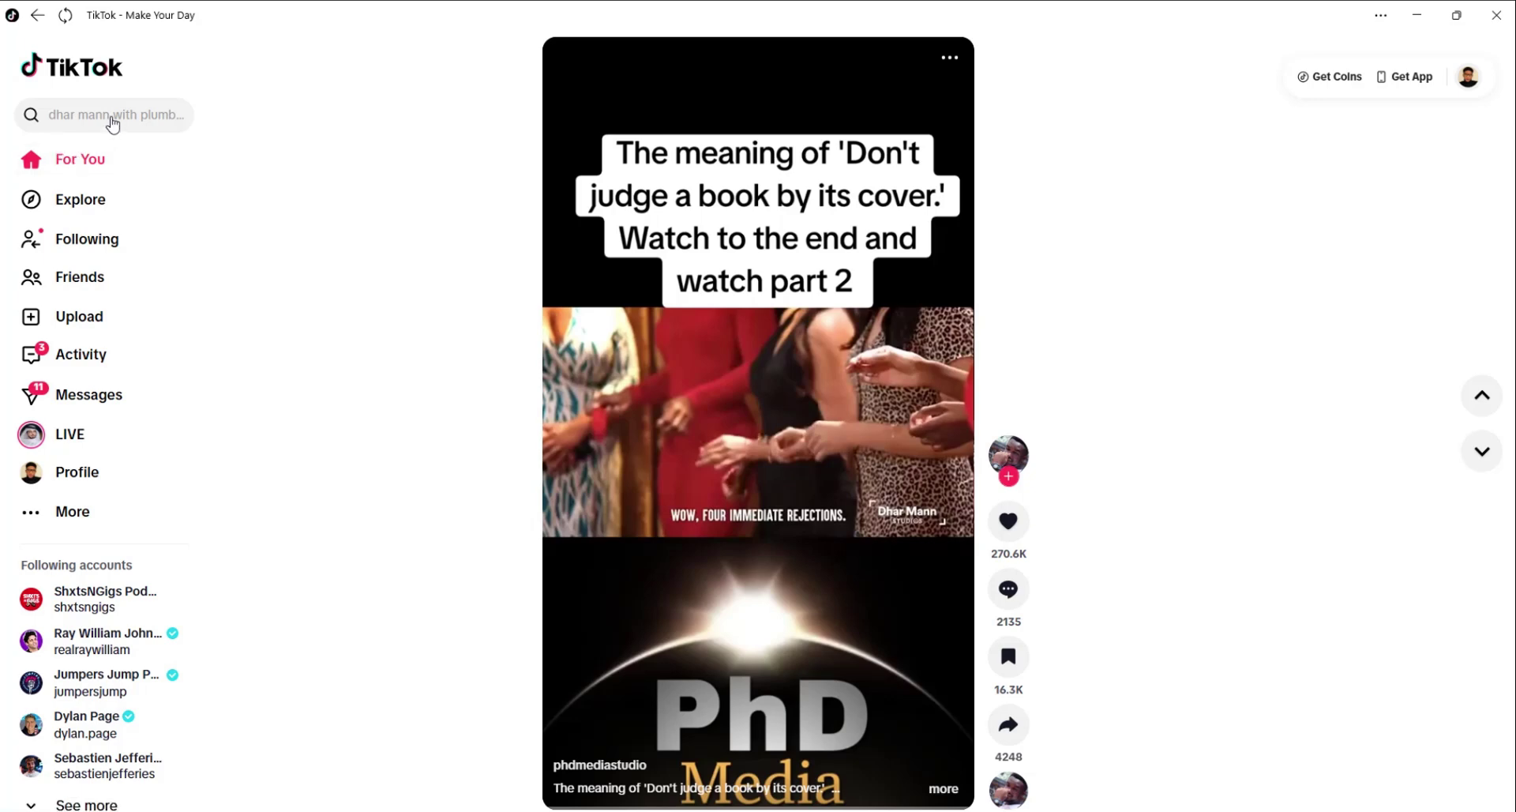
click(115, 124)
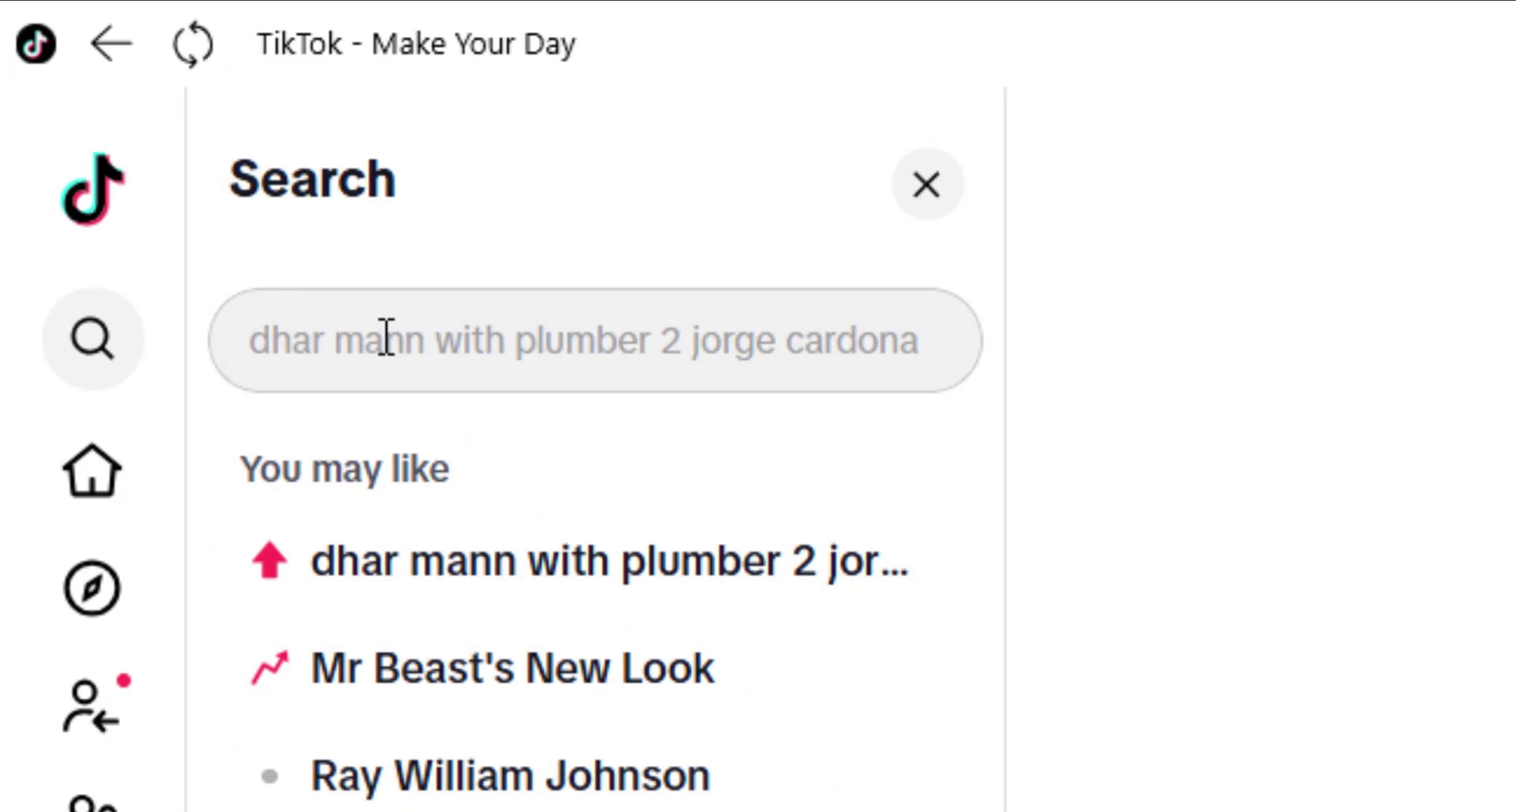
text(pod)
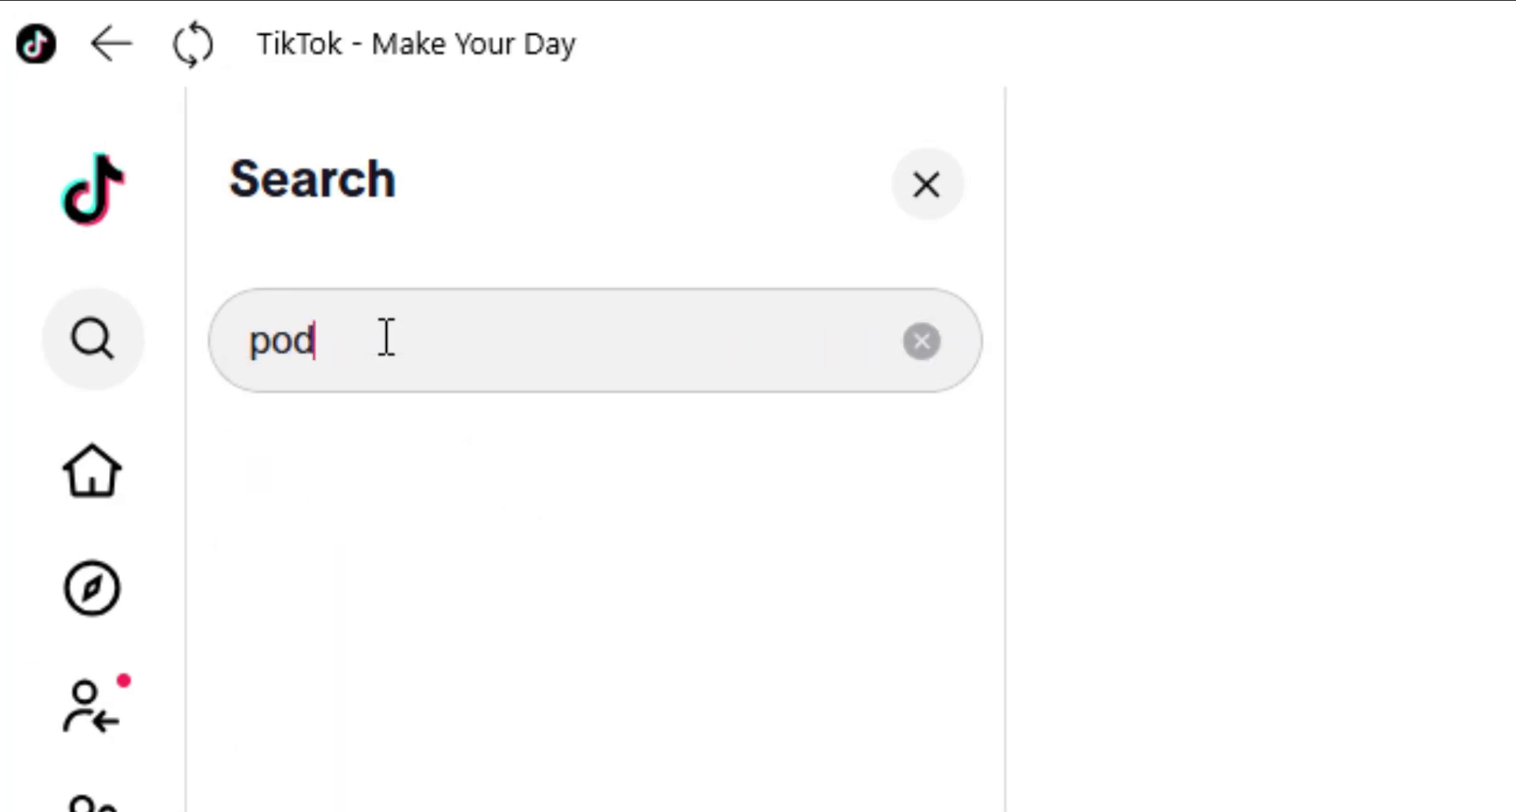
text(cast)
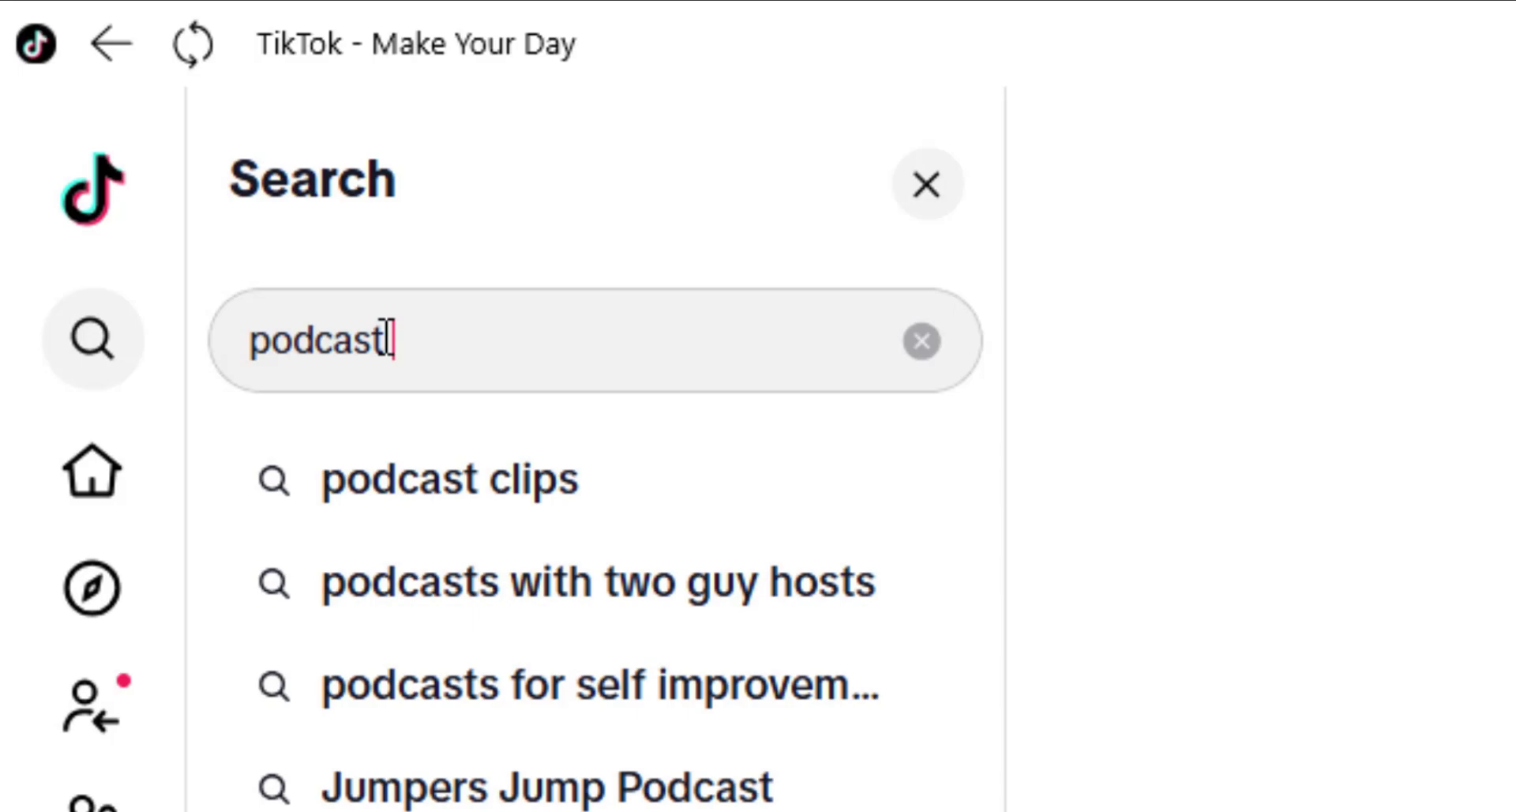
key(Return)
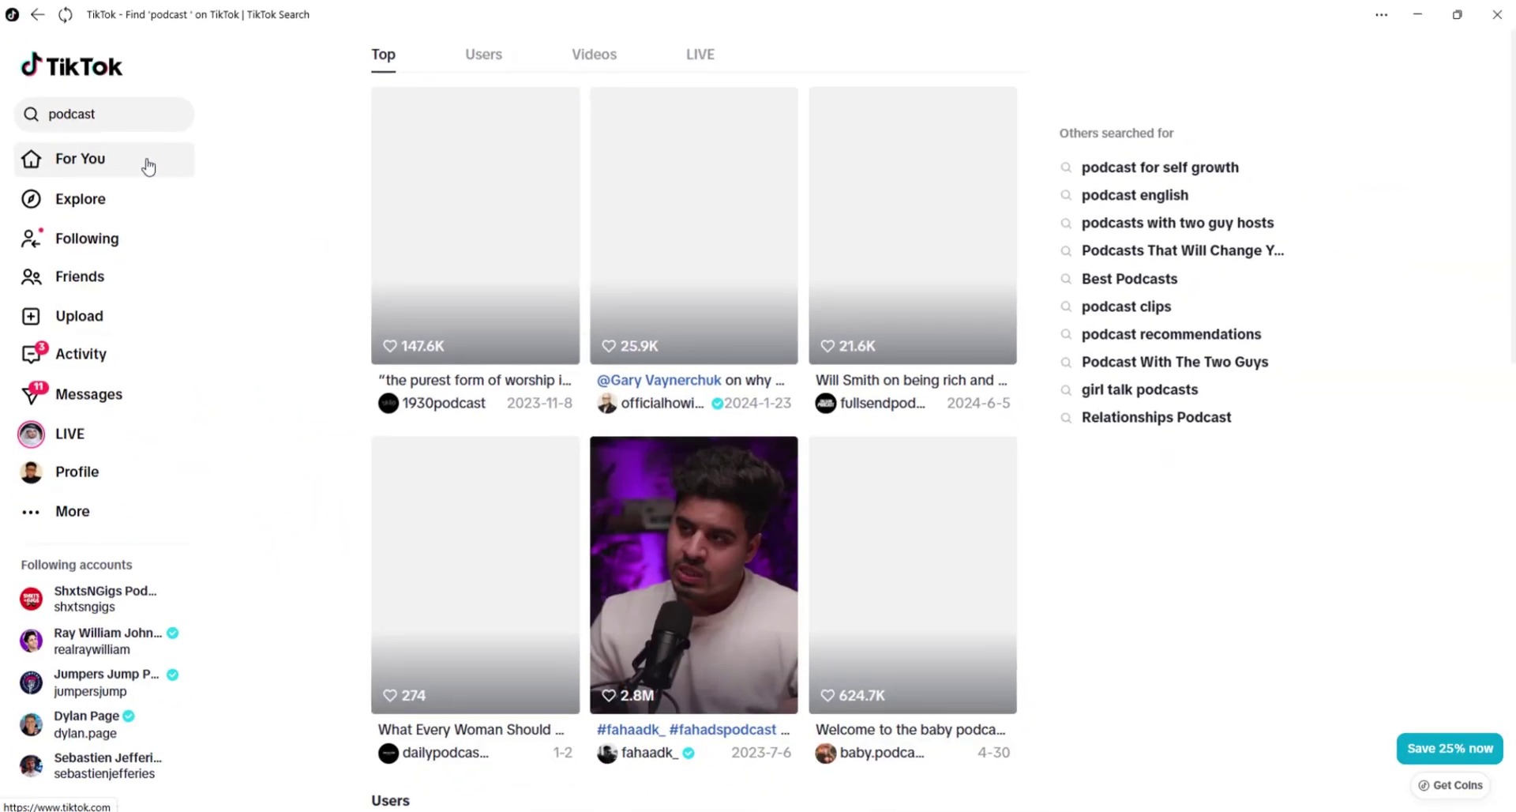
Look through the podcast search results, including the suggested accounts and videos, for a clip to use
scroll(733, 242, down, 2)
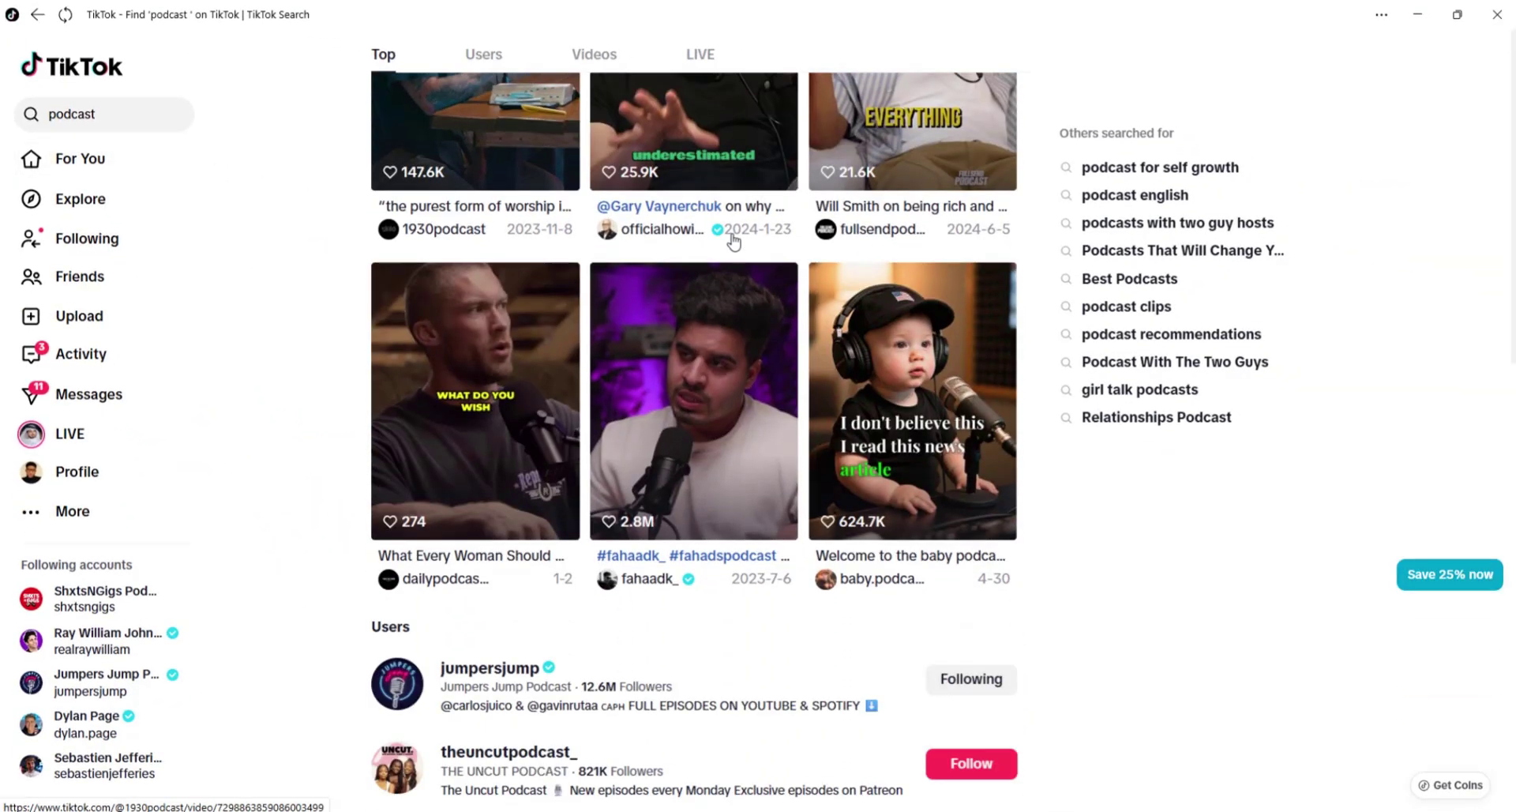
scroll(733, 242, down, 1)
scroll(723, 257, down, 3)
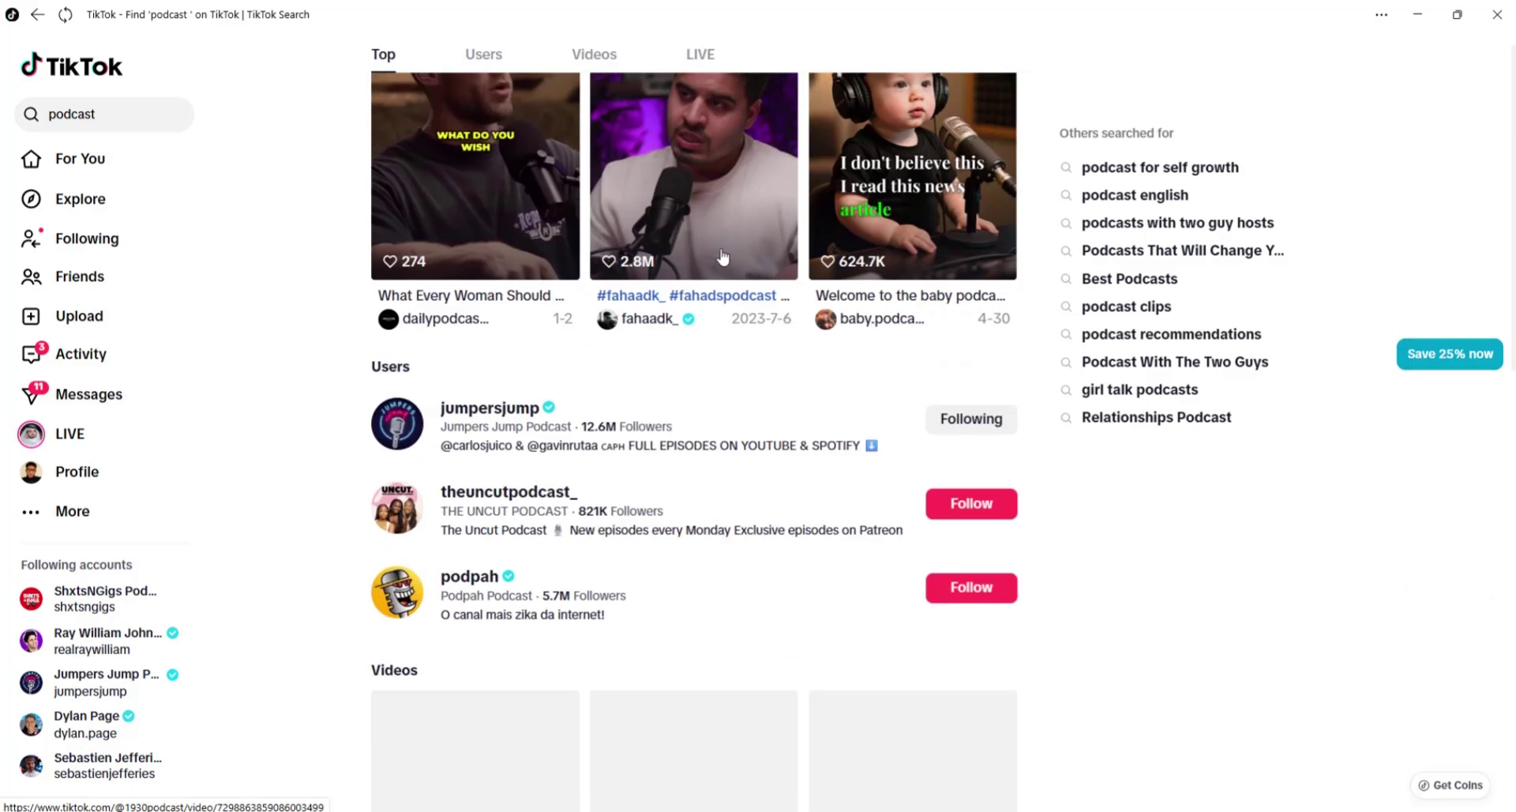
scroll(722, 257, down, 5)
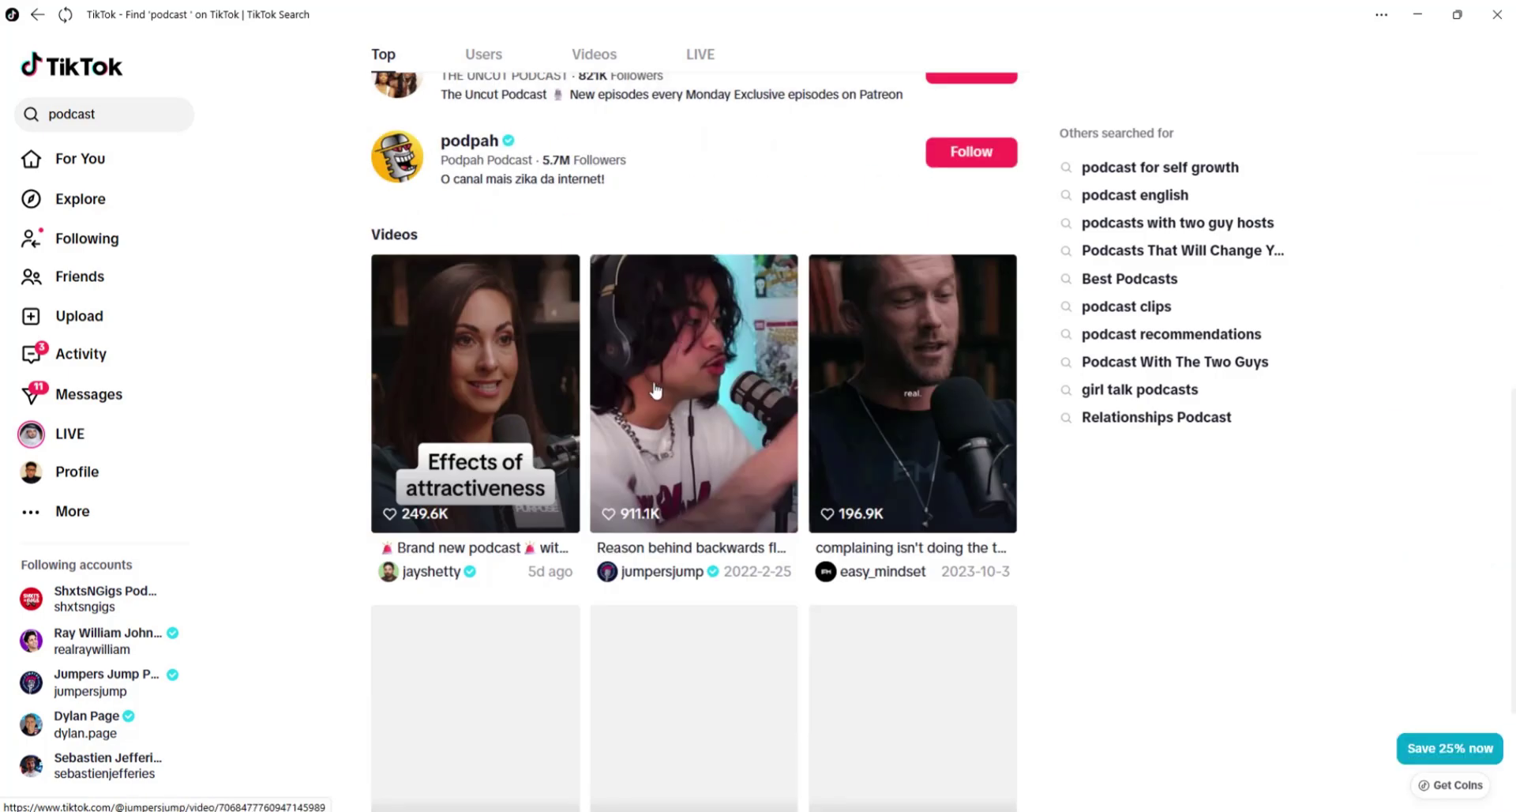
scroll(655, 390, down, 1)
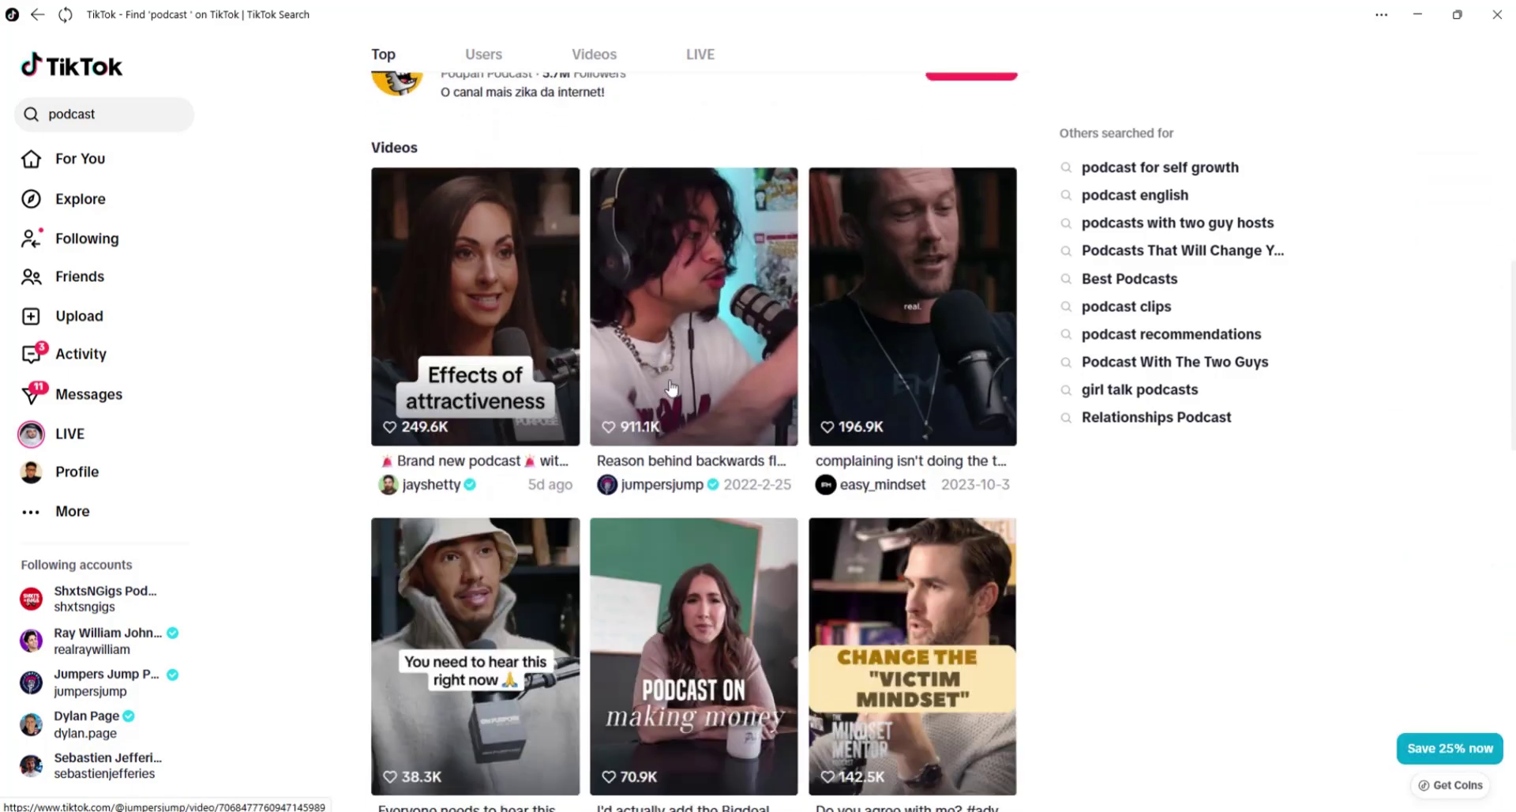
scroll(671, 387, down, 6)
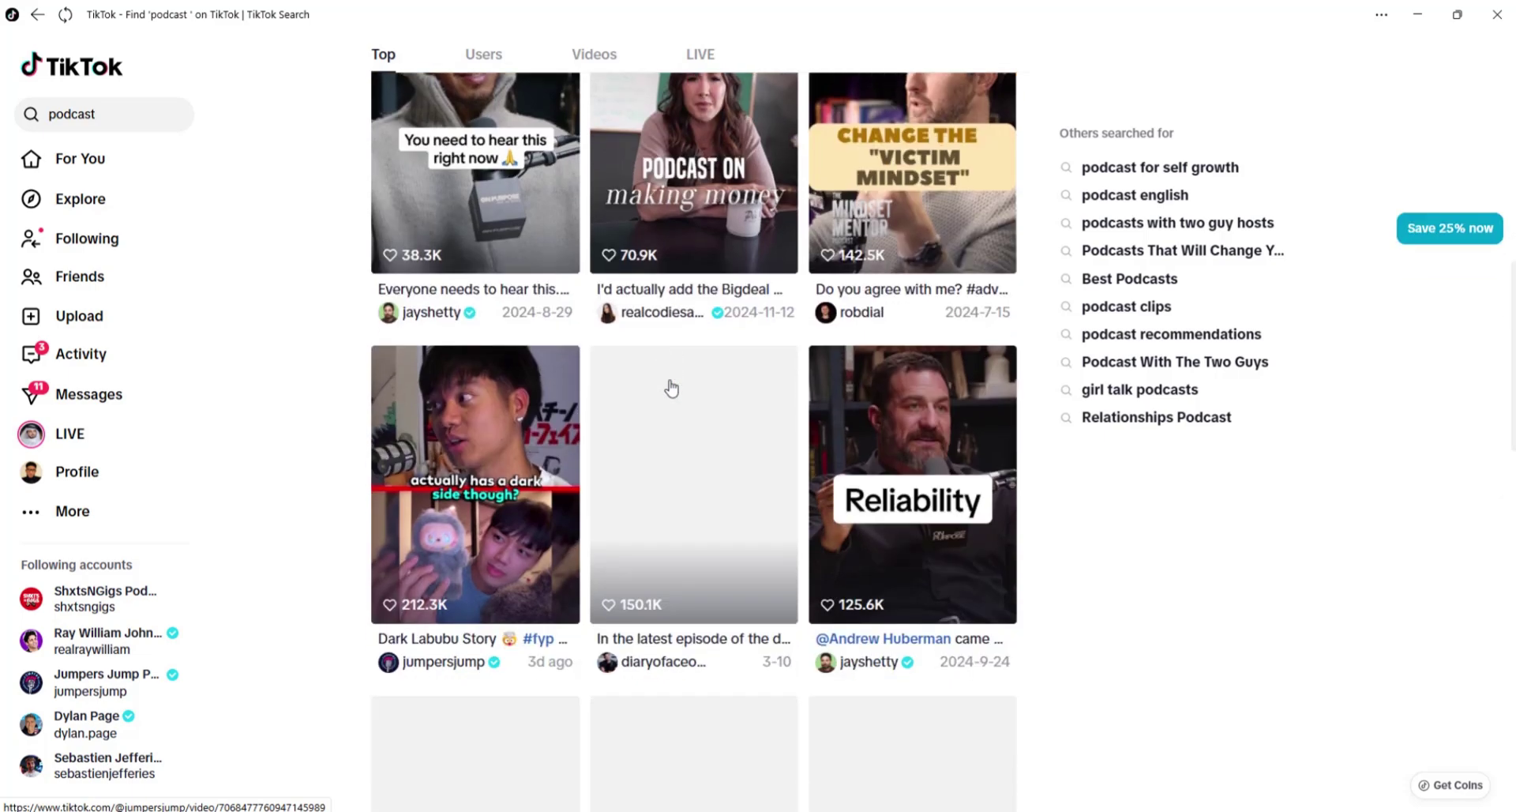
scroll(667, 385, down, 6)
scroll(651, 384, up, 12)
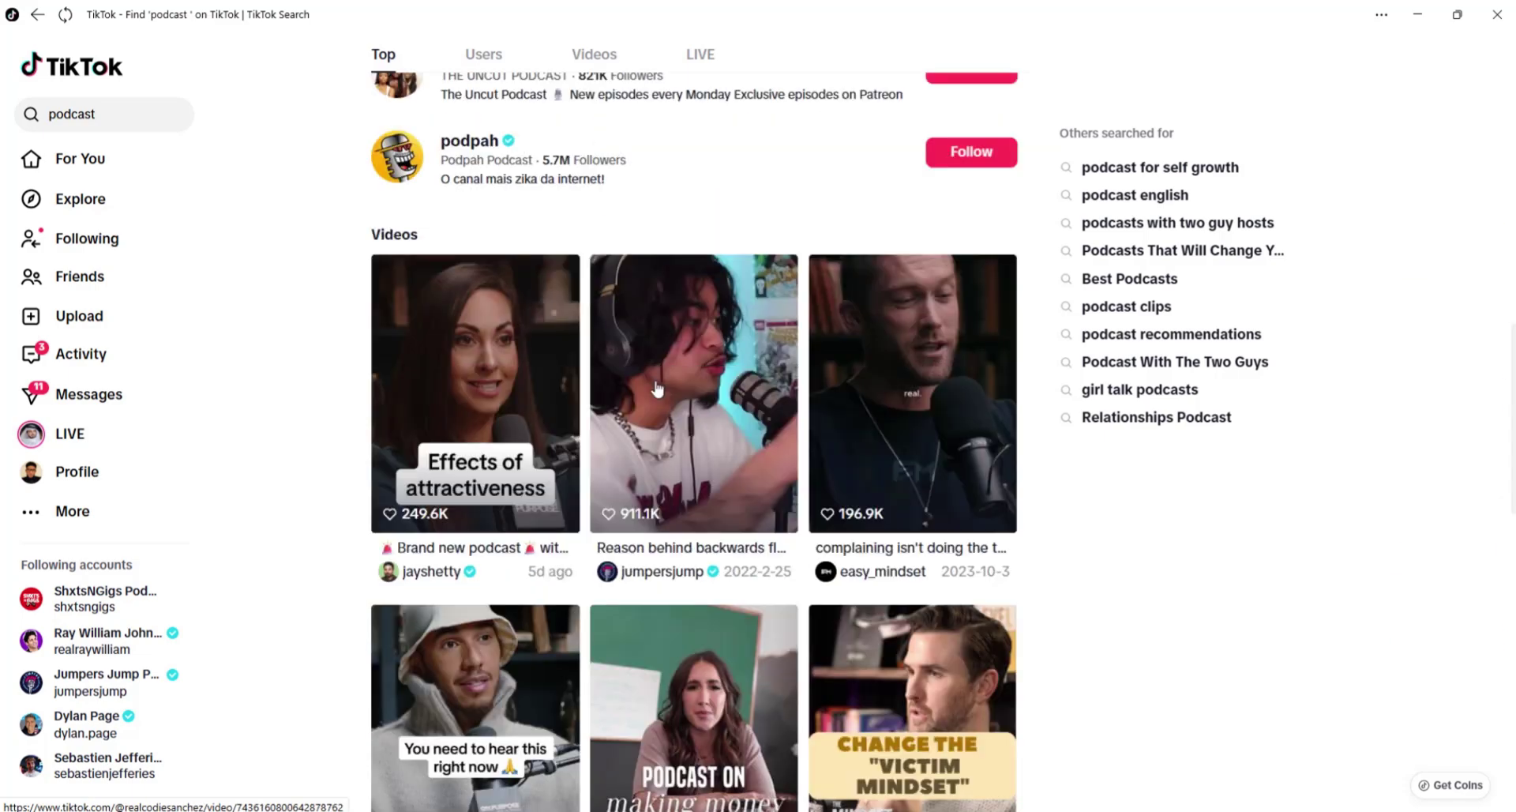
scroll(657, 387, up, 10)
scroll(623, 389, down, 3)
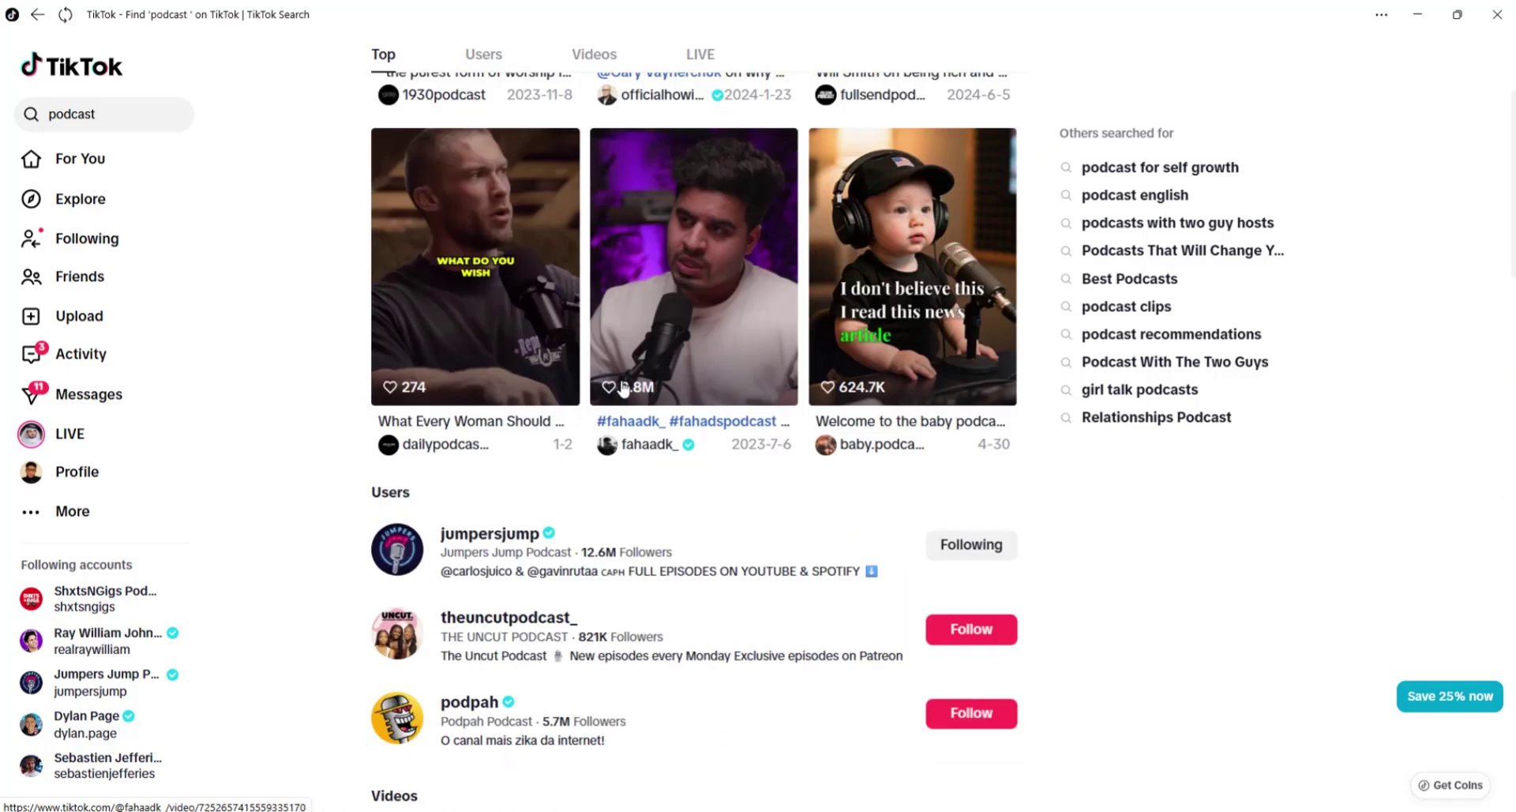
scroll(623, 388, down, 9)
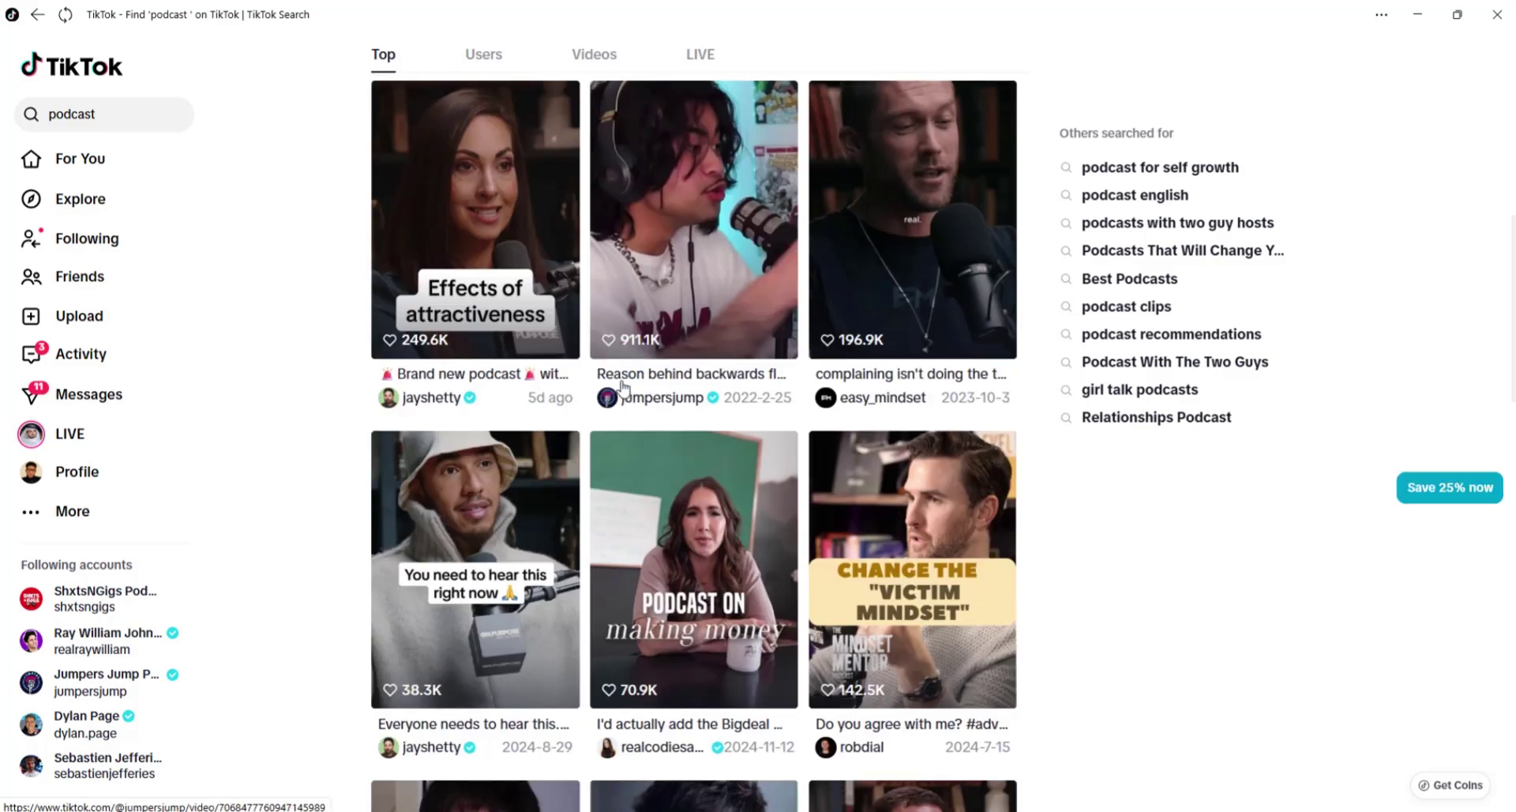
scroll(630, 387, down, 2)
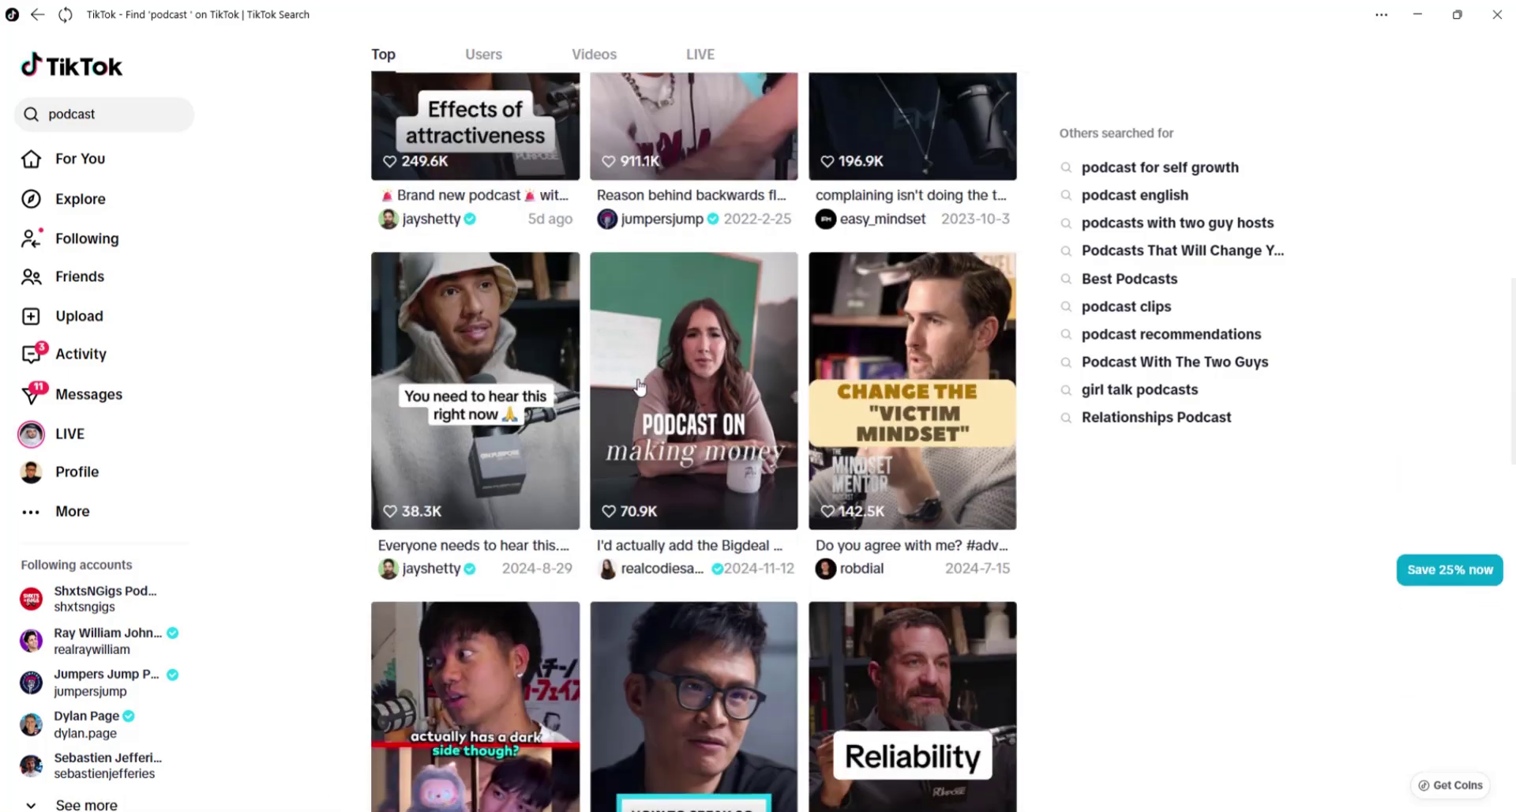
scroll(639, 386, down, 2)
scroll(473, 458, up, 1)
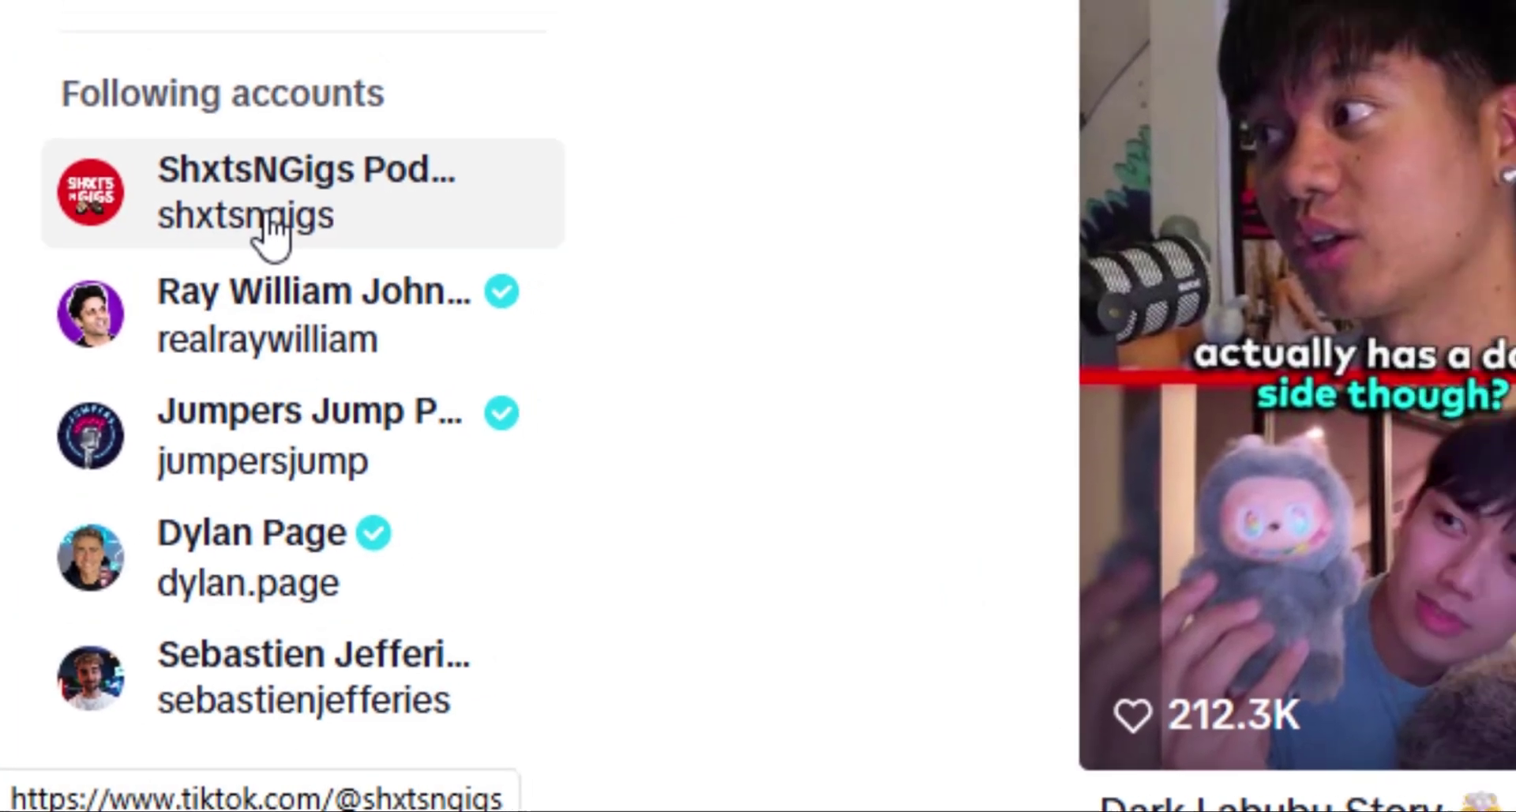
Open the followed ShxtsNGigs Podcast profile, browse its videos and open the clip of the man in the black SHXTS N GIGS hoodie
click(290, 190)
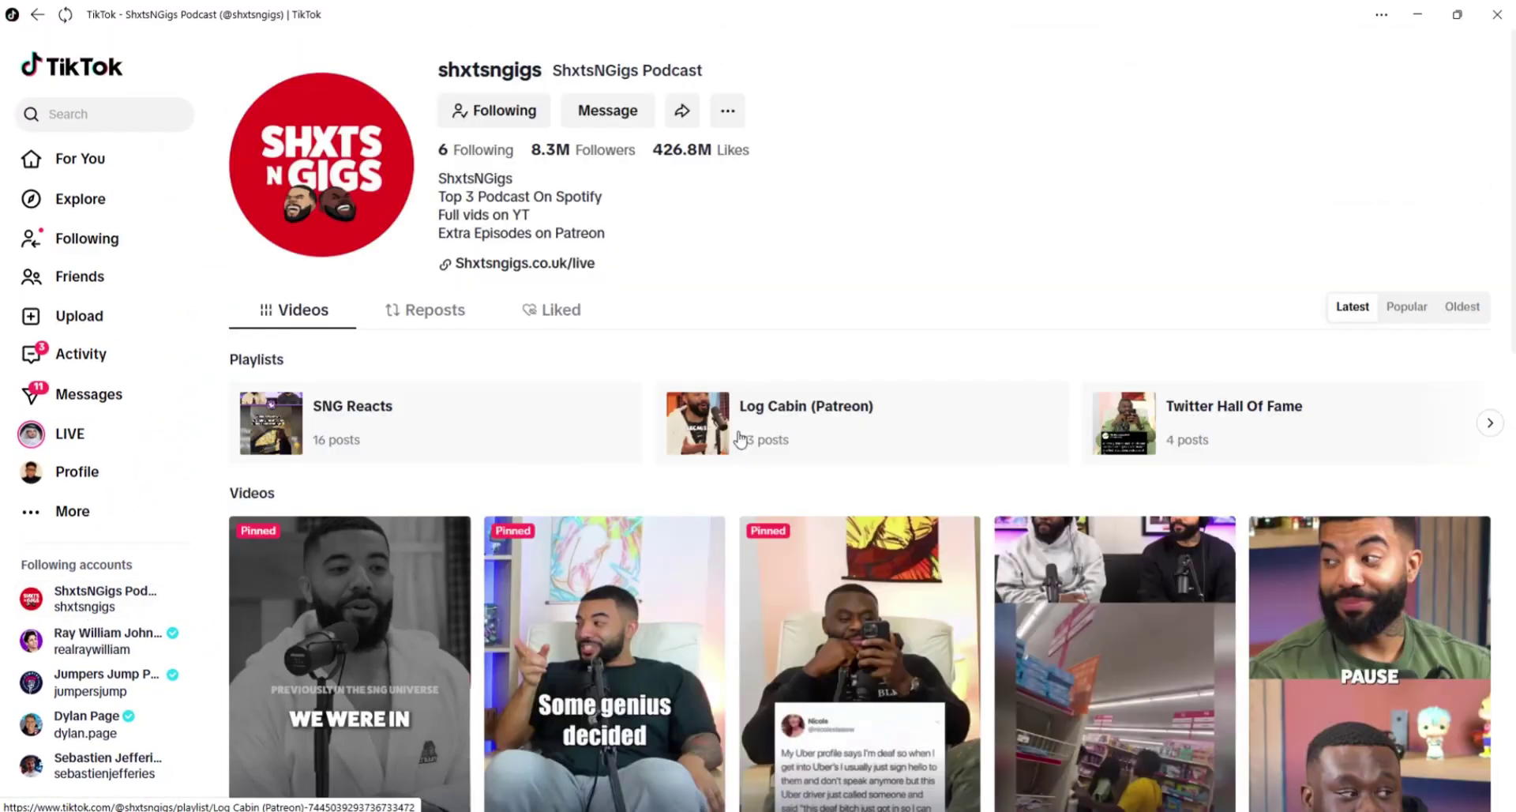
scroll(678, 430, down, 5)
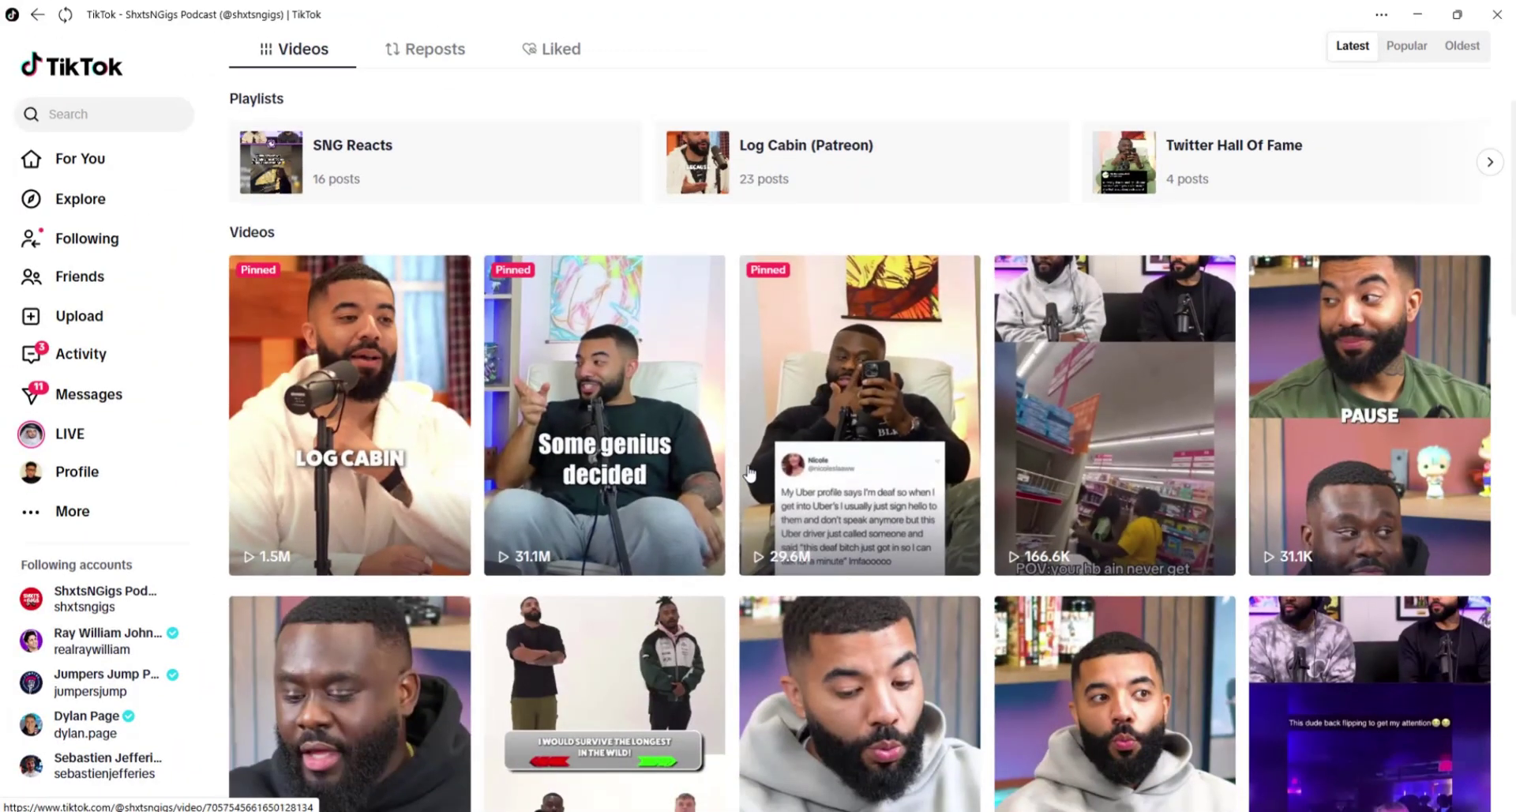
scroll(750, 473, up, 2)
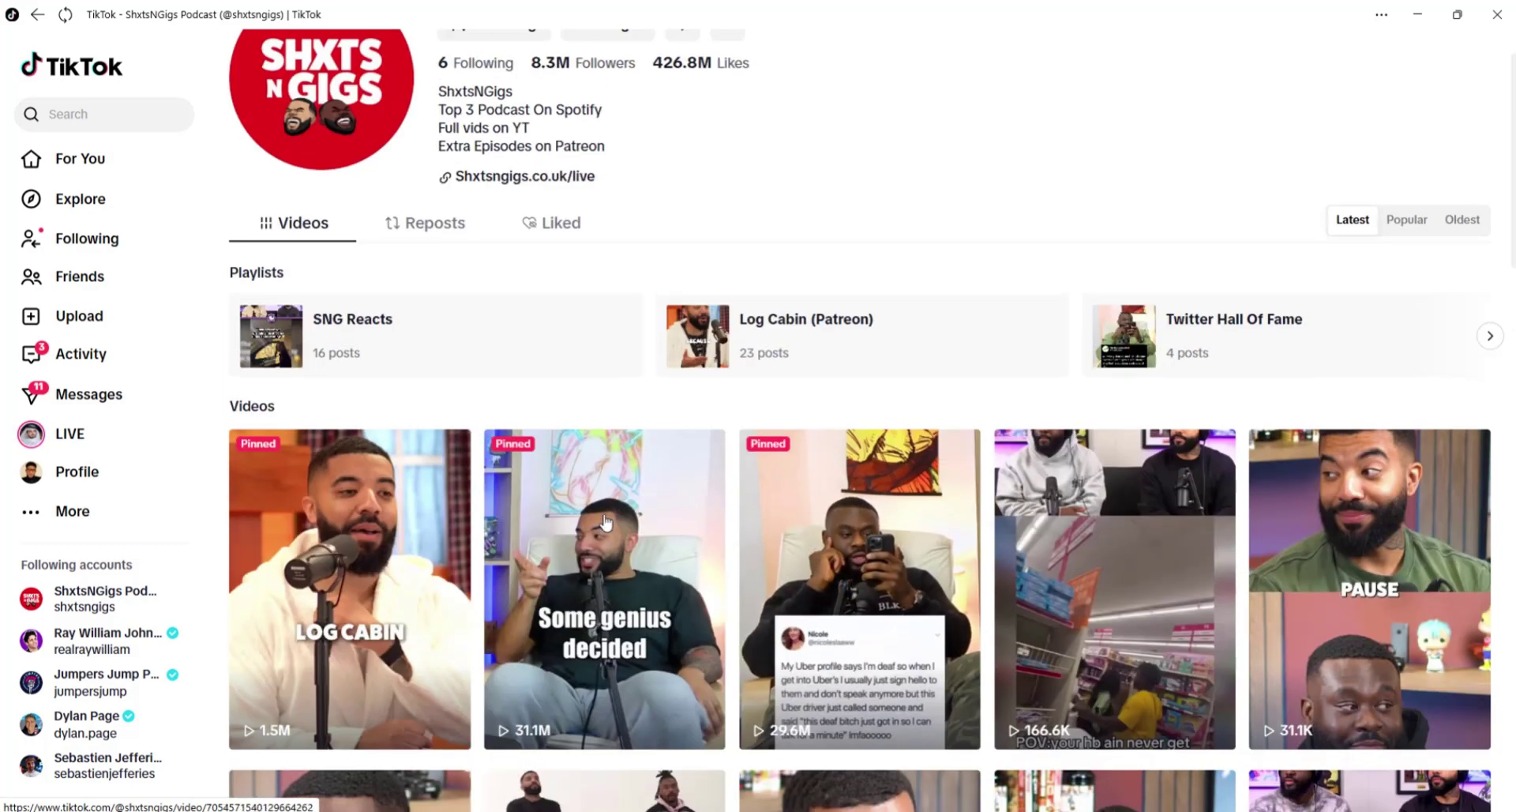
scroll(606, 522, down, 5)
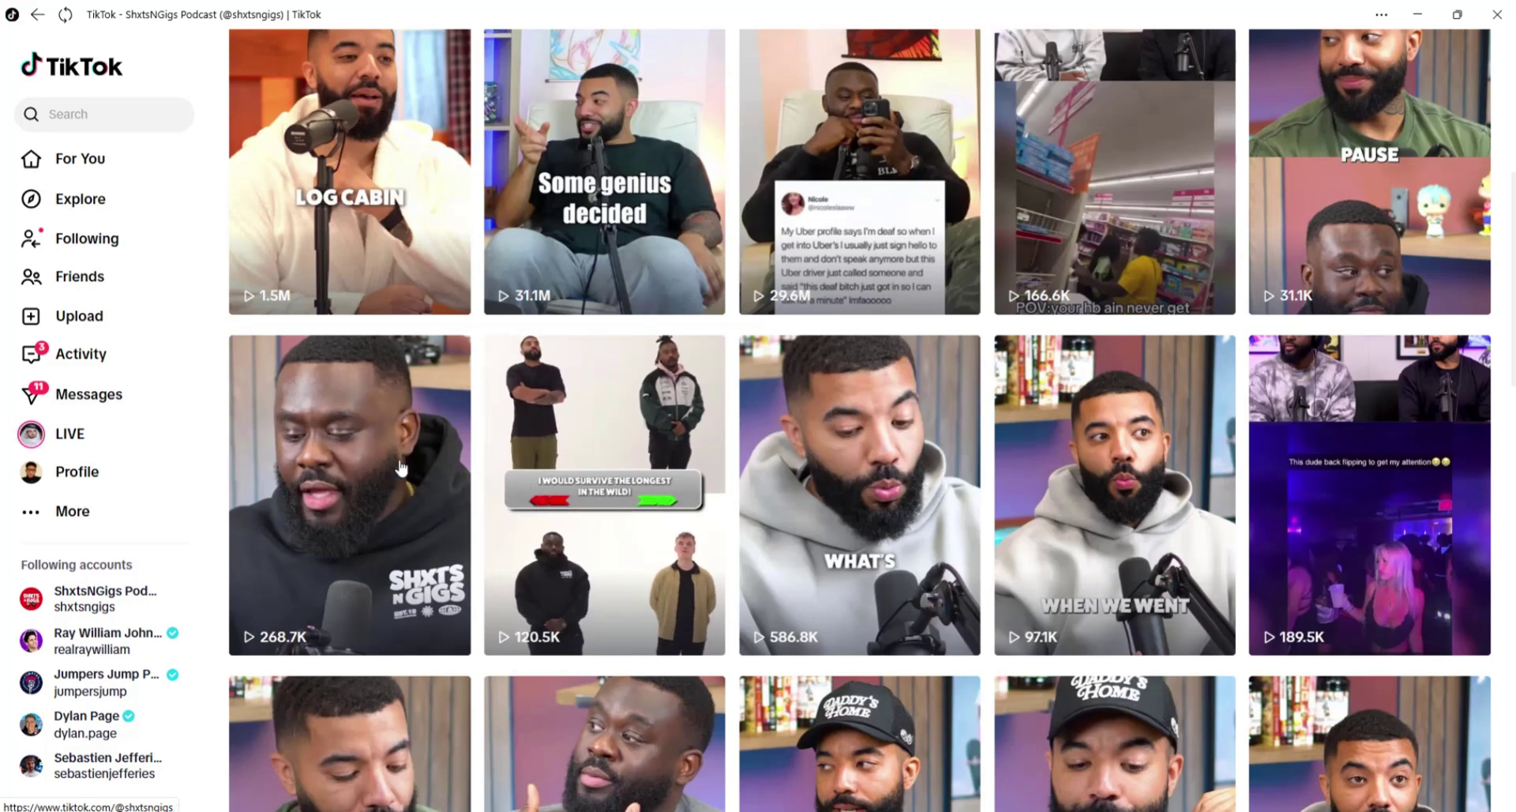
click(349, 500)
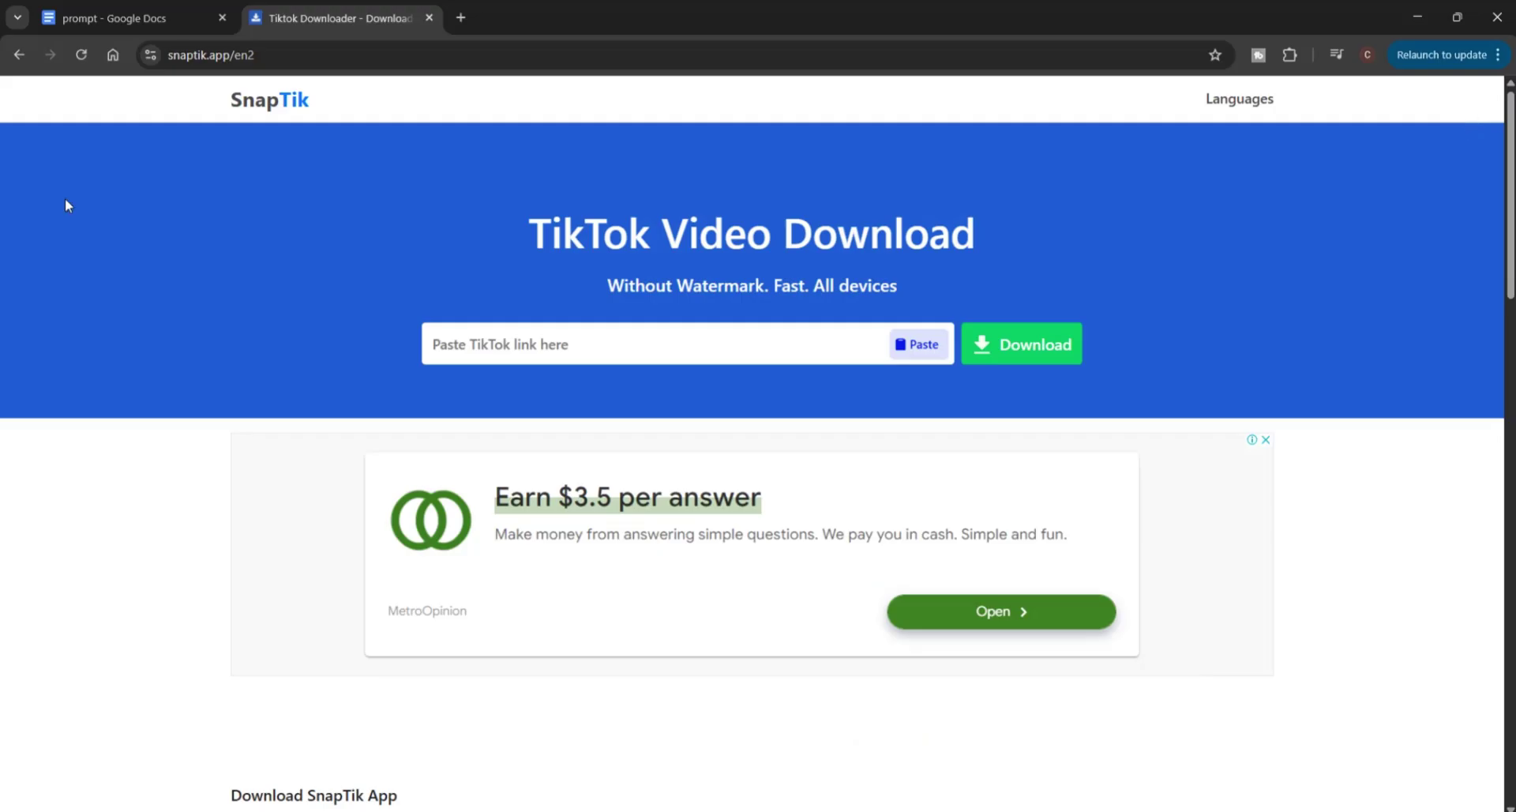
Switch to SnapTik (snaptik.app), paste the copied TikTok video link and download the video
drag(273, 57, 235, 56)
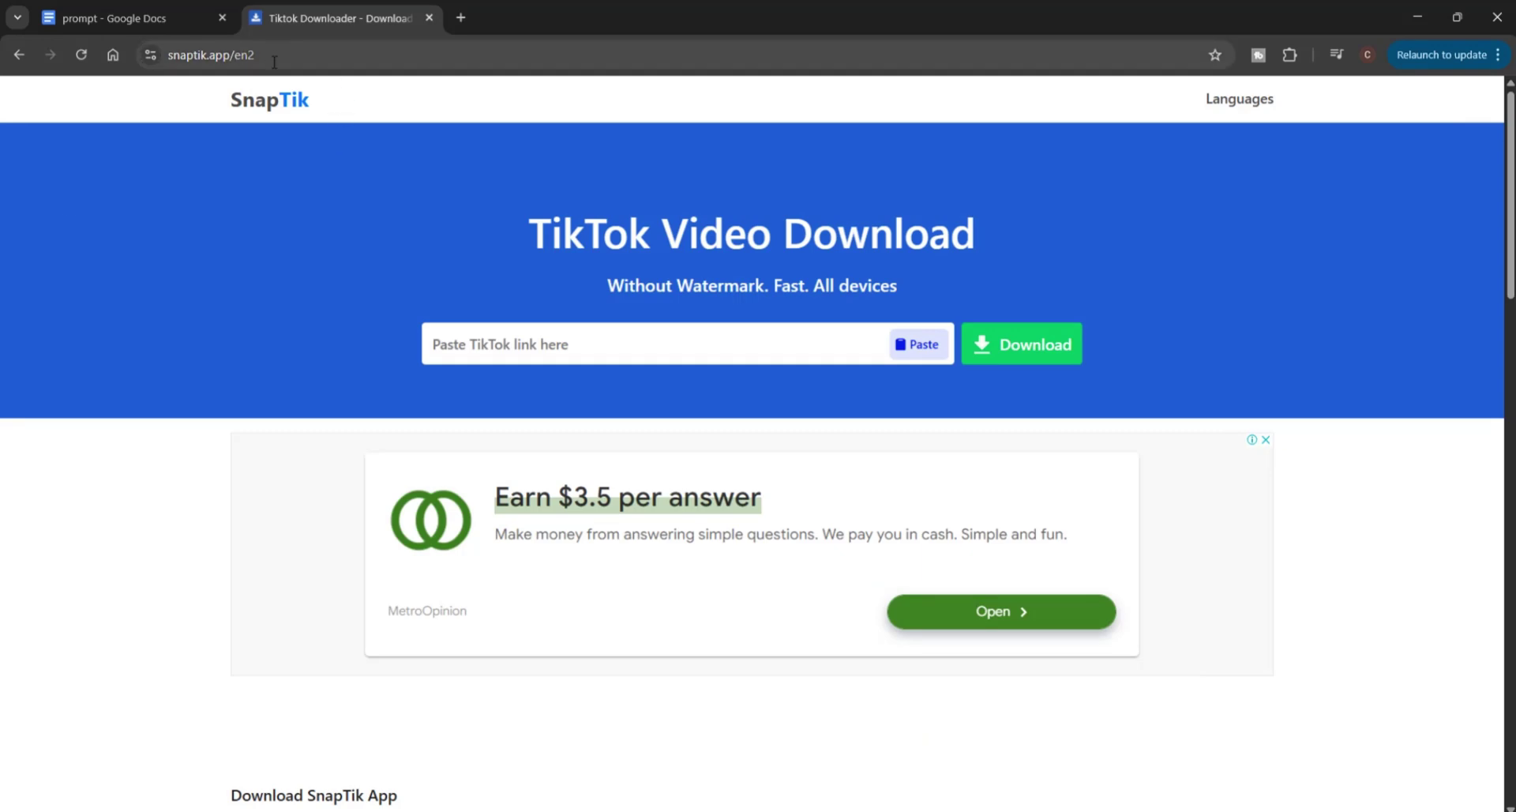
drag(413, 99, 289, 97)
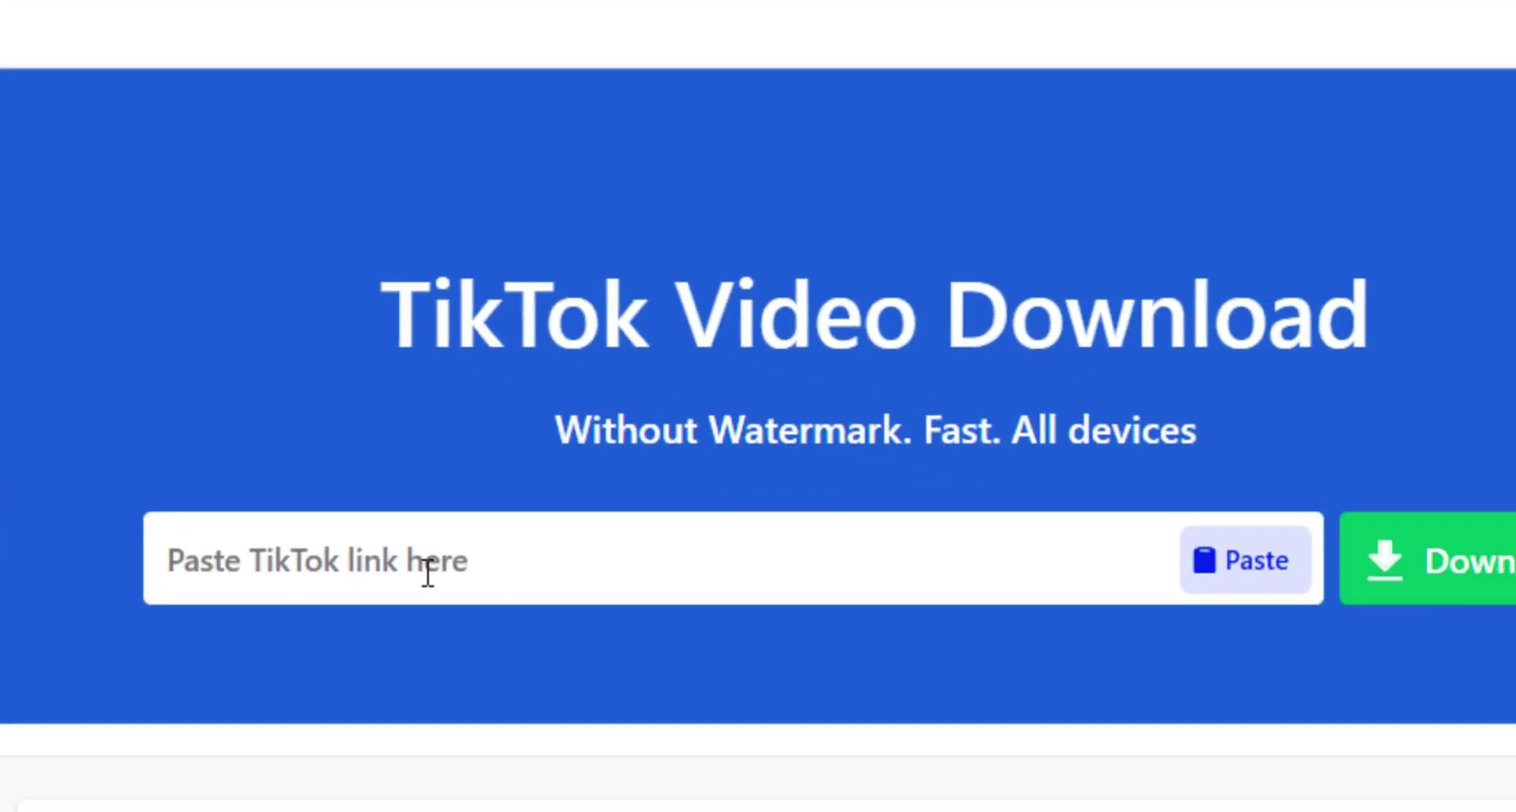
click(427, 574)
key(ctrl+v)
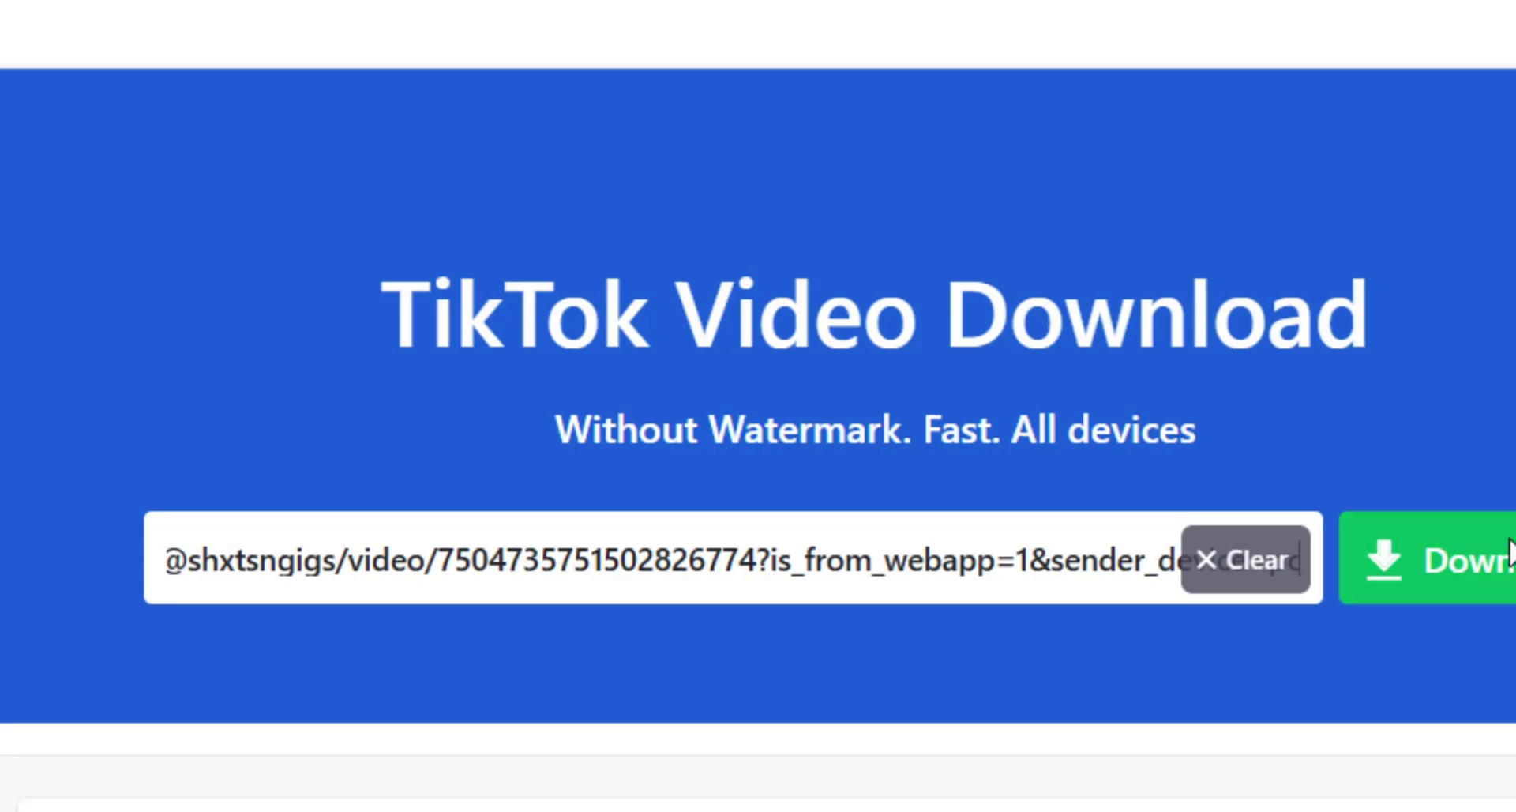
click(1453, 564)
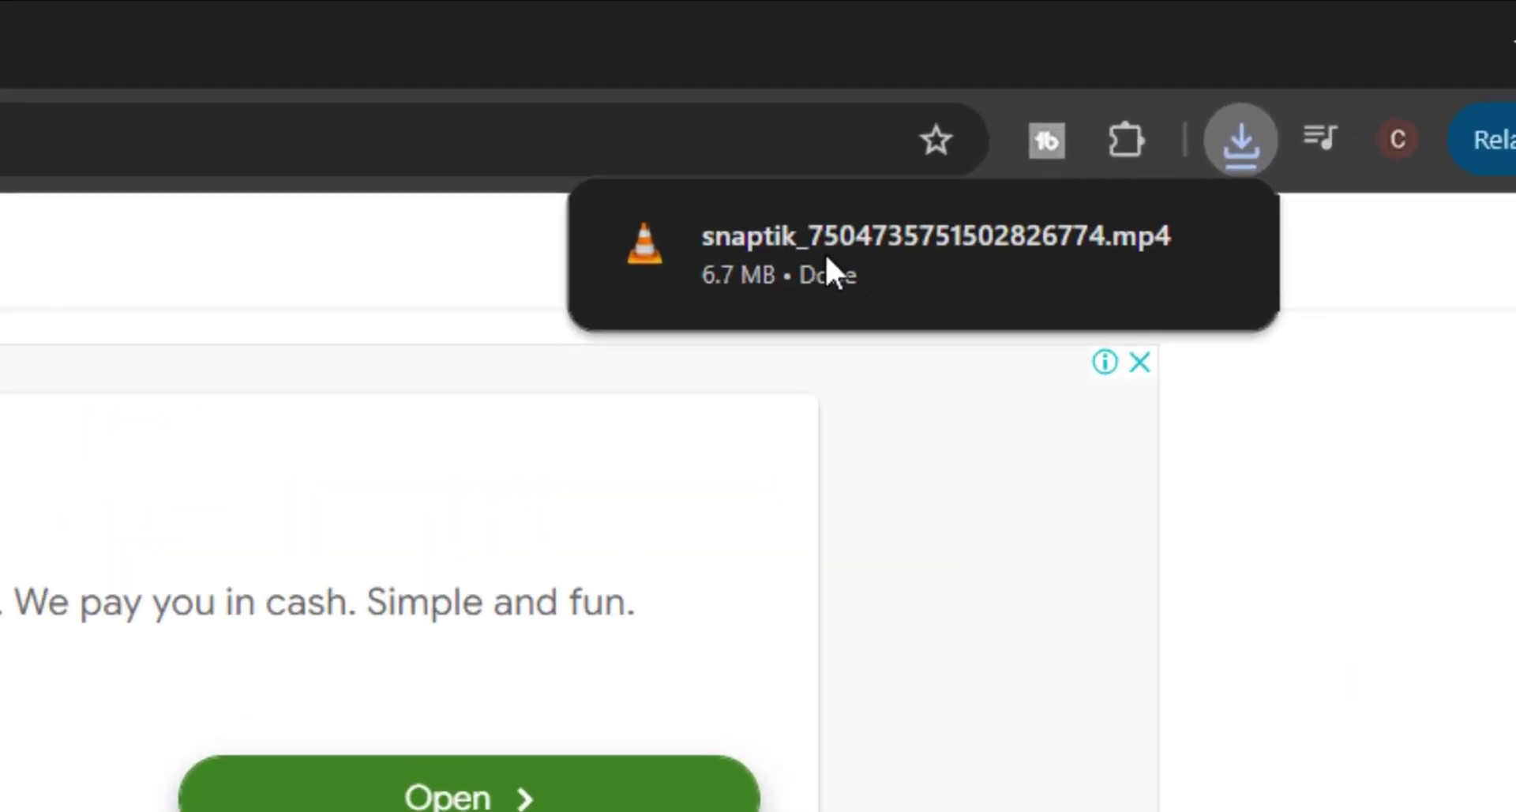
Open the downloaded MP4 in VLC and take a screenshot of the man in the green shirt at 00:05
mouse_move(1106, 99)
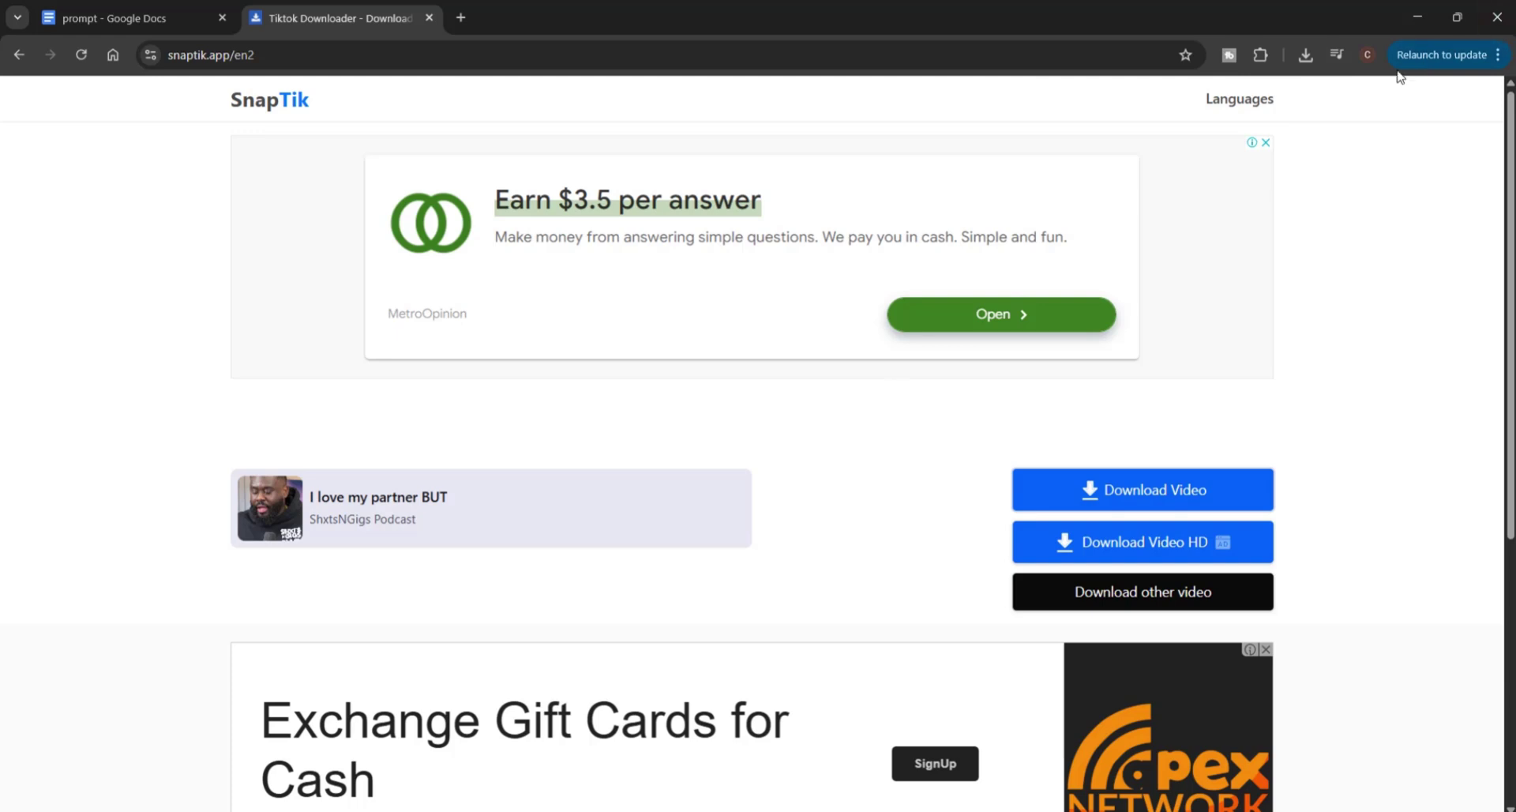
click(1304, 57)
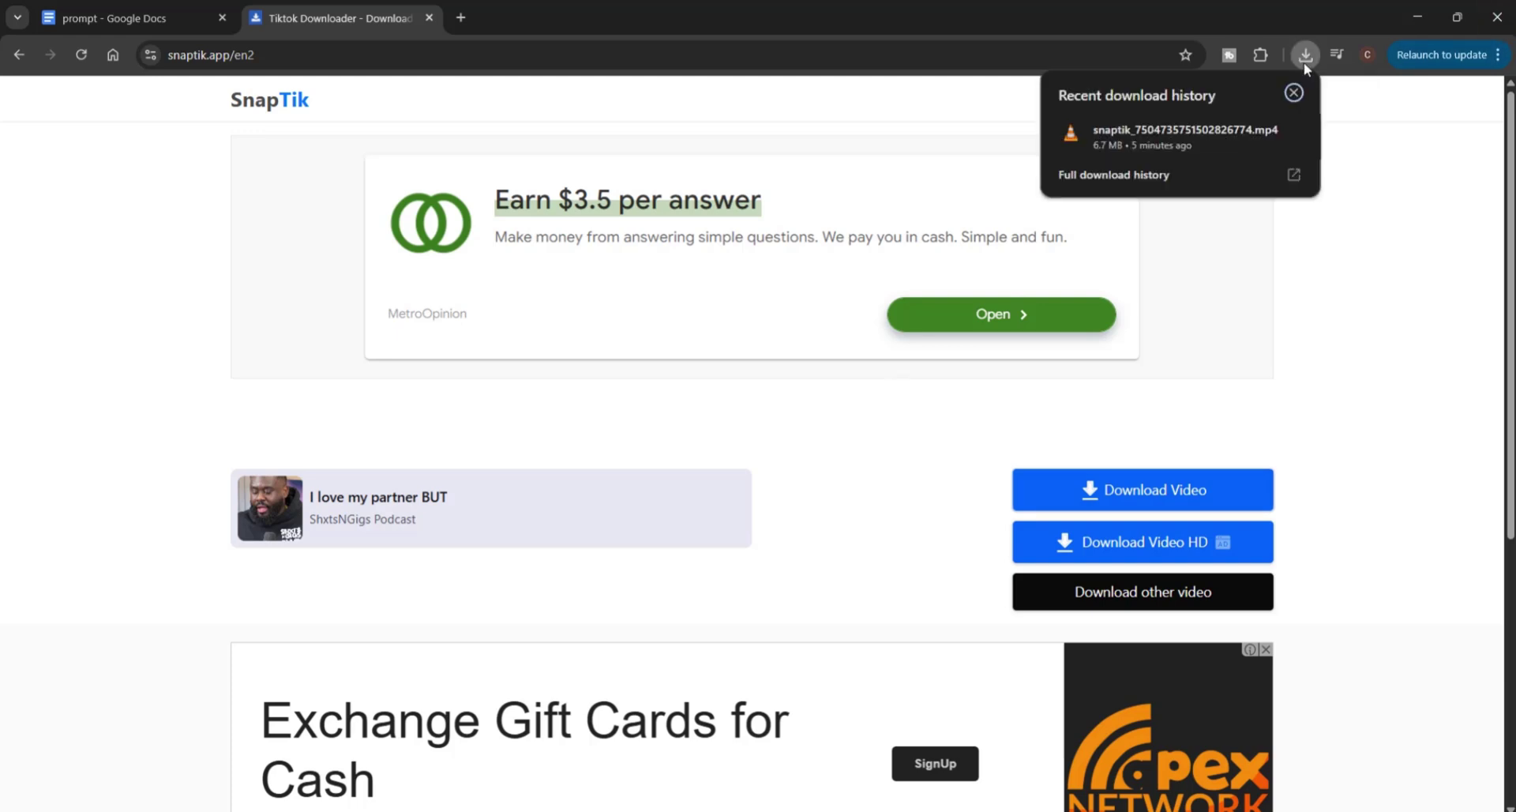
click(1200, 138)
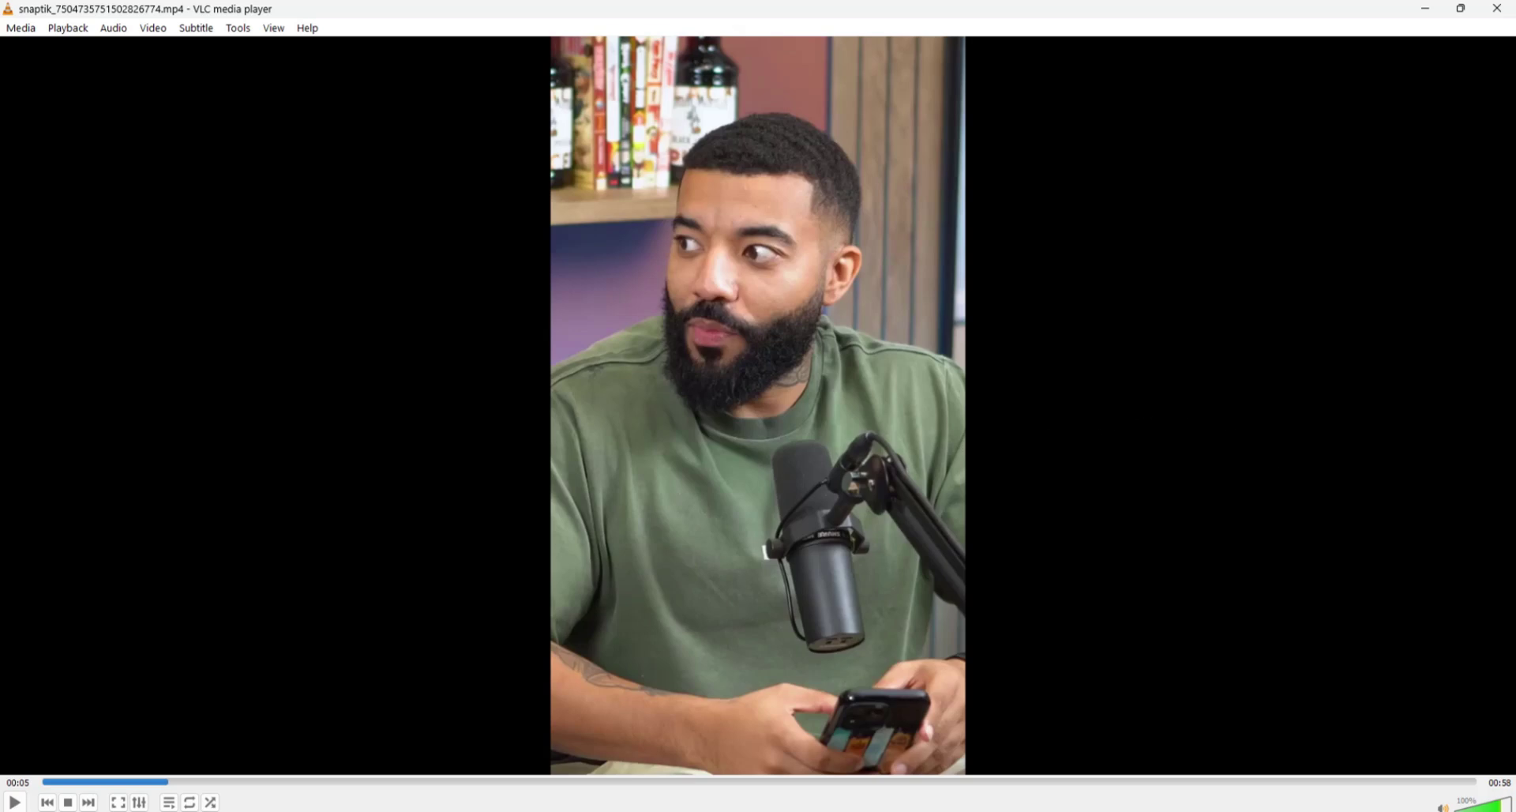
key(ctrl+Print)
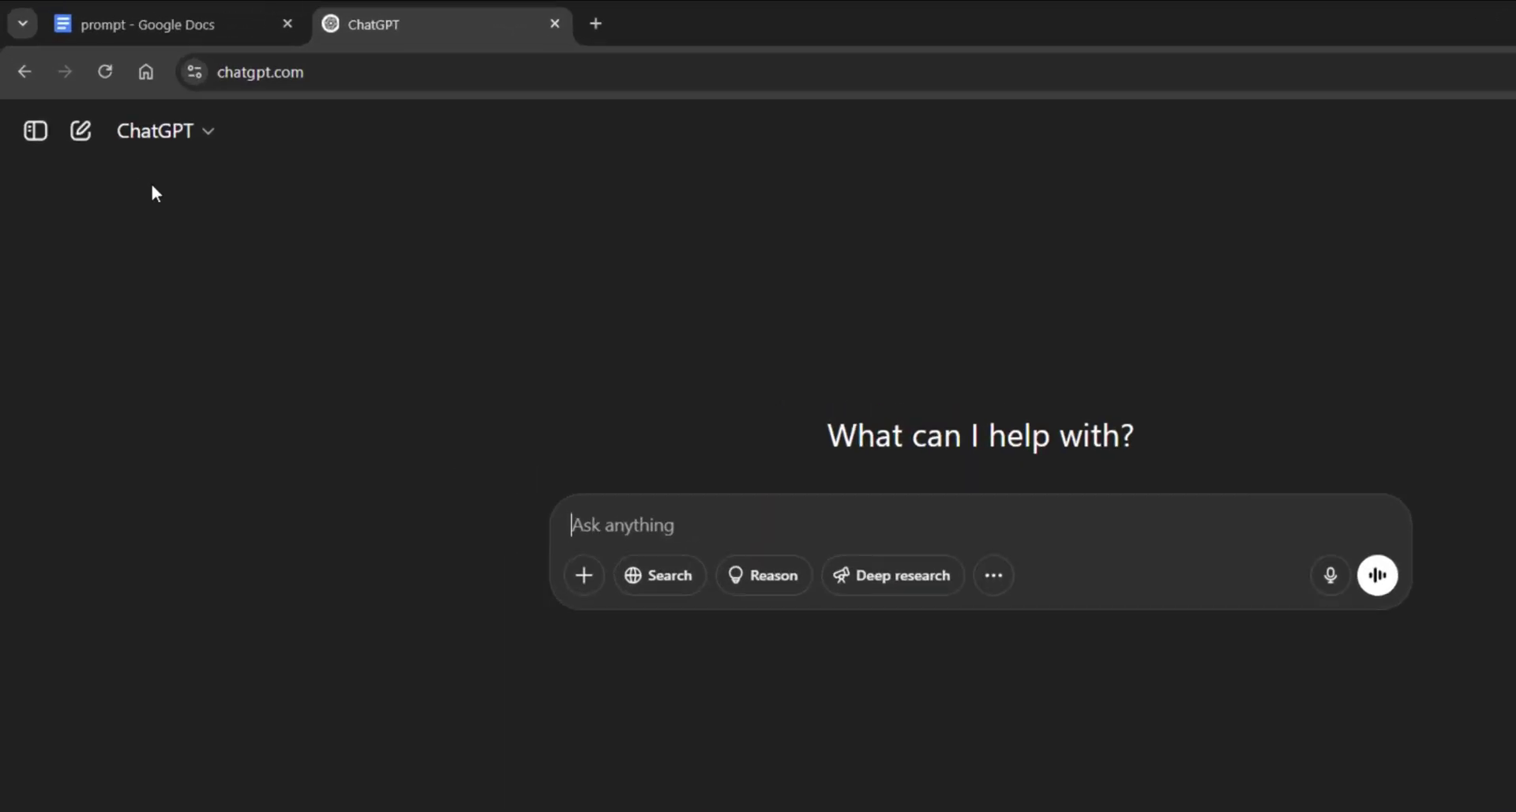
Switch to ChatGPT, attach the captured frame and submit the prompt "give me a baby version of this image.. make it 9:16 size"
click(207, 69)
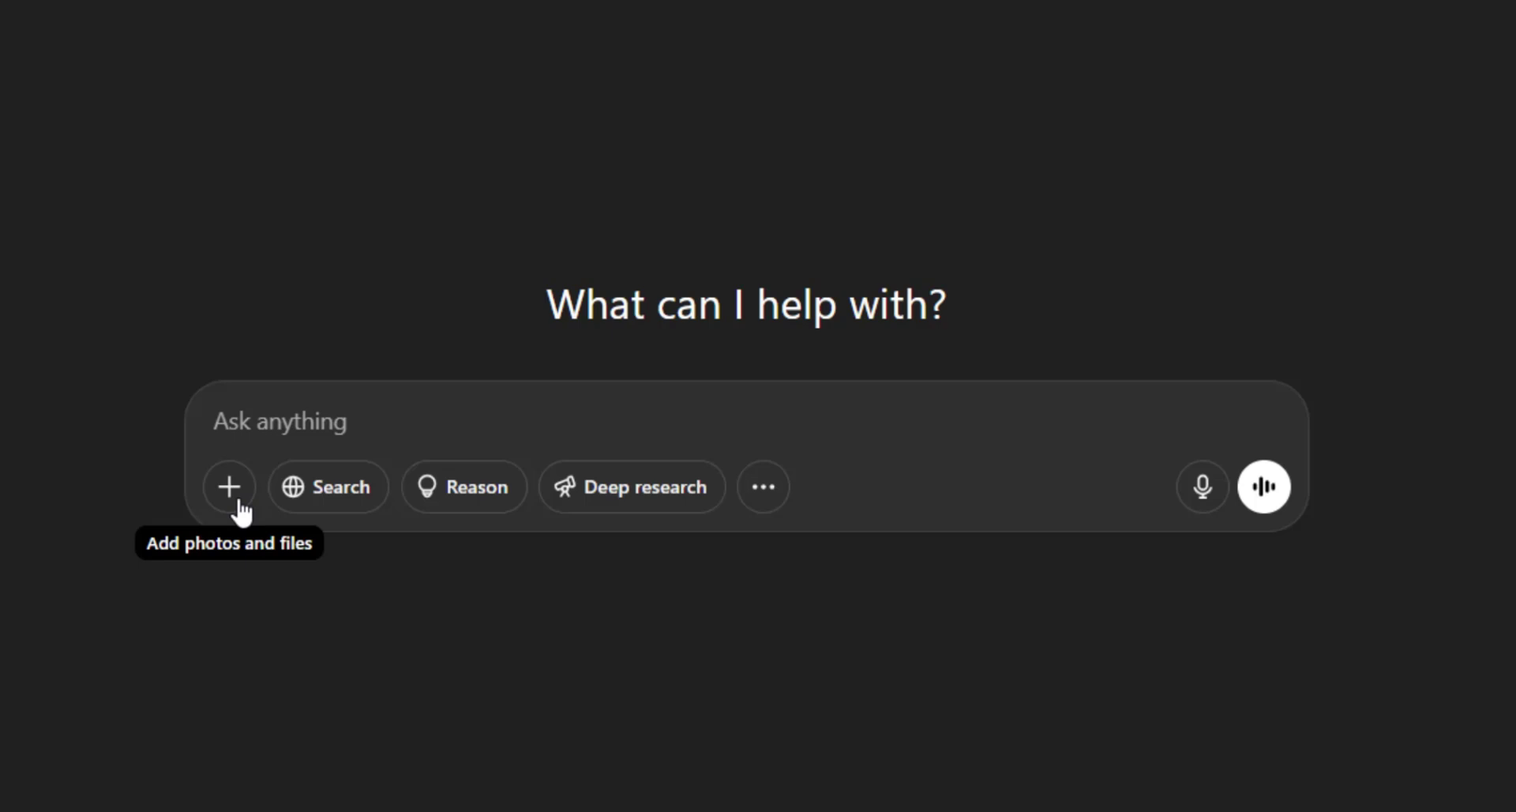
key(ctrl+v)
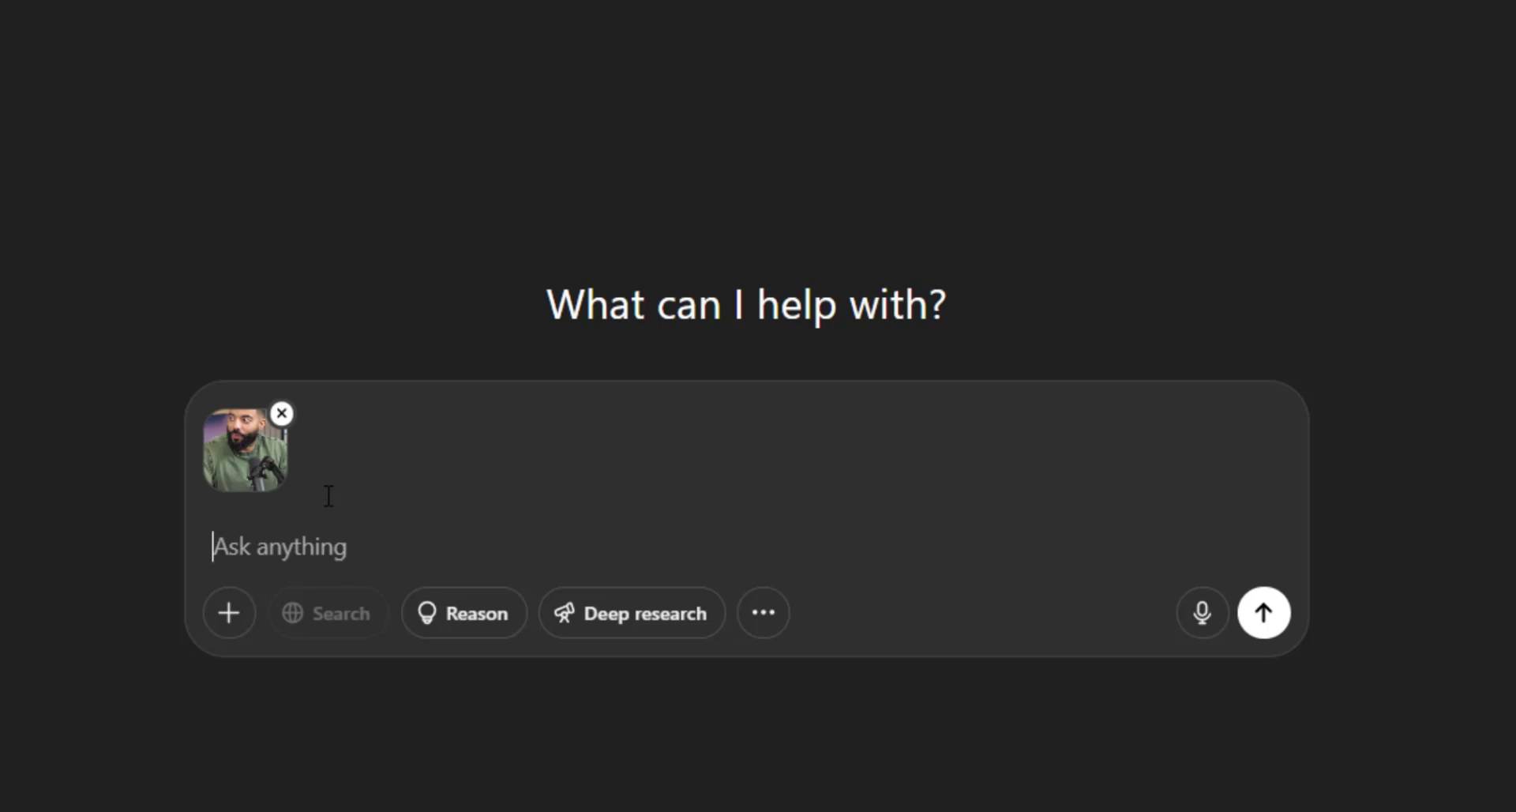
text(give me a baby version of this image.. make it 9:16 size)
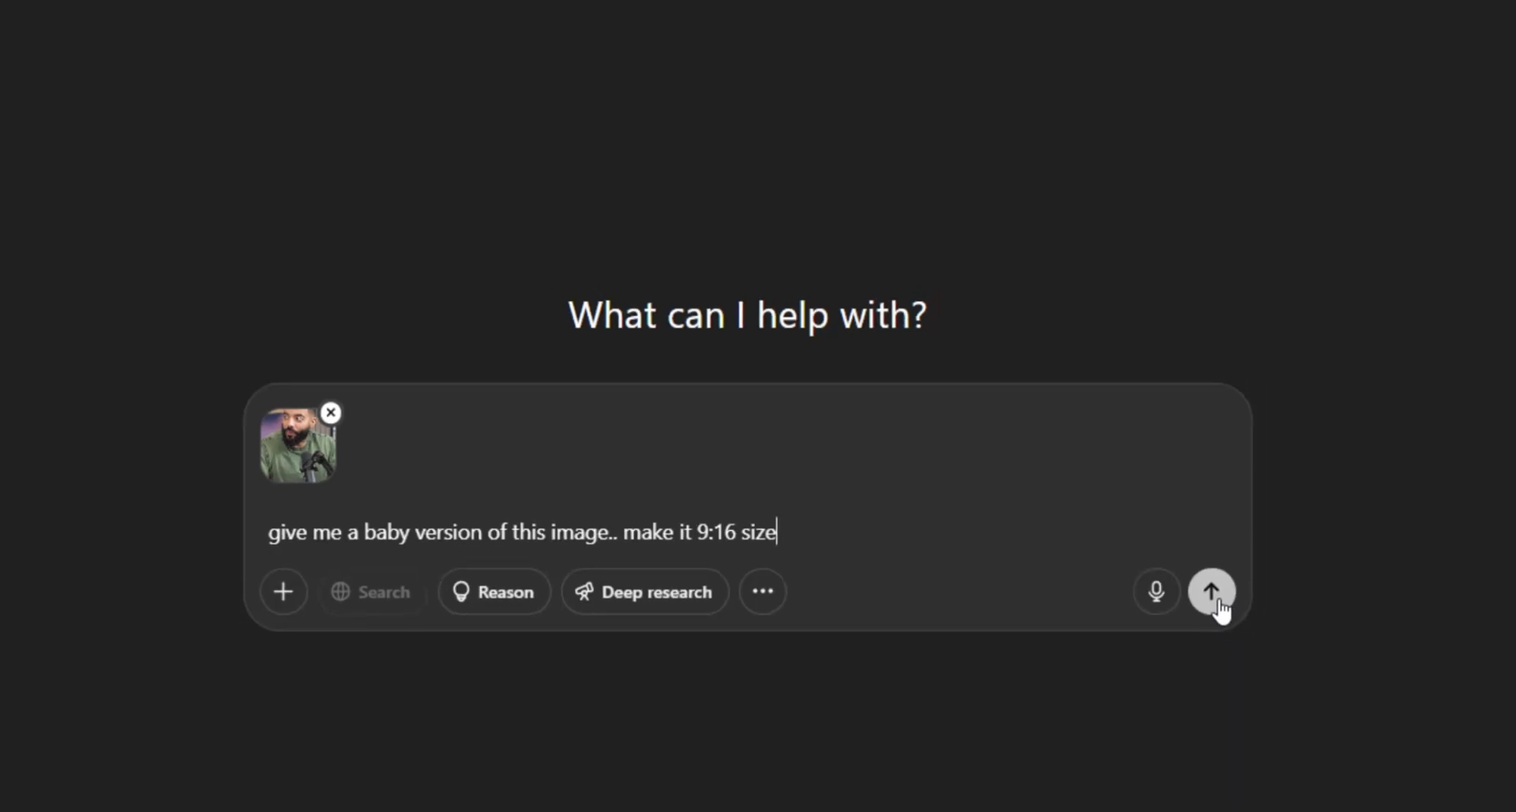
click(1213, 596)
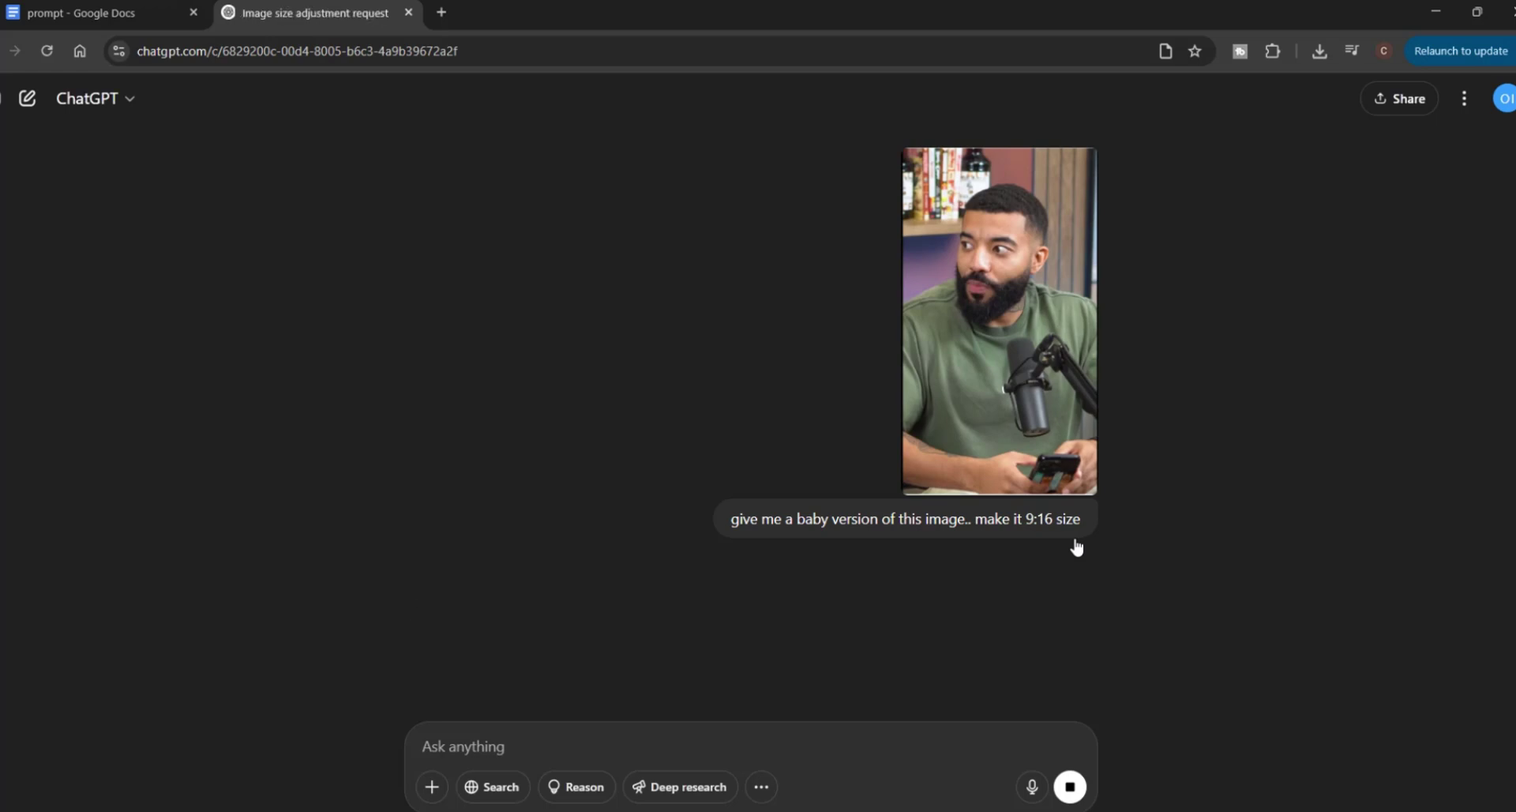
scroll(687, 434, down, 1)
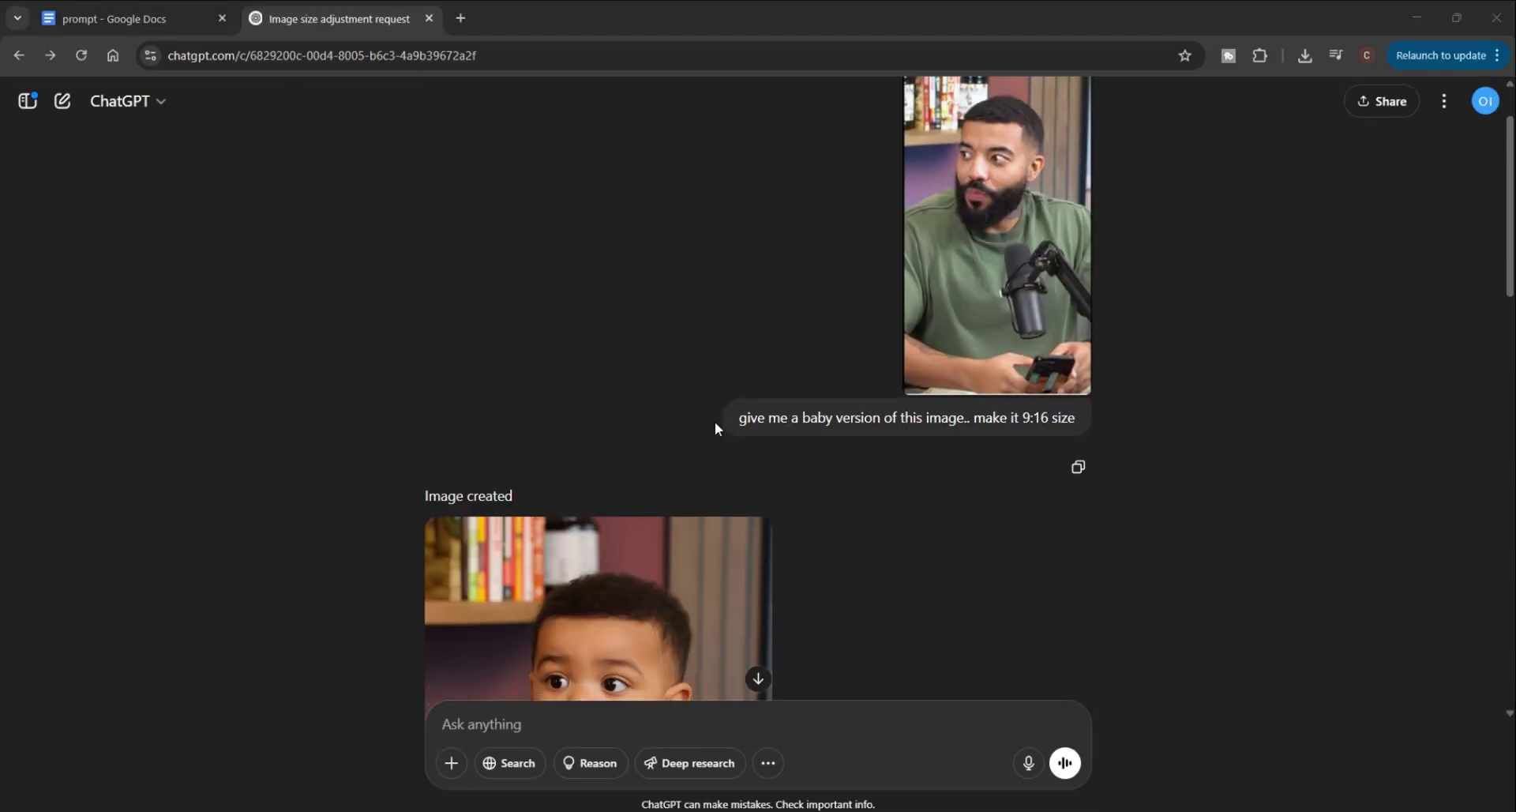
Compare the generated baby images of the green-shirt man and the black-hoodie man with their original frames in the chat
scroll(722, 398, down, 3)
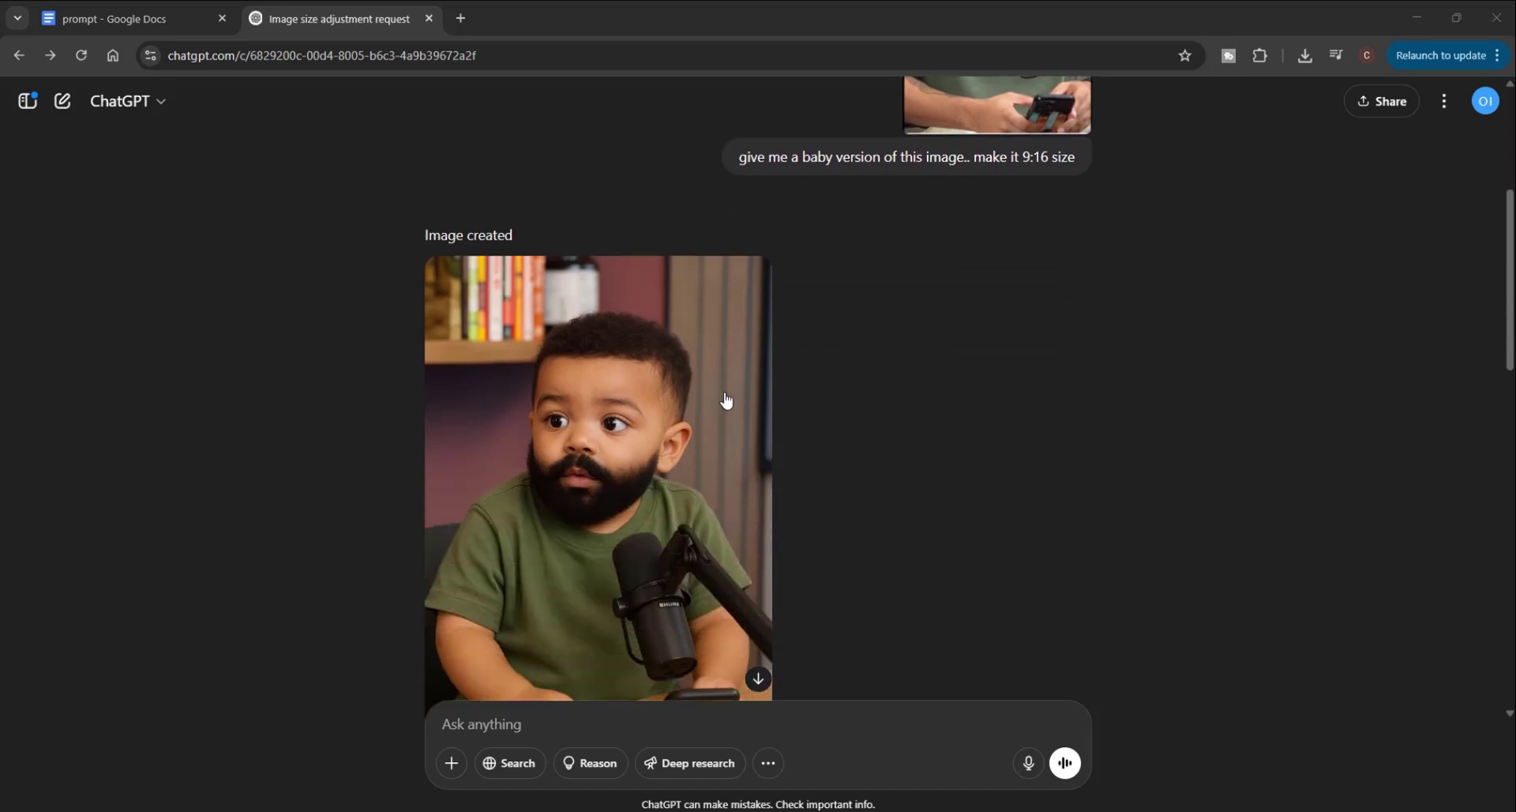
scroll(599, 397, down, 2)
scroll(924, 284, up, 6)
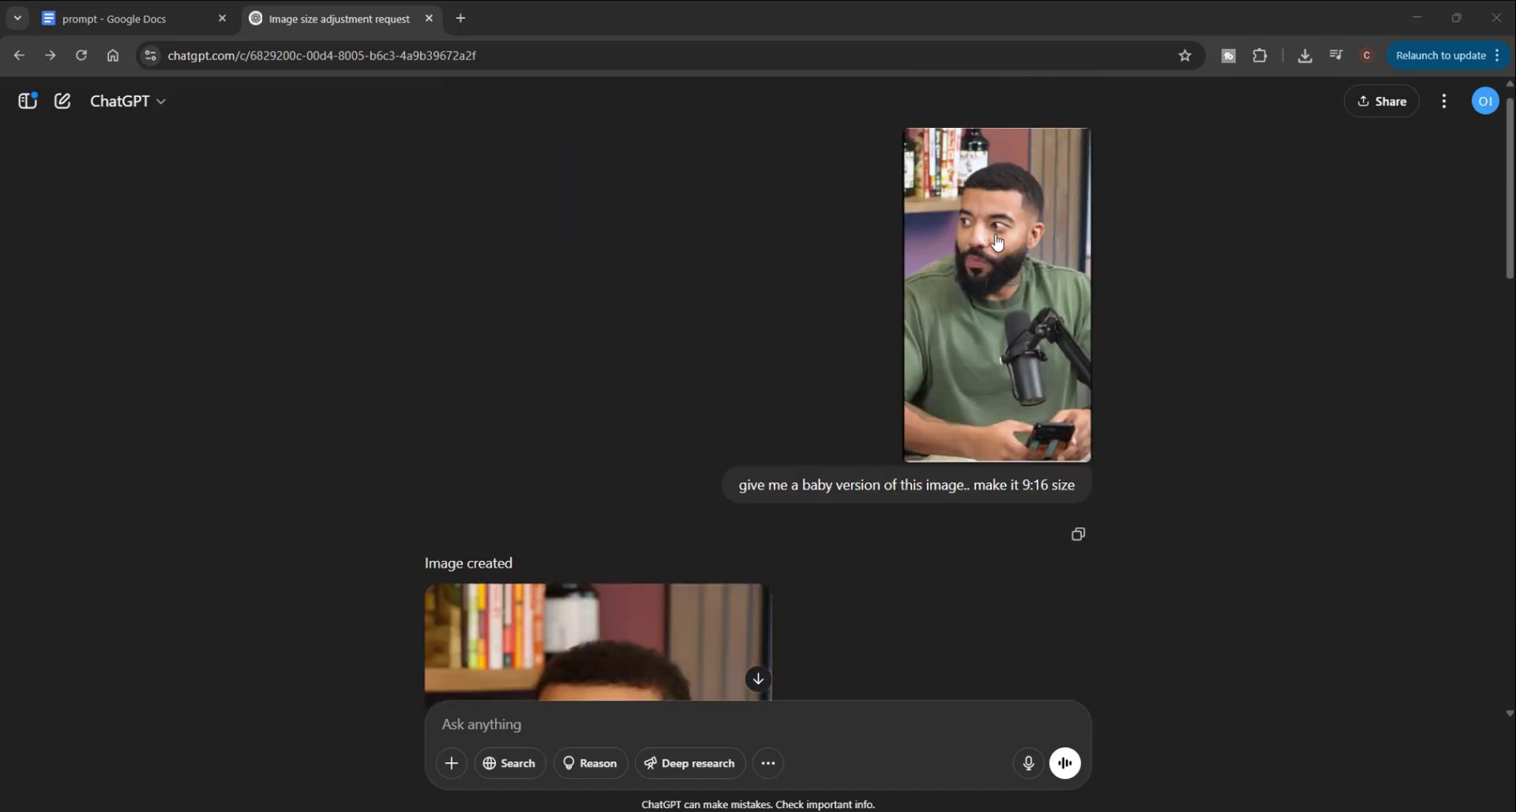
scroll(742, 398, down, 6)
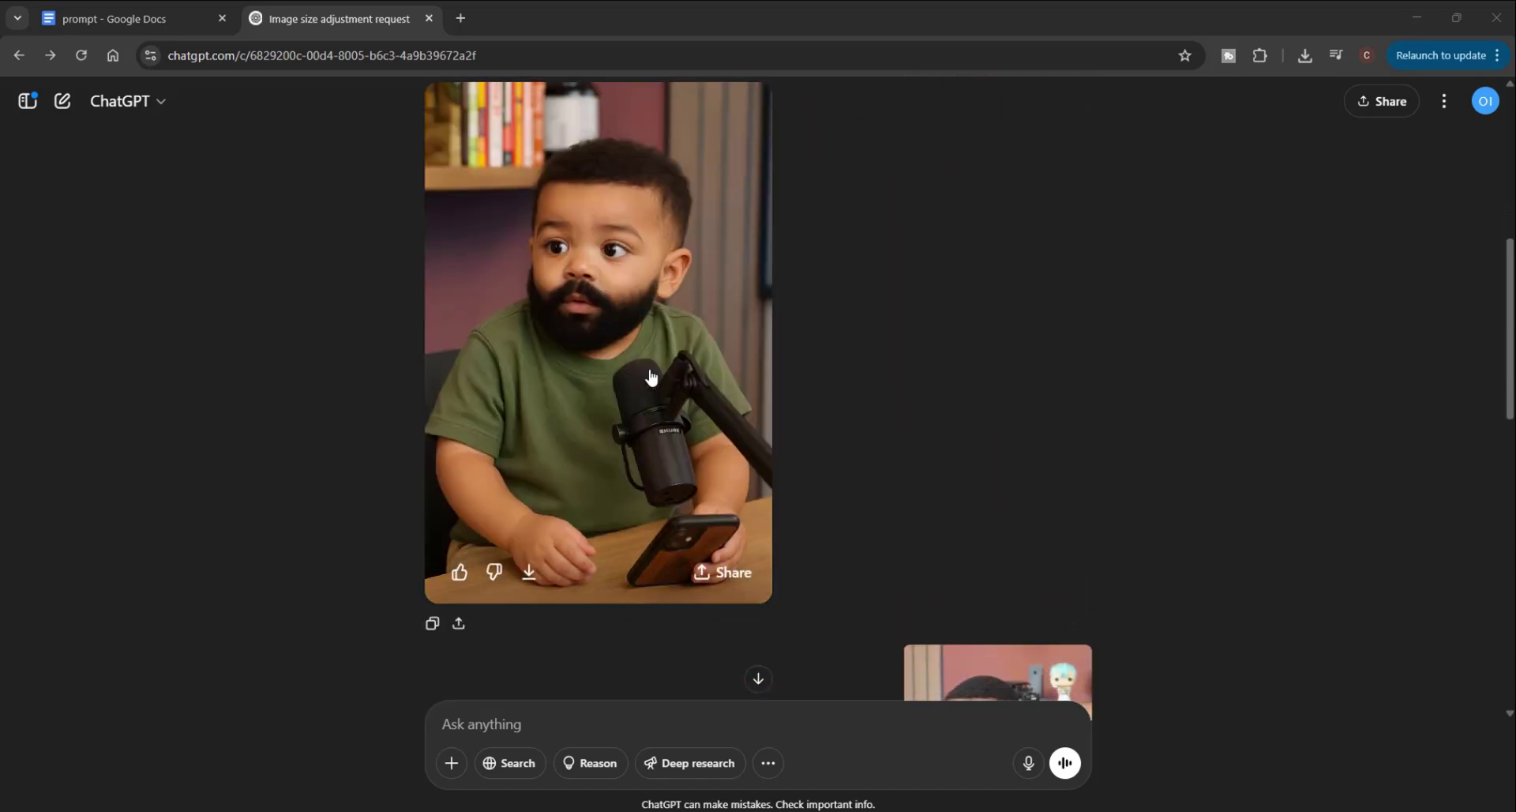
scroll(652, 375, up, 3)
scroll(654, 376, down, 8)
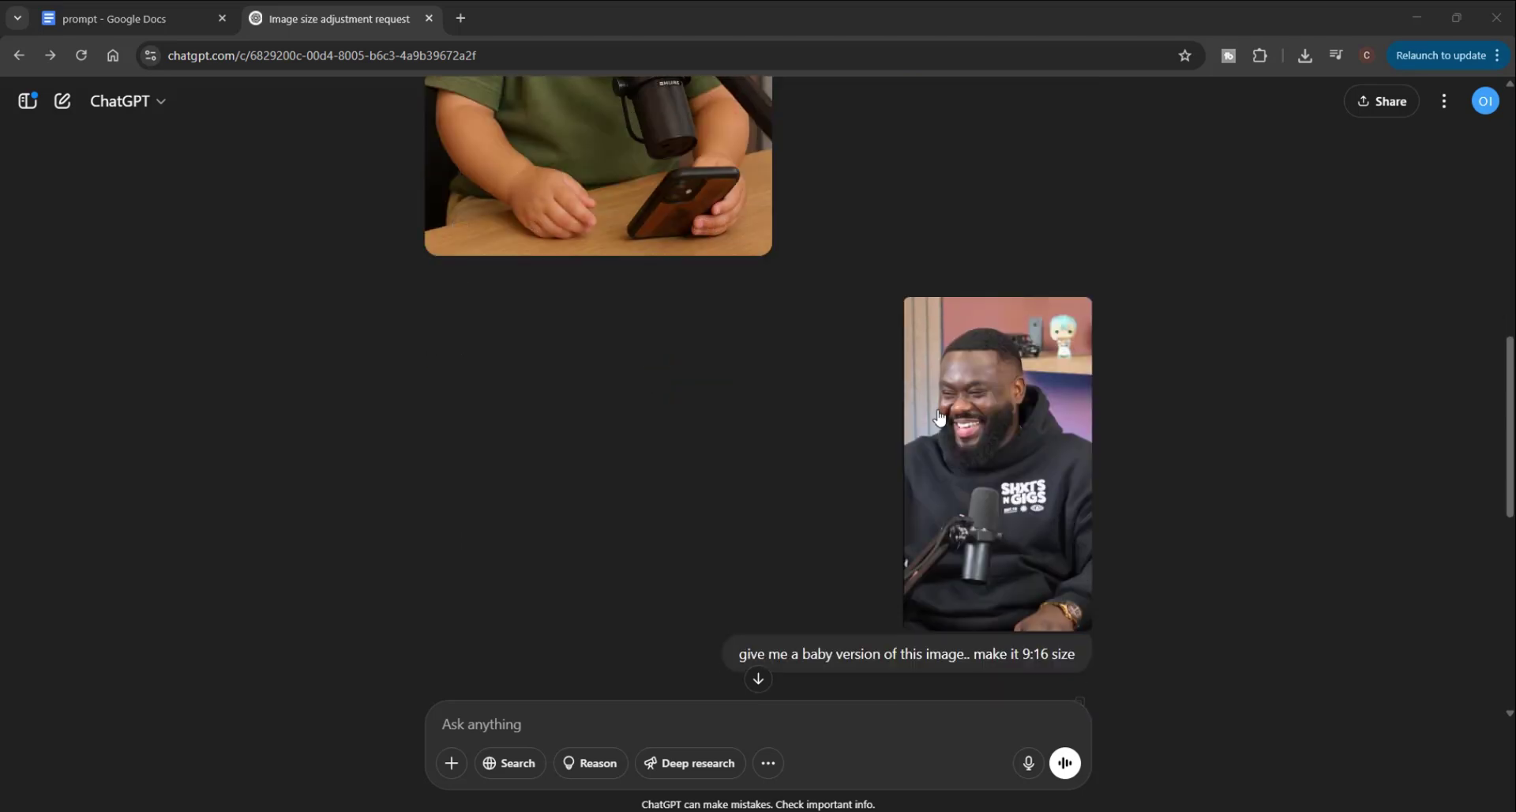
scroll(940, 417, down, 5)
scroll(959, 391, up, 3)
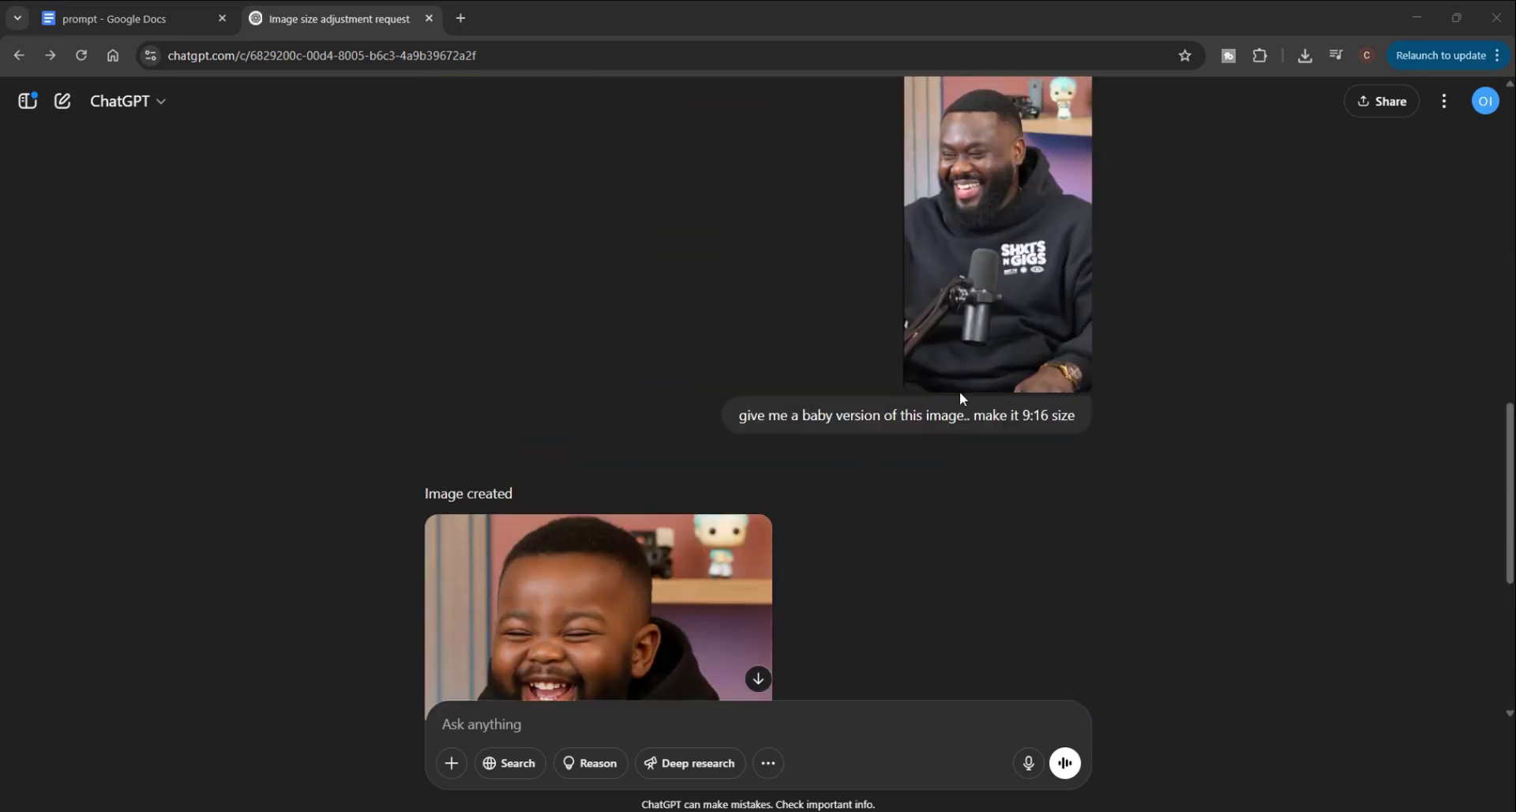
scroll(900, 393, up, 2)
scroll(728, 395, down, 4)
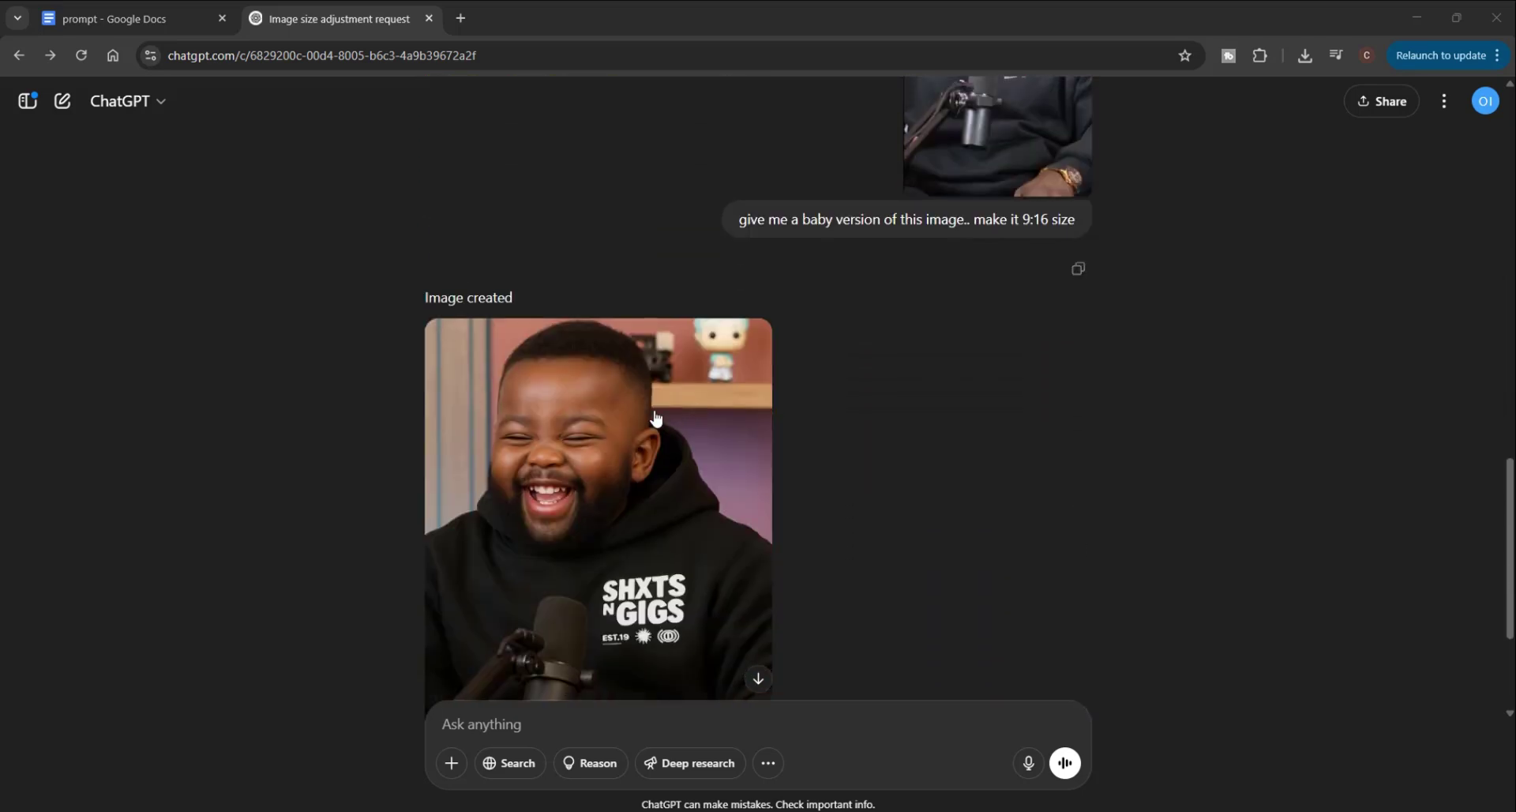
scroll(619, 429, up, 10)
scroll(619, 423, down, 6)
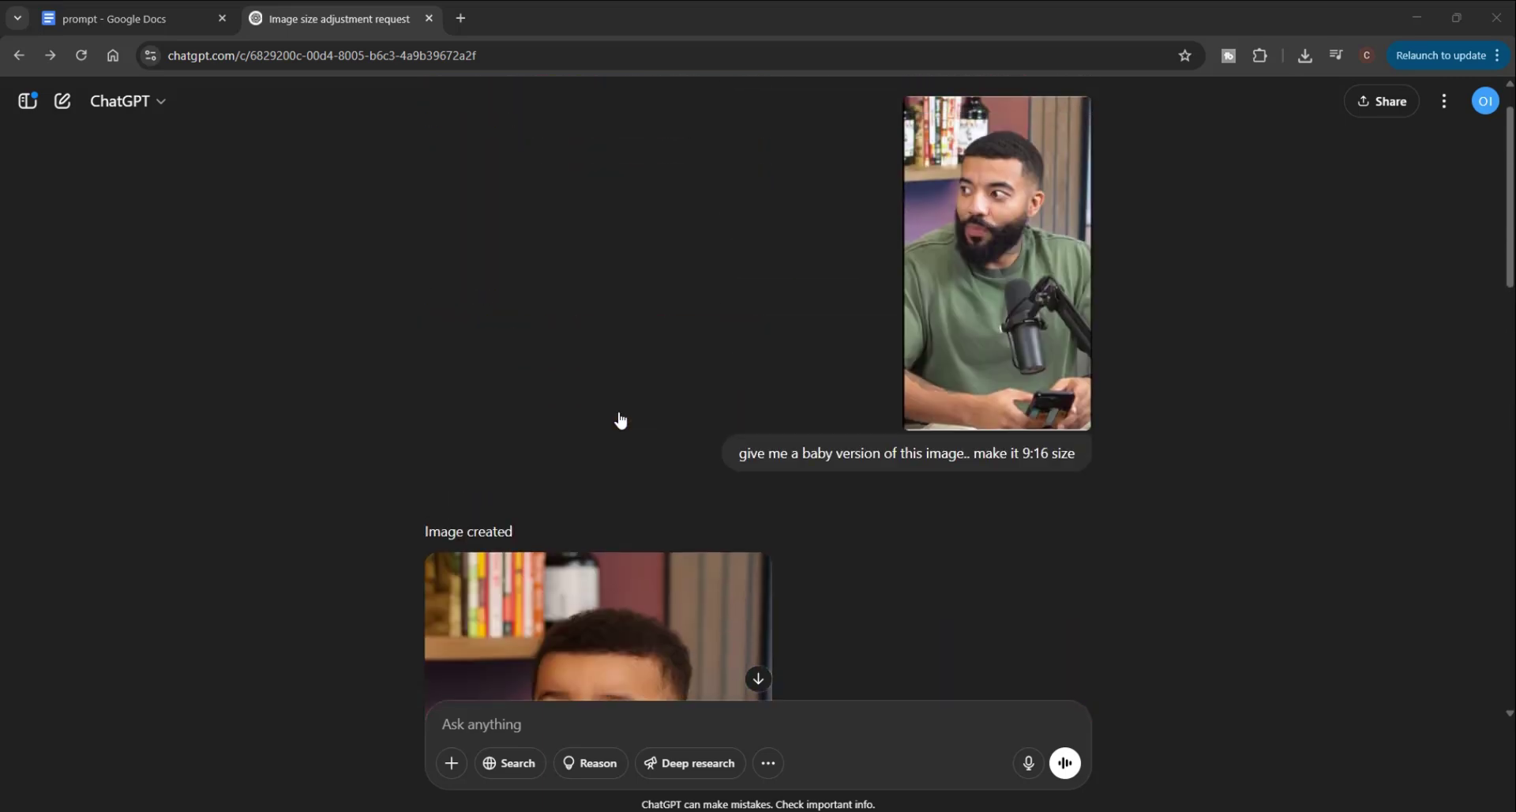
scroll(619, 424, up, 6)
scroll(673, 400, down, 5)
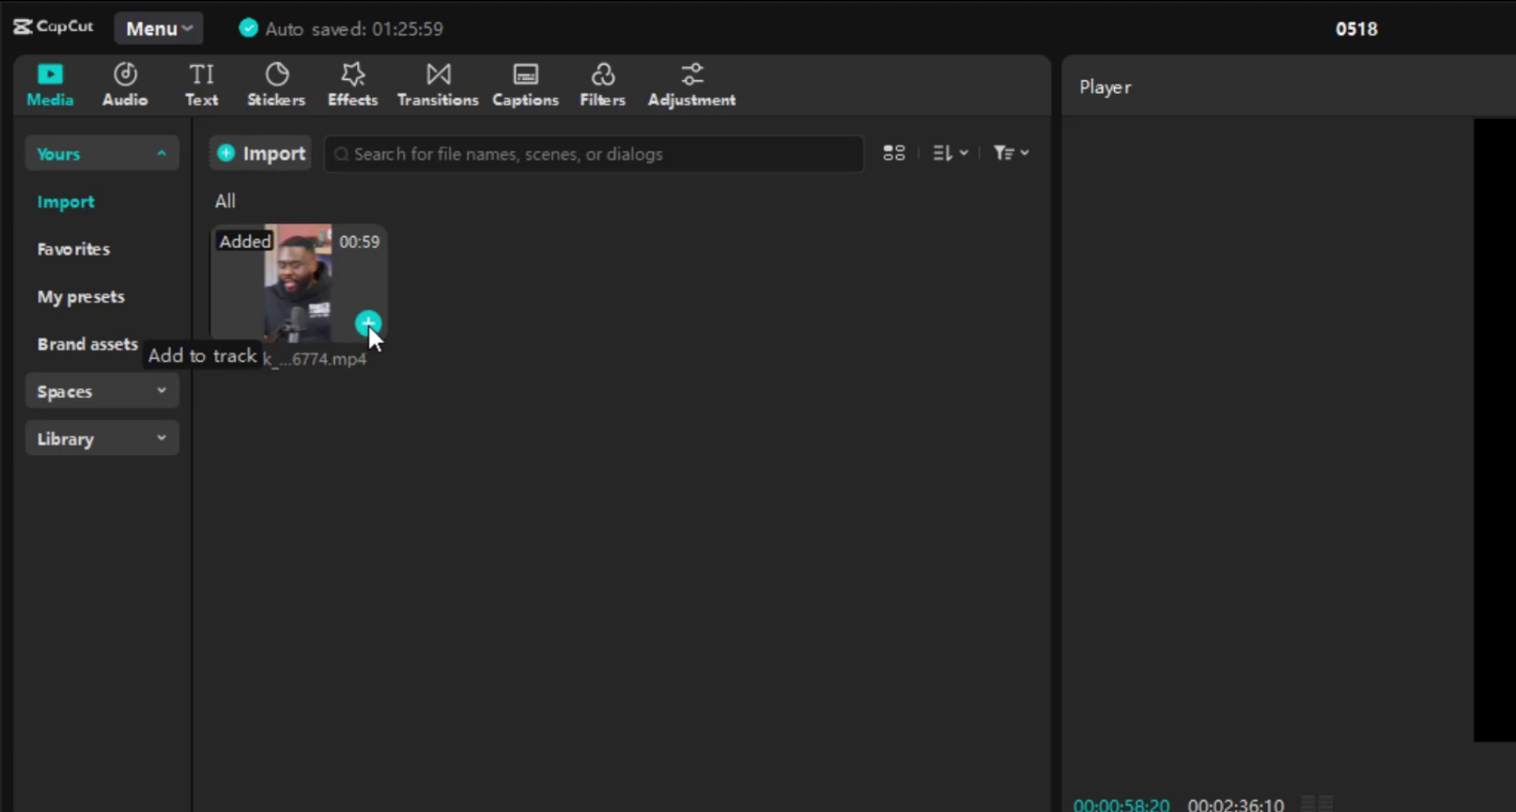
Switch to CapCut, add the downloaded snaptik clip at the timeline start with its track unmuted, and preview it from the beginning
drag(367, 322, 143, 563)
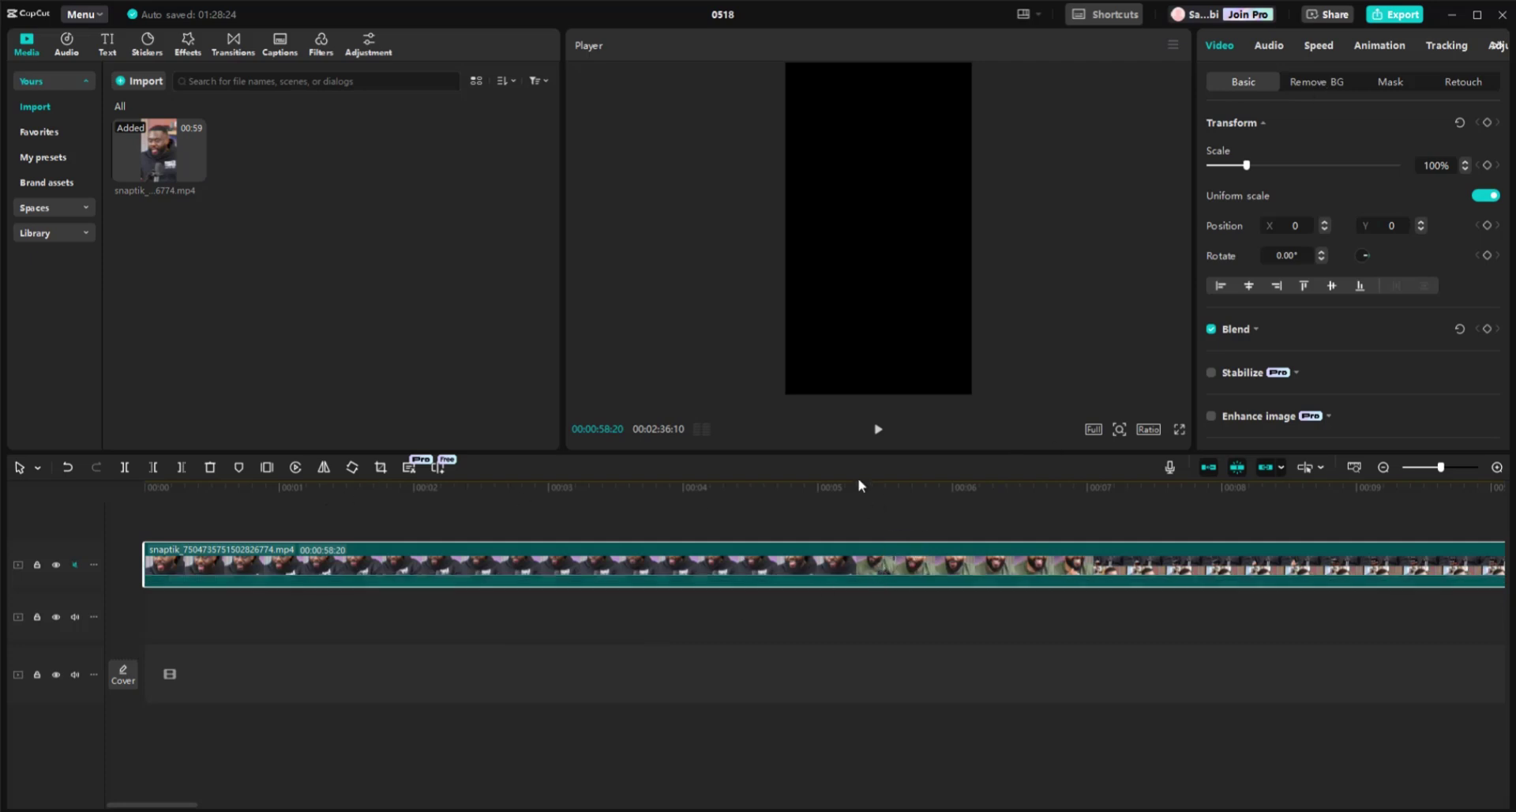
click(632, 511)
click(697, 513)
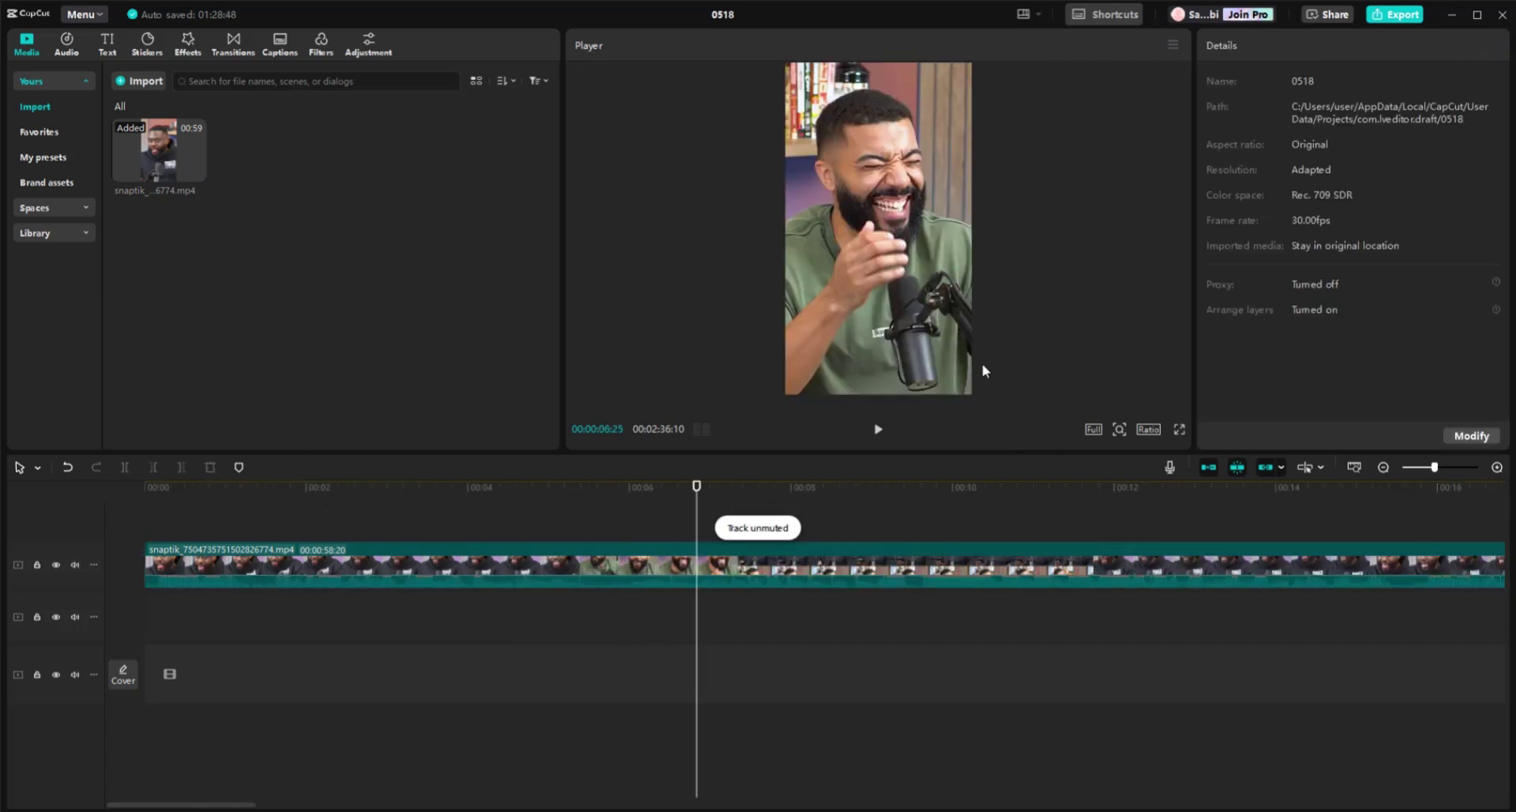
click(878, 430)
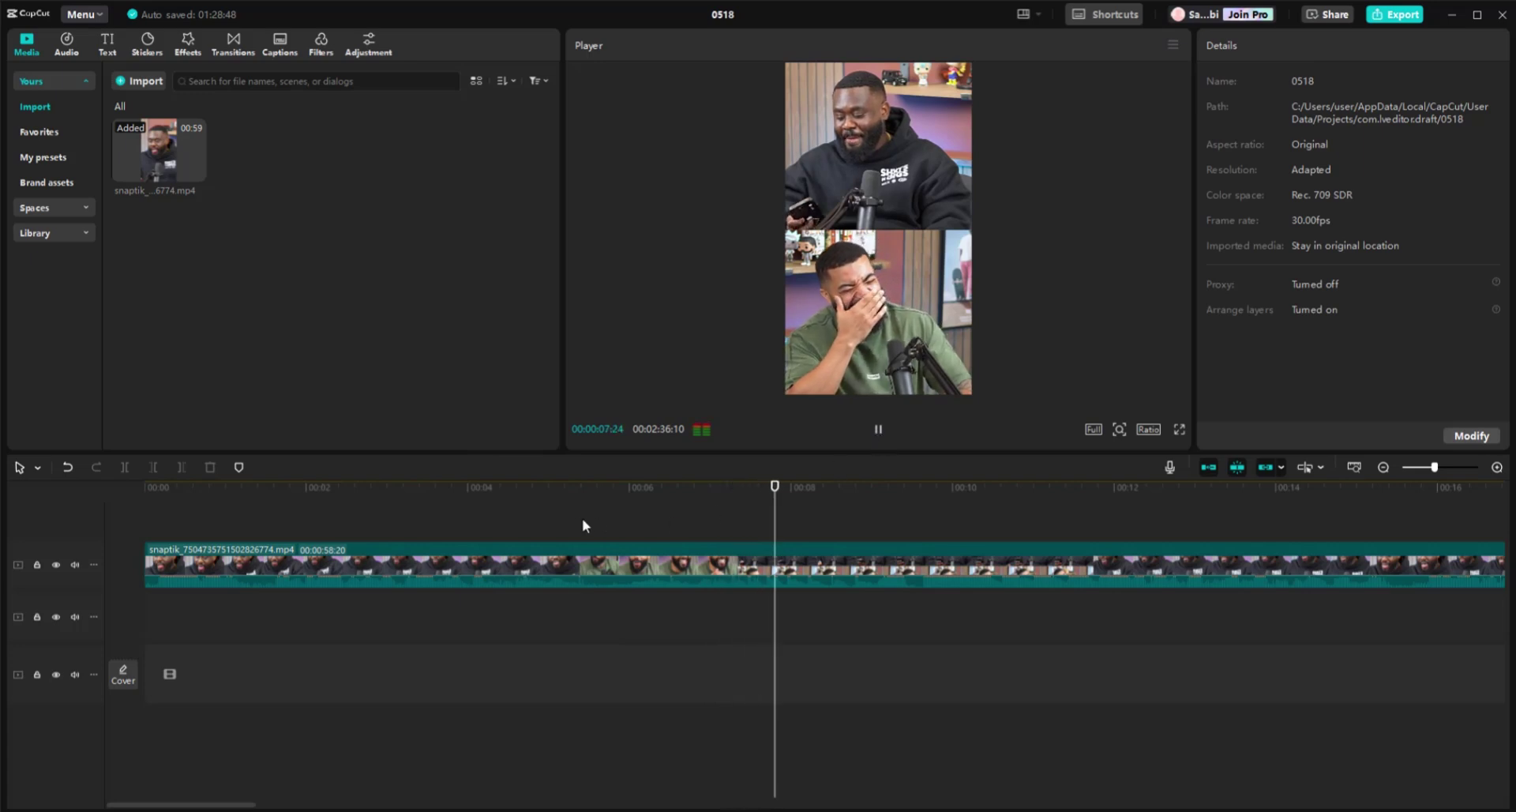
key(Home)
mouse_move(201, 587)
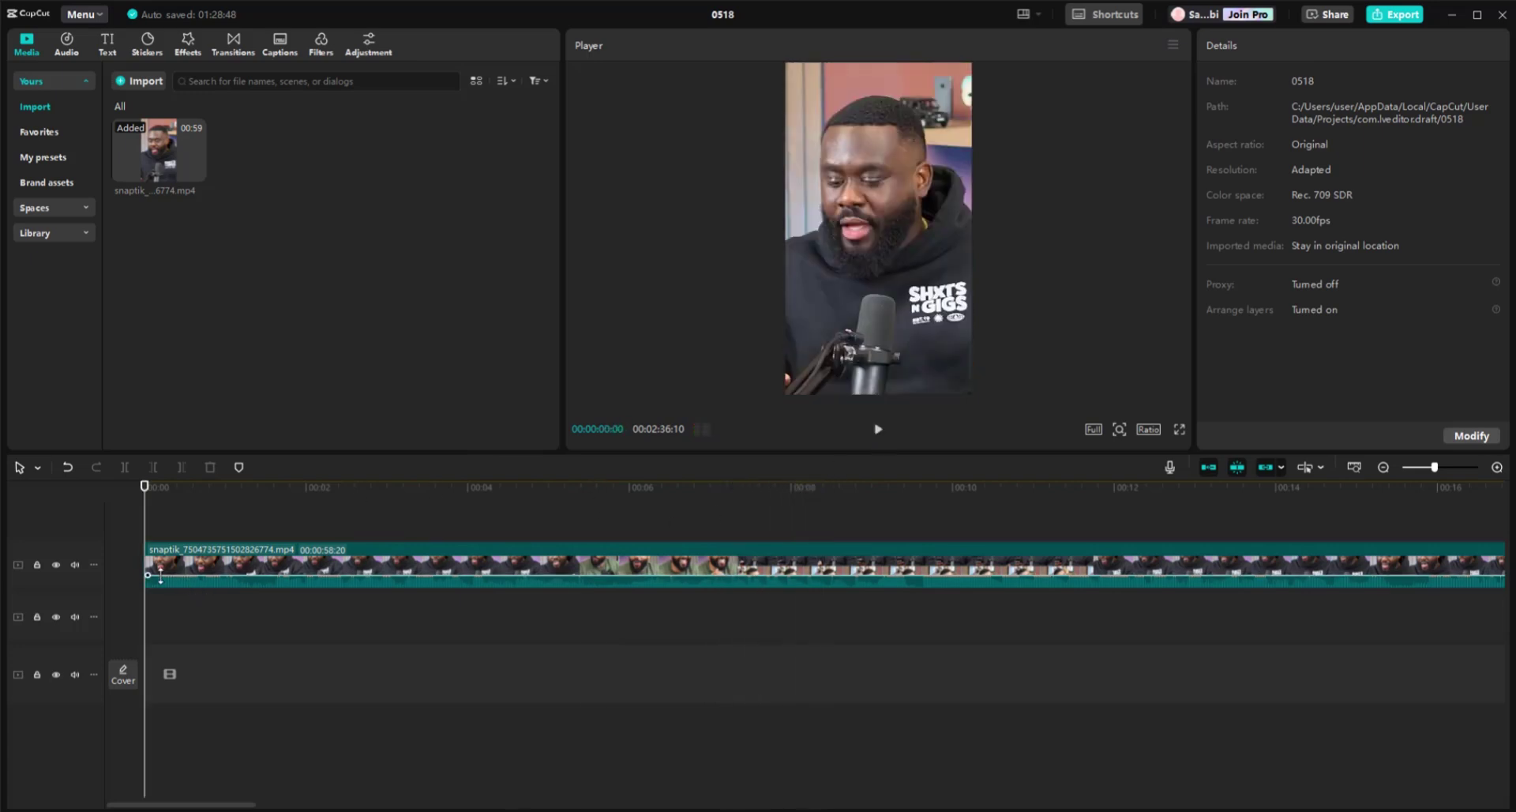
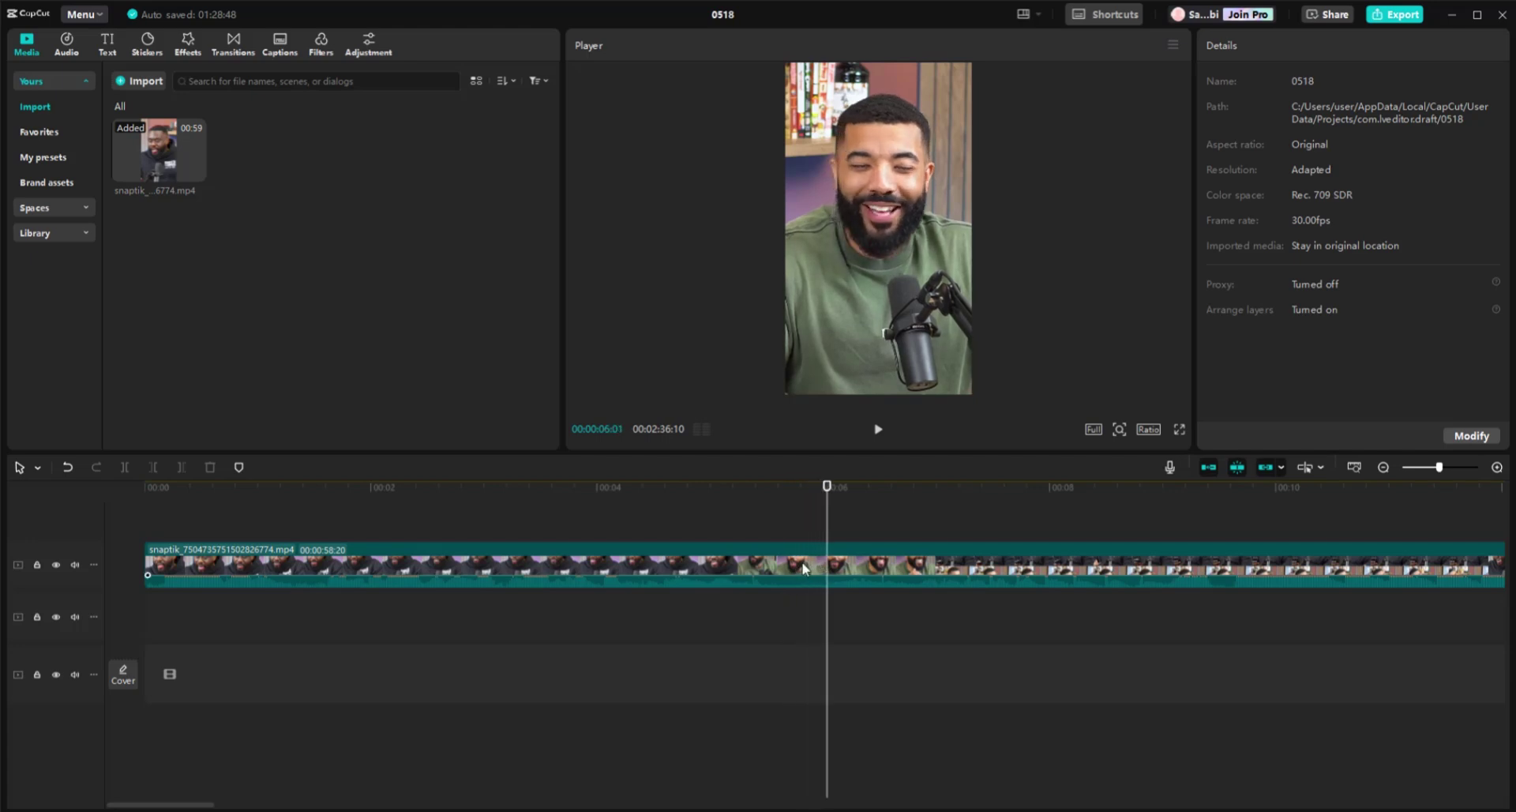
Split the podcast clip at 00:00:05:26, where the green-shirt man starts speaking
click(803, 566)
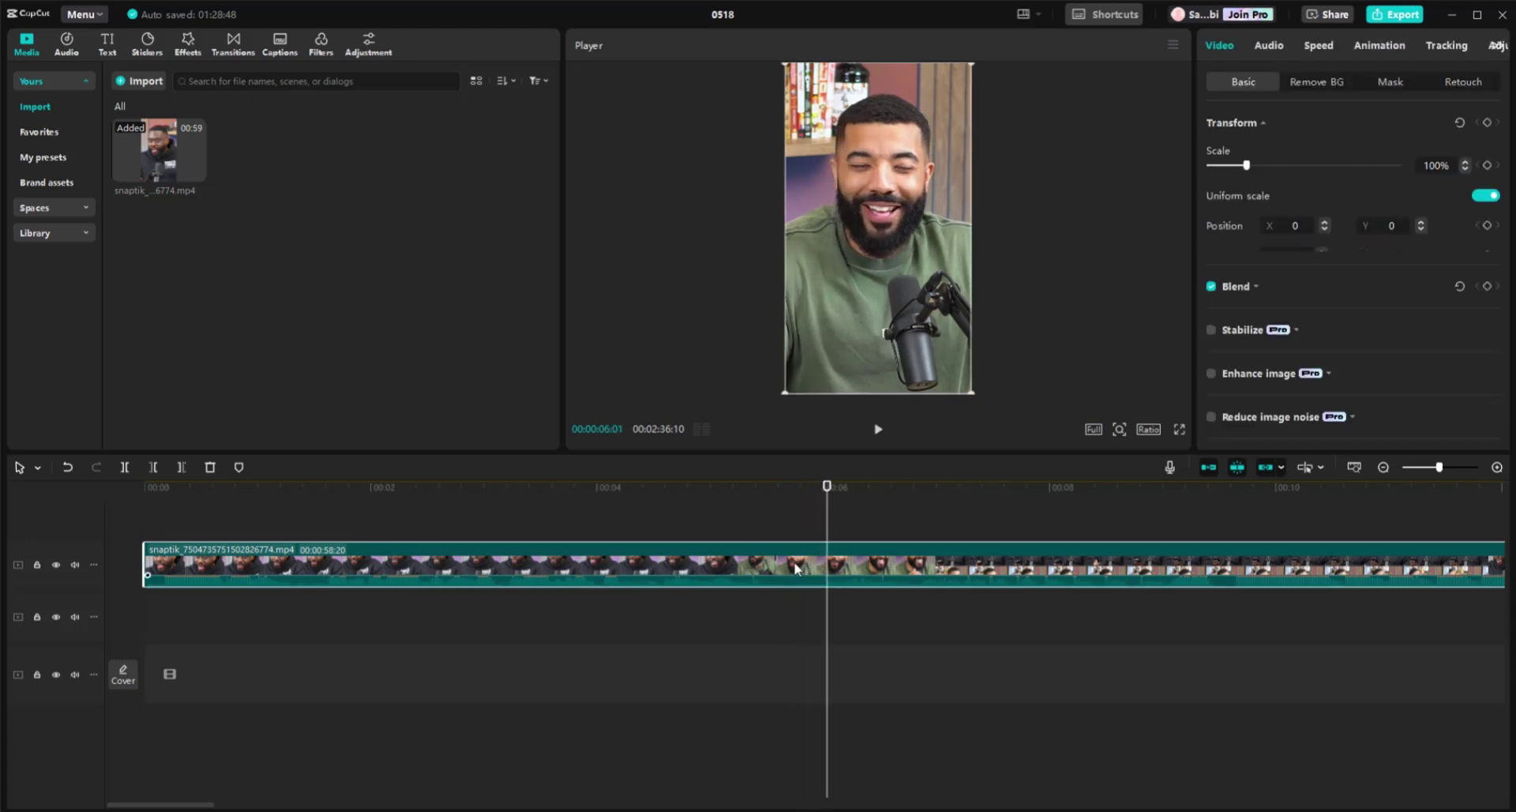
click(878, 430)
click(876, 430)
click(815, 499)
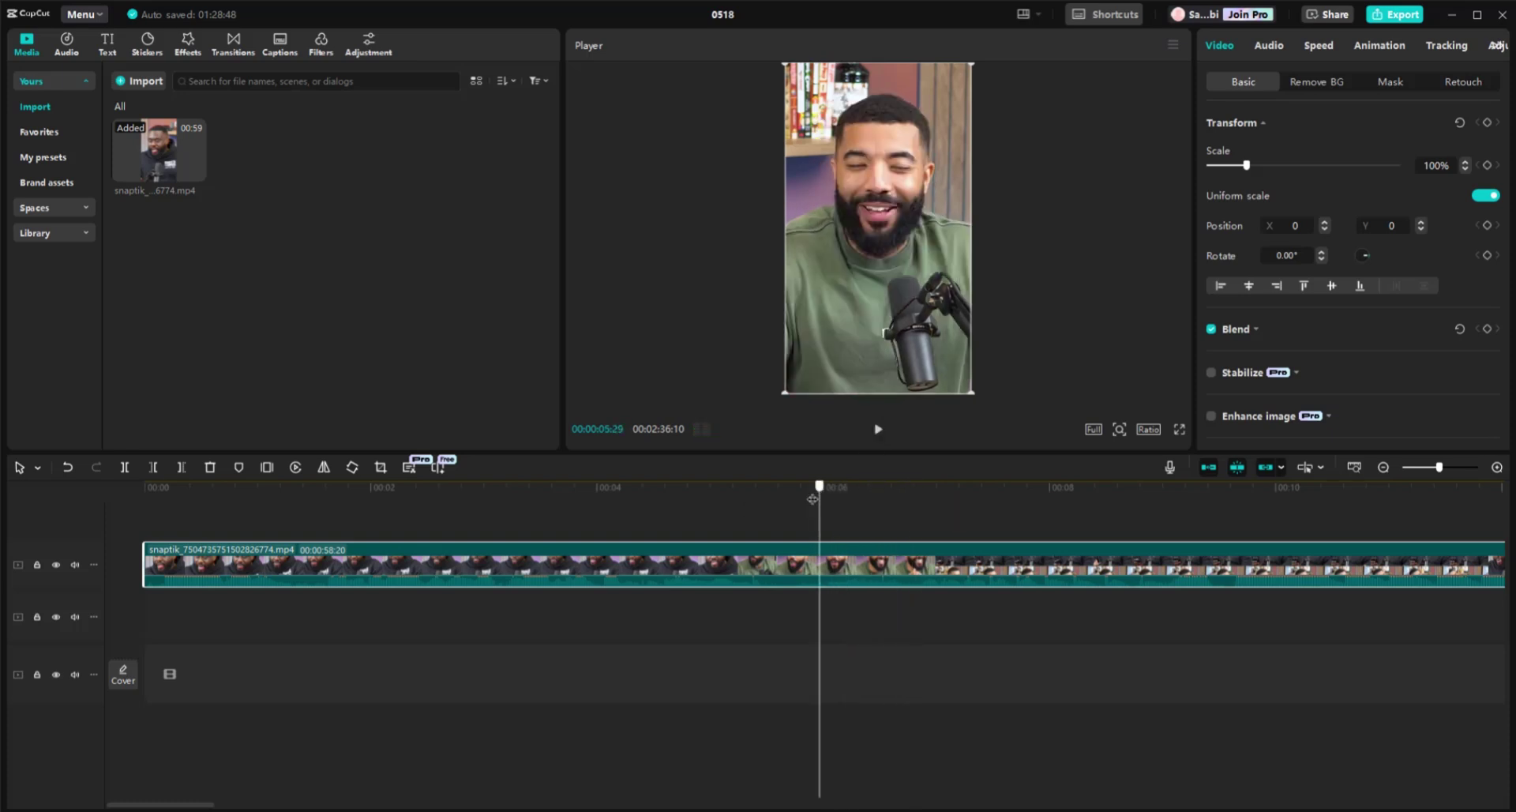
drag(812, 499, 807, 499)
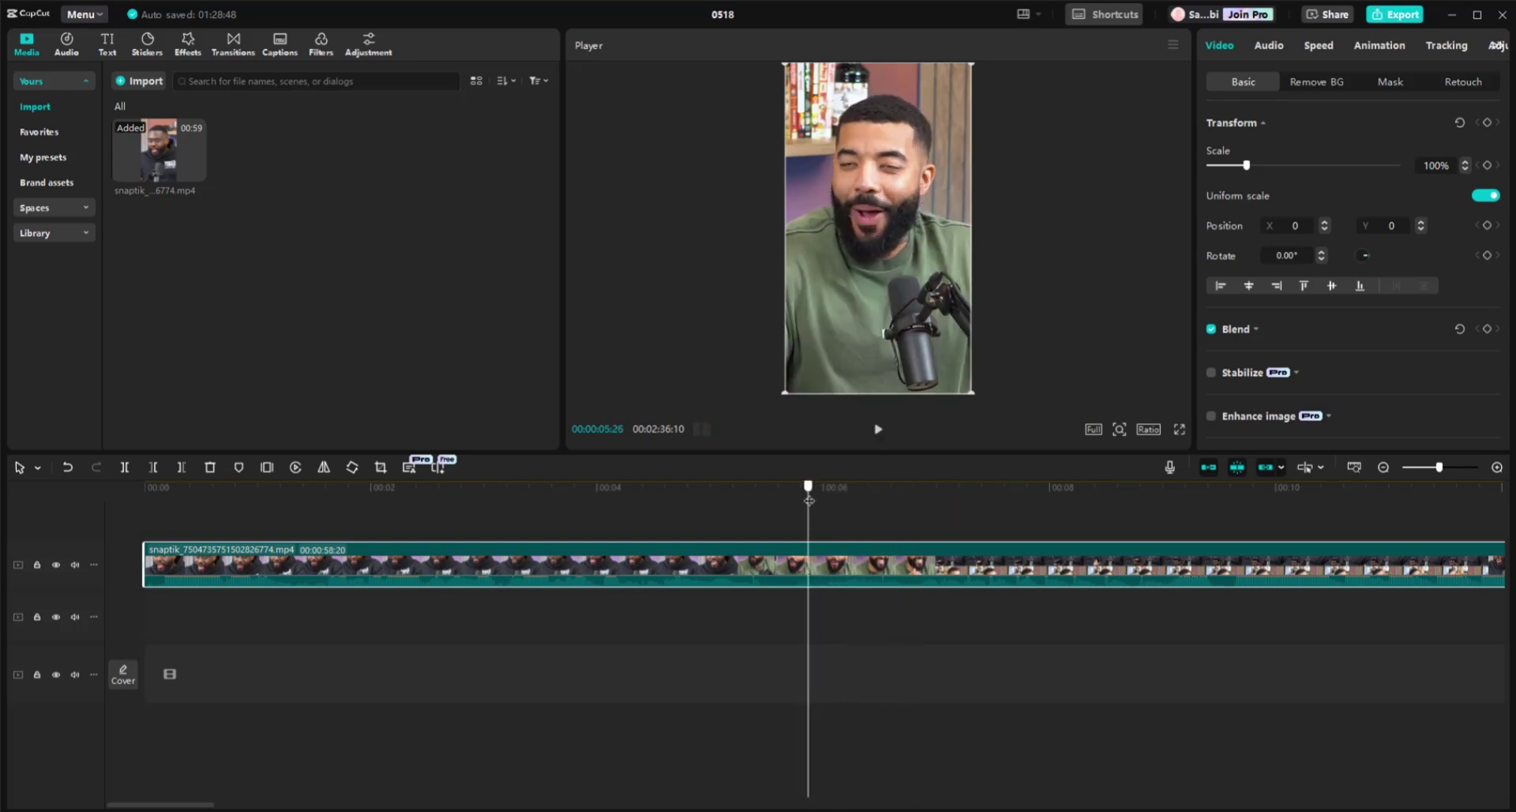
click(123, 468)
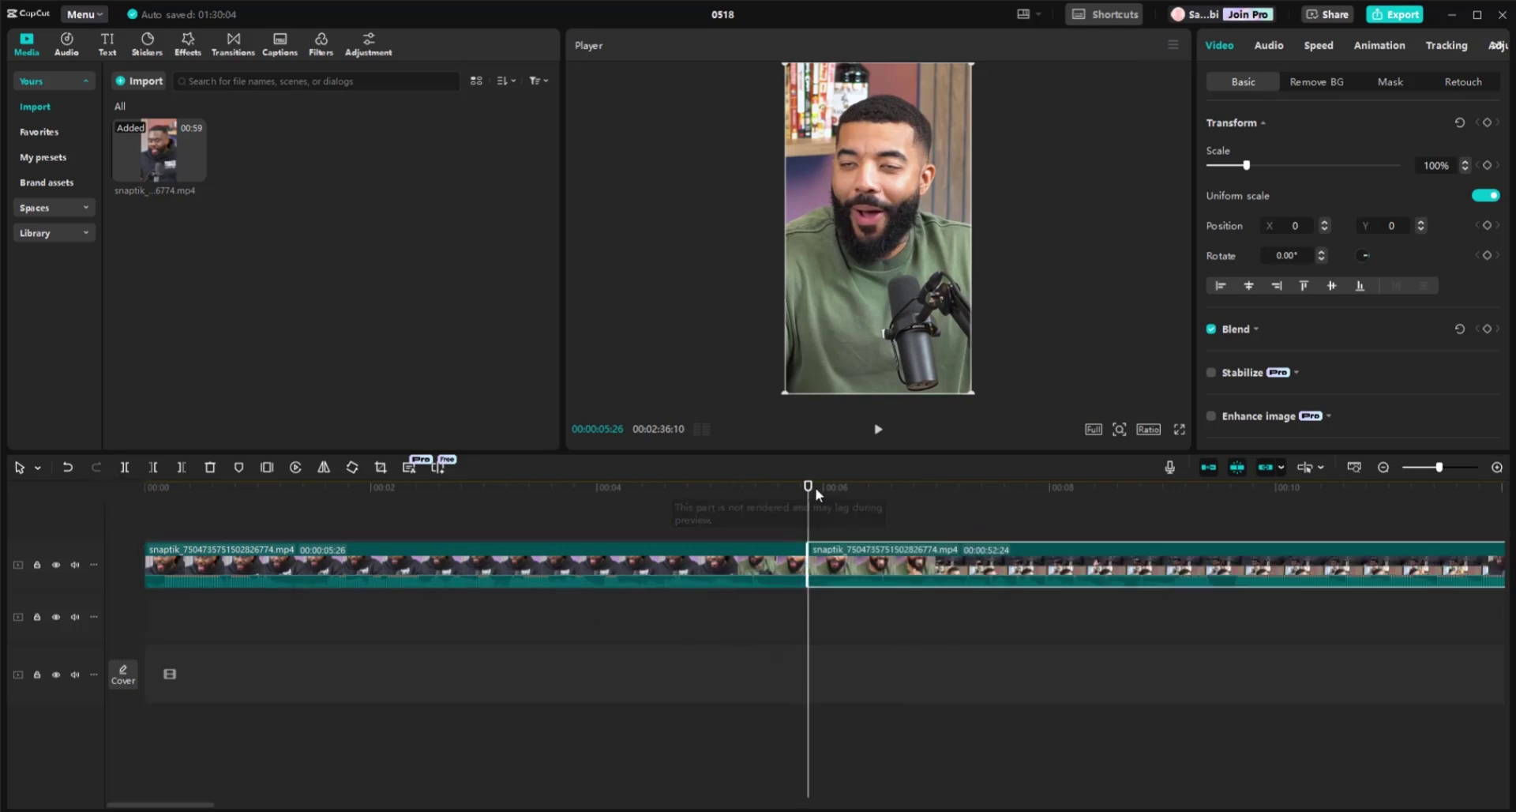
Separate the speakers' segments onto two tracks, with the black-hoodie man's on the upper track and the green-shirt man's on the lower one
drag(810, 495, 1171, 545)
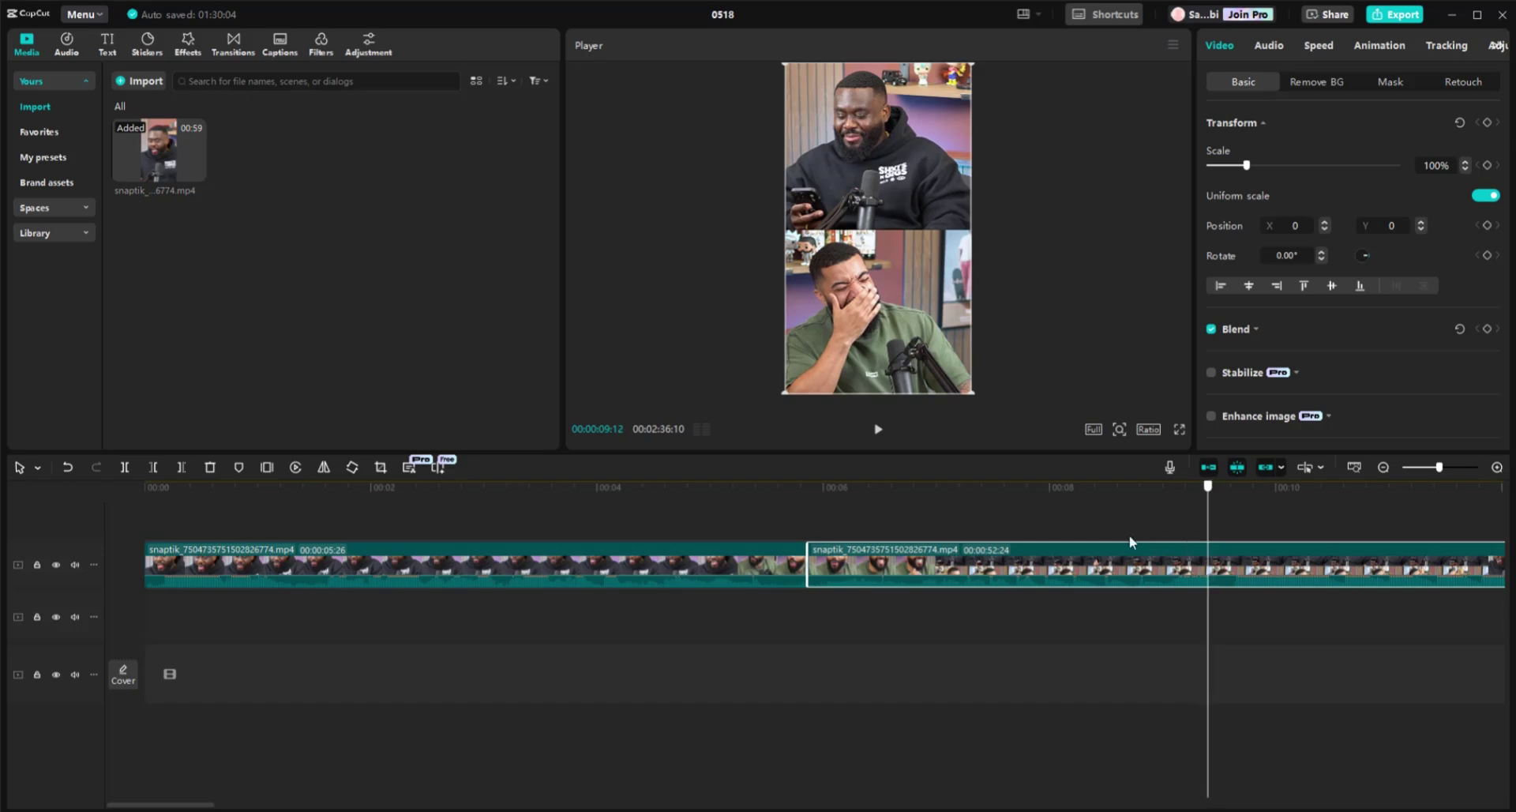
click(1064, 545)
click(948, 544)
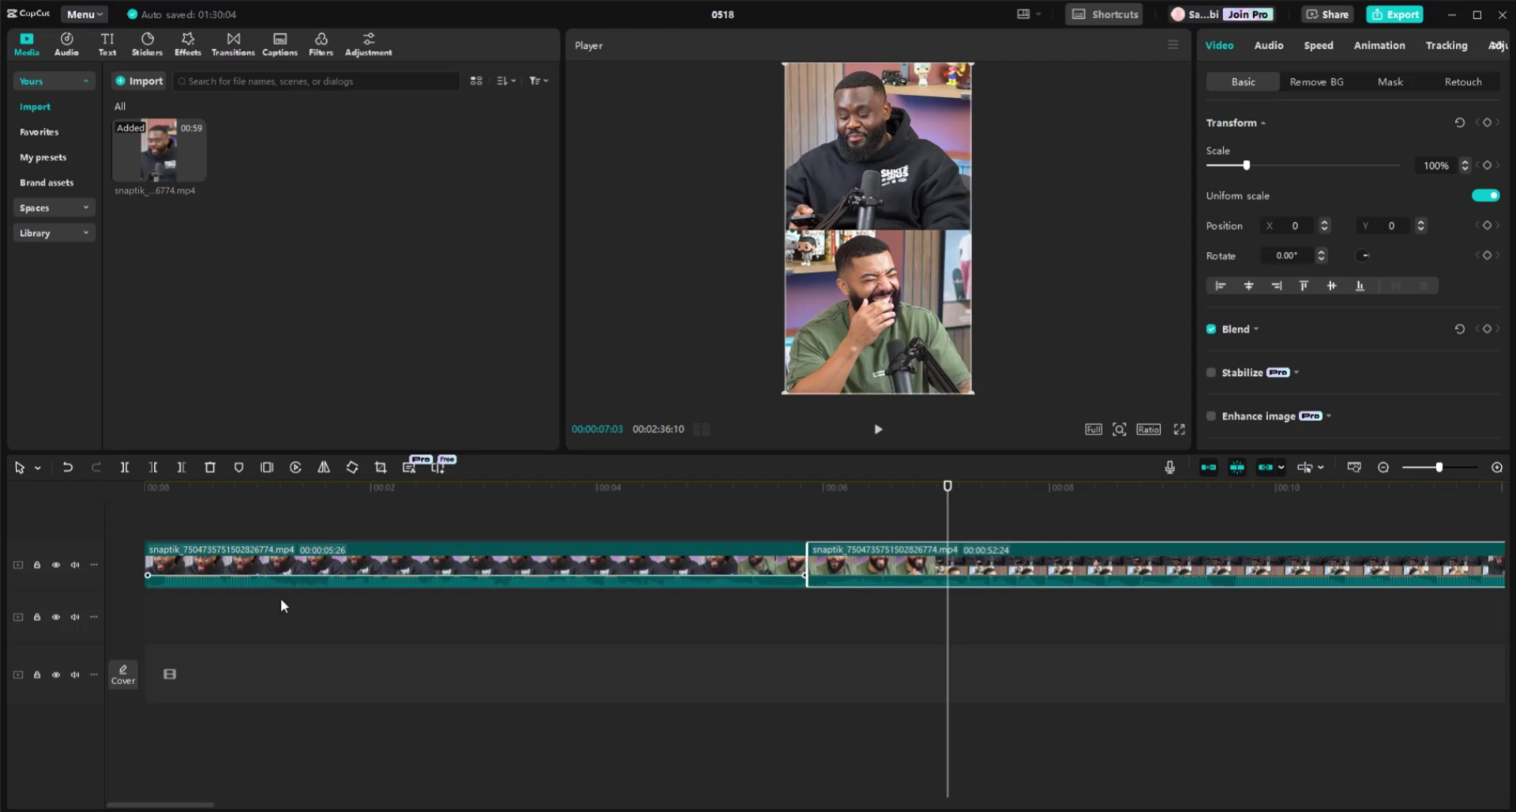
click(1435, 467)
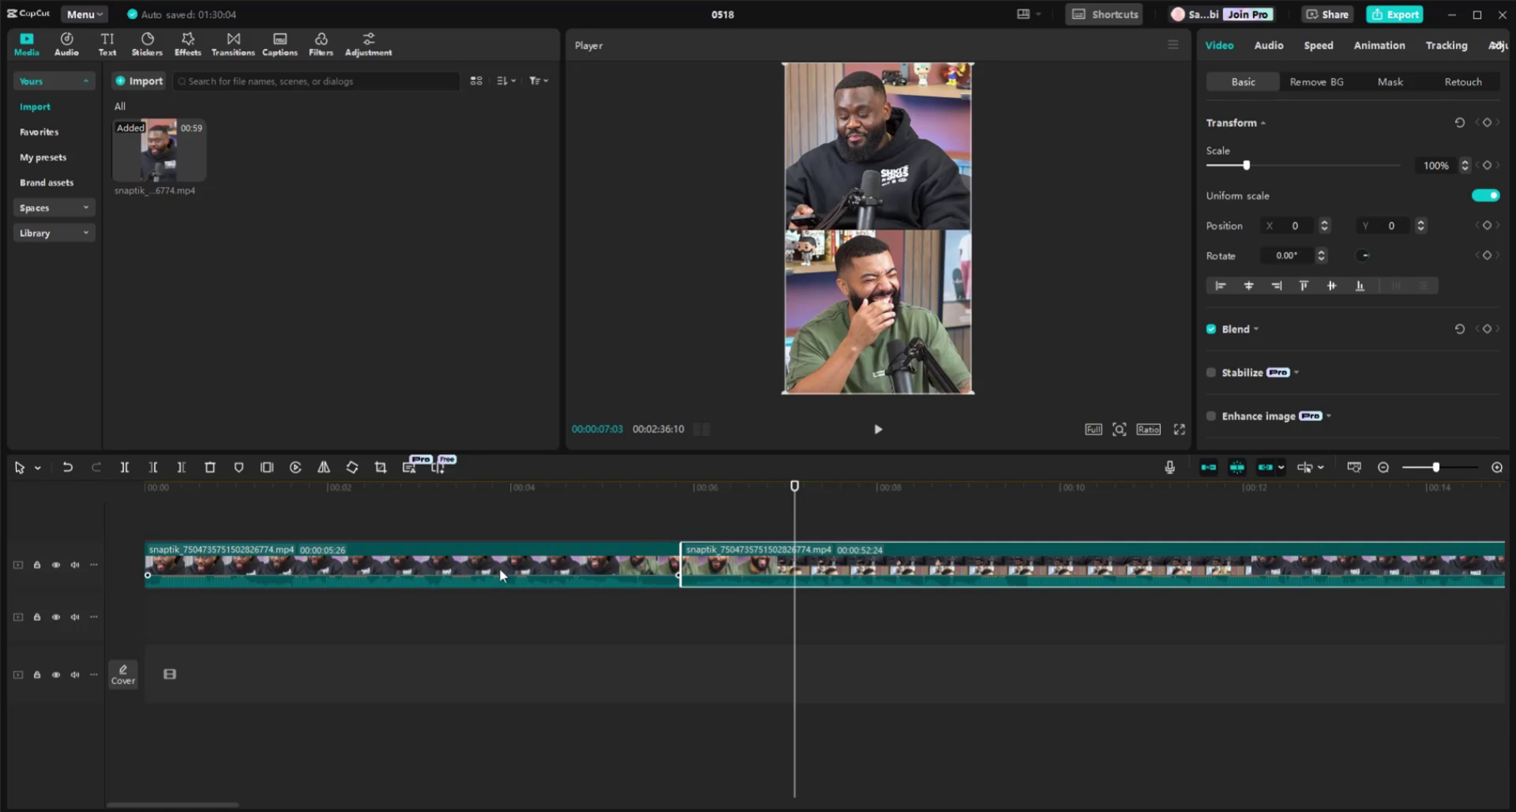
drag(499, 567, 495, 519)
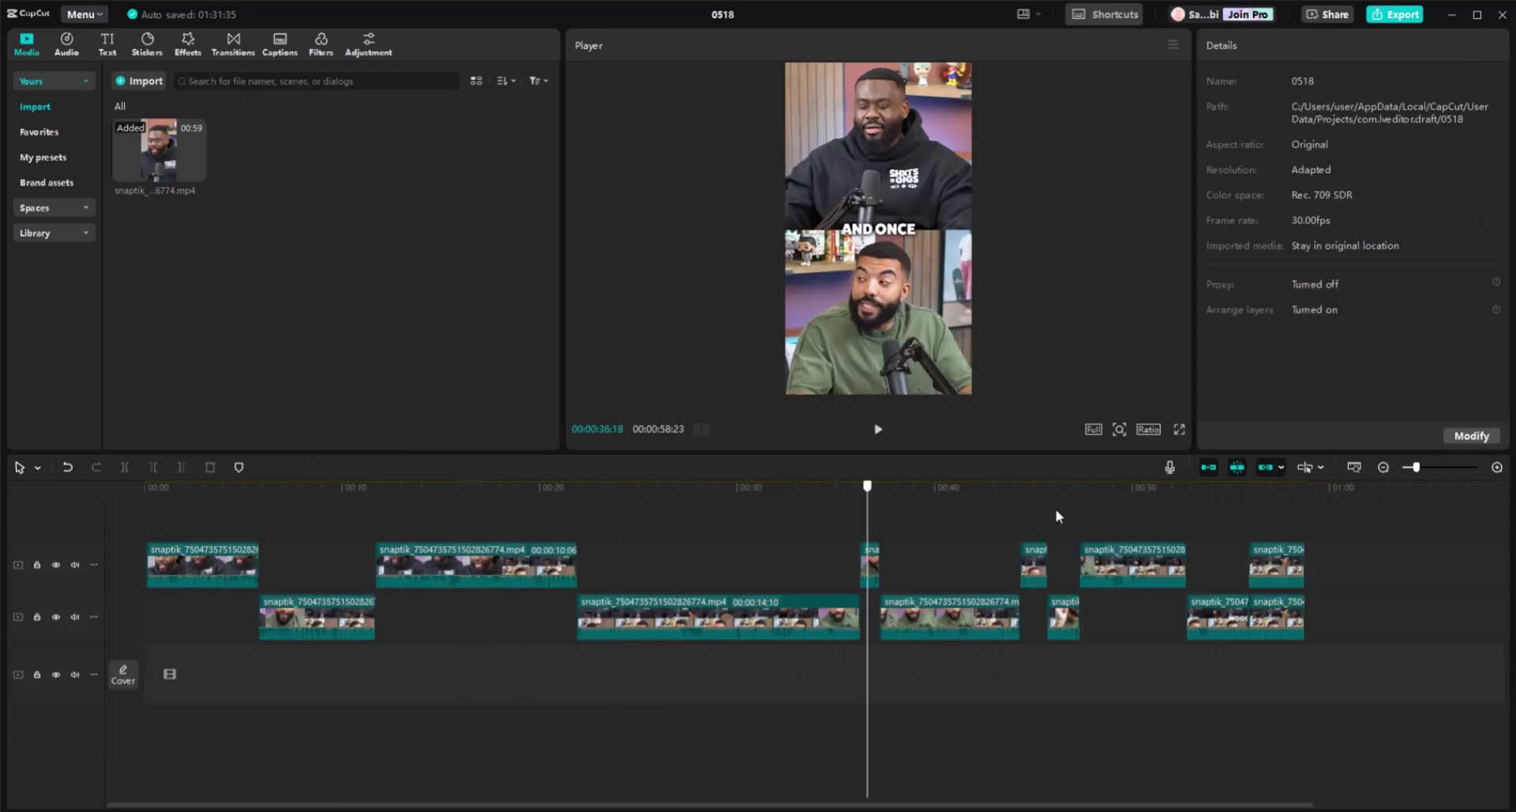
Mute the lower track that holds the green-shirt man's segments
drag(1054, 514, 363, 600)
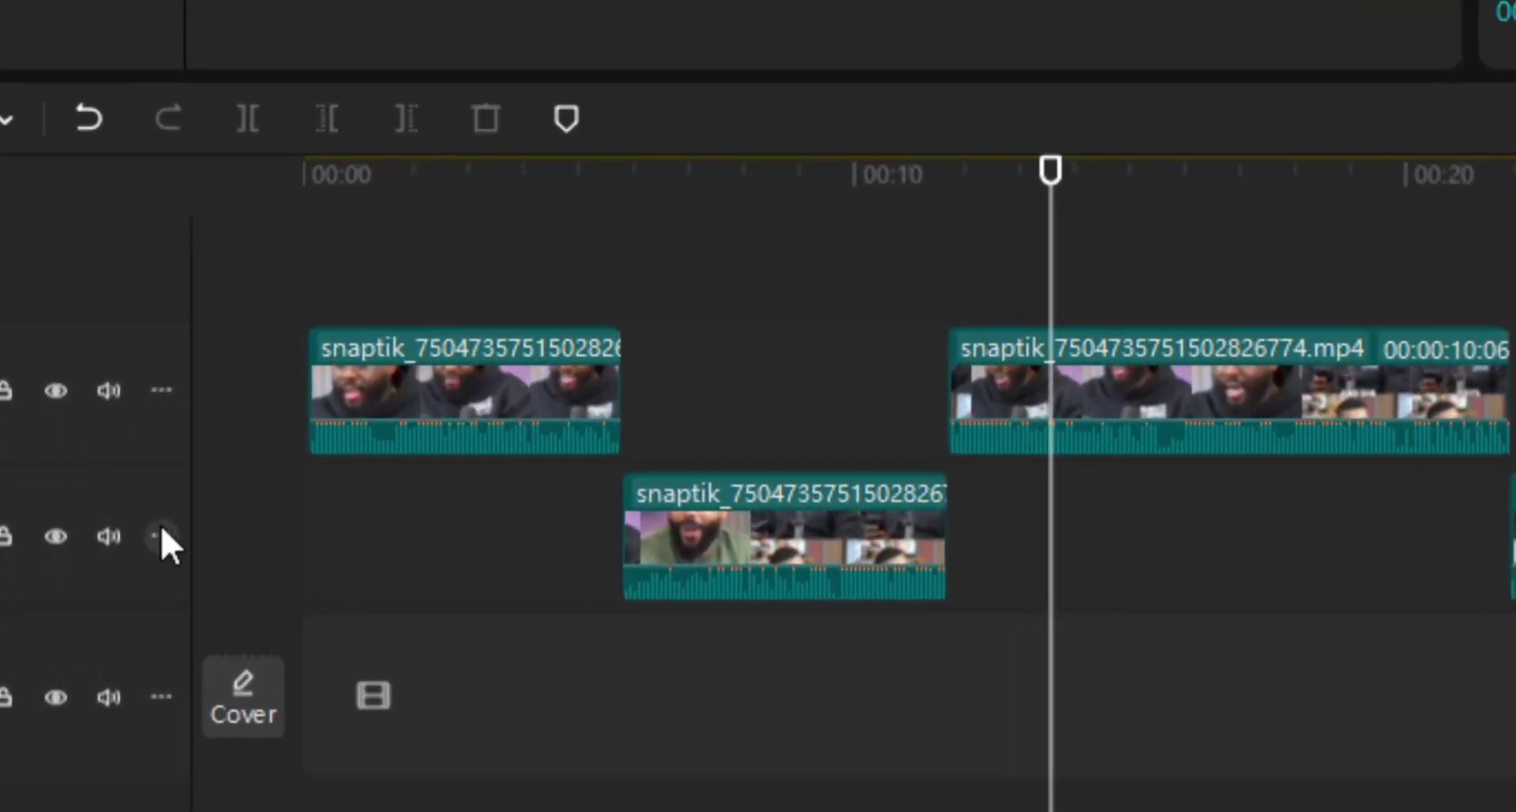
click(771, 189)
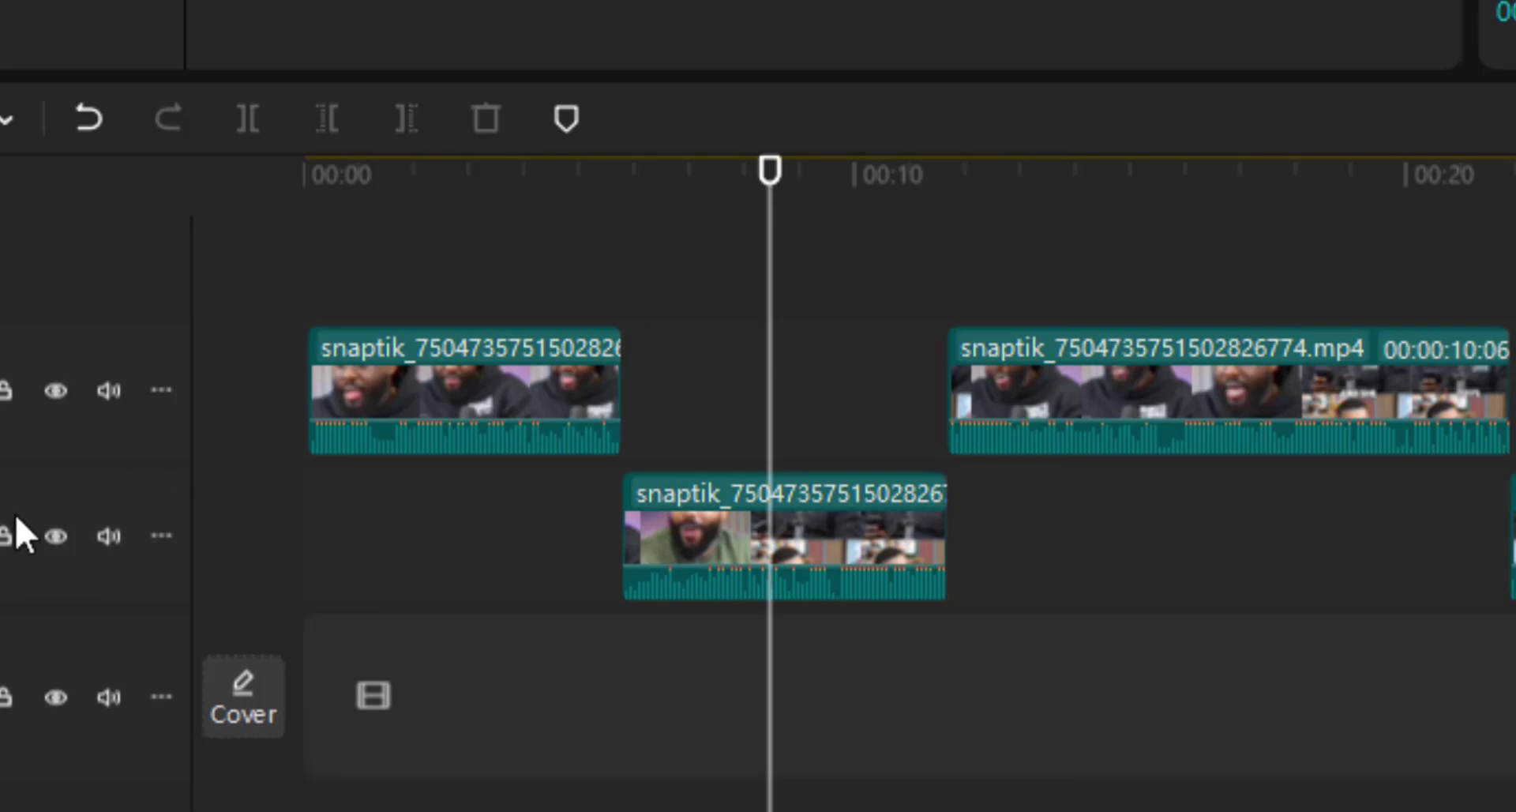
click(109, 536)
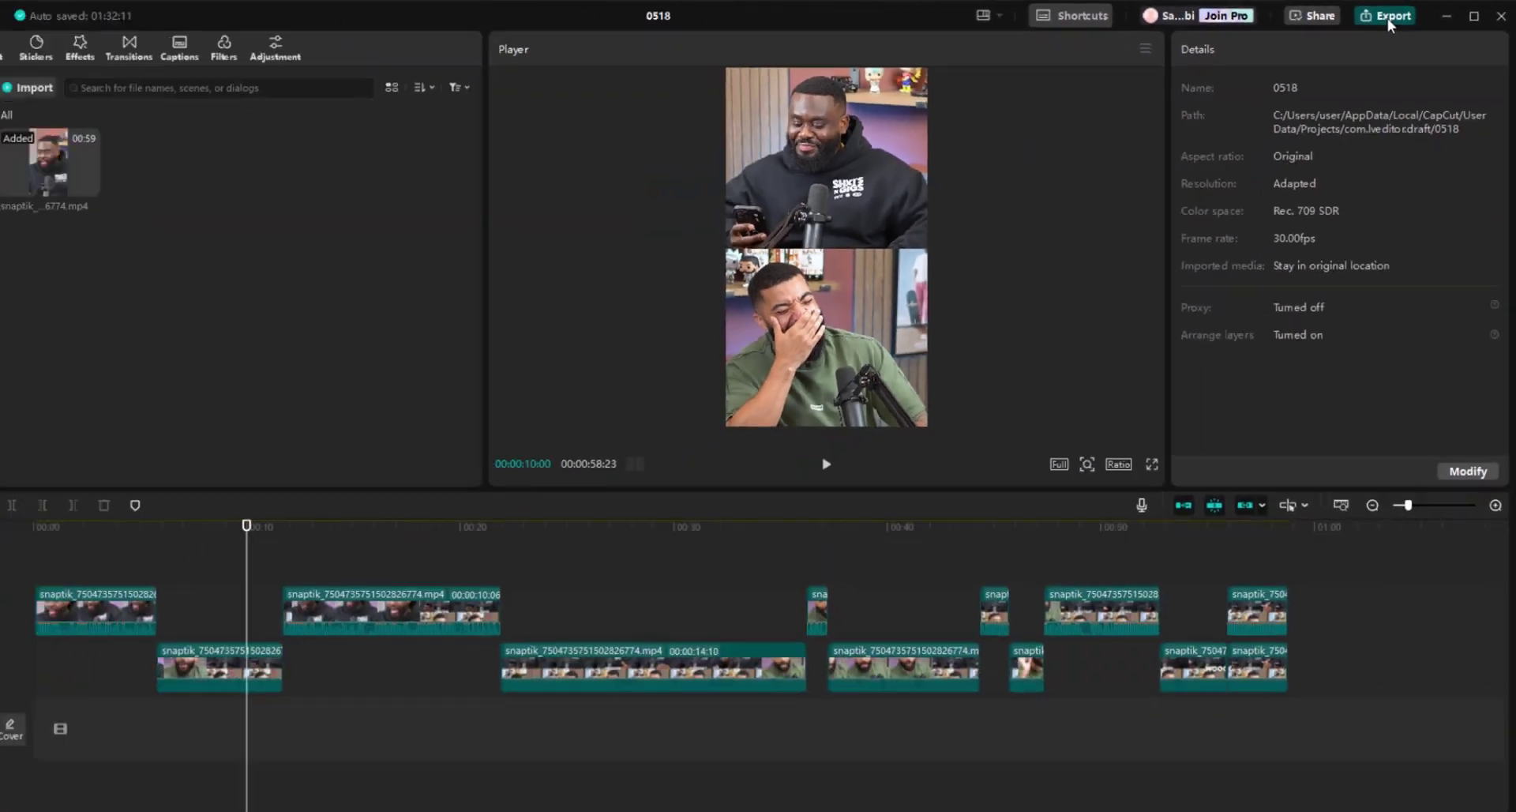
Set up an audio-only export of the project by turning off Video, and cancel the export dialog
click(1116, 47)
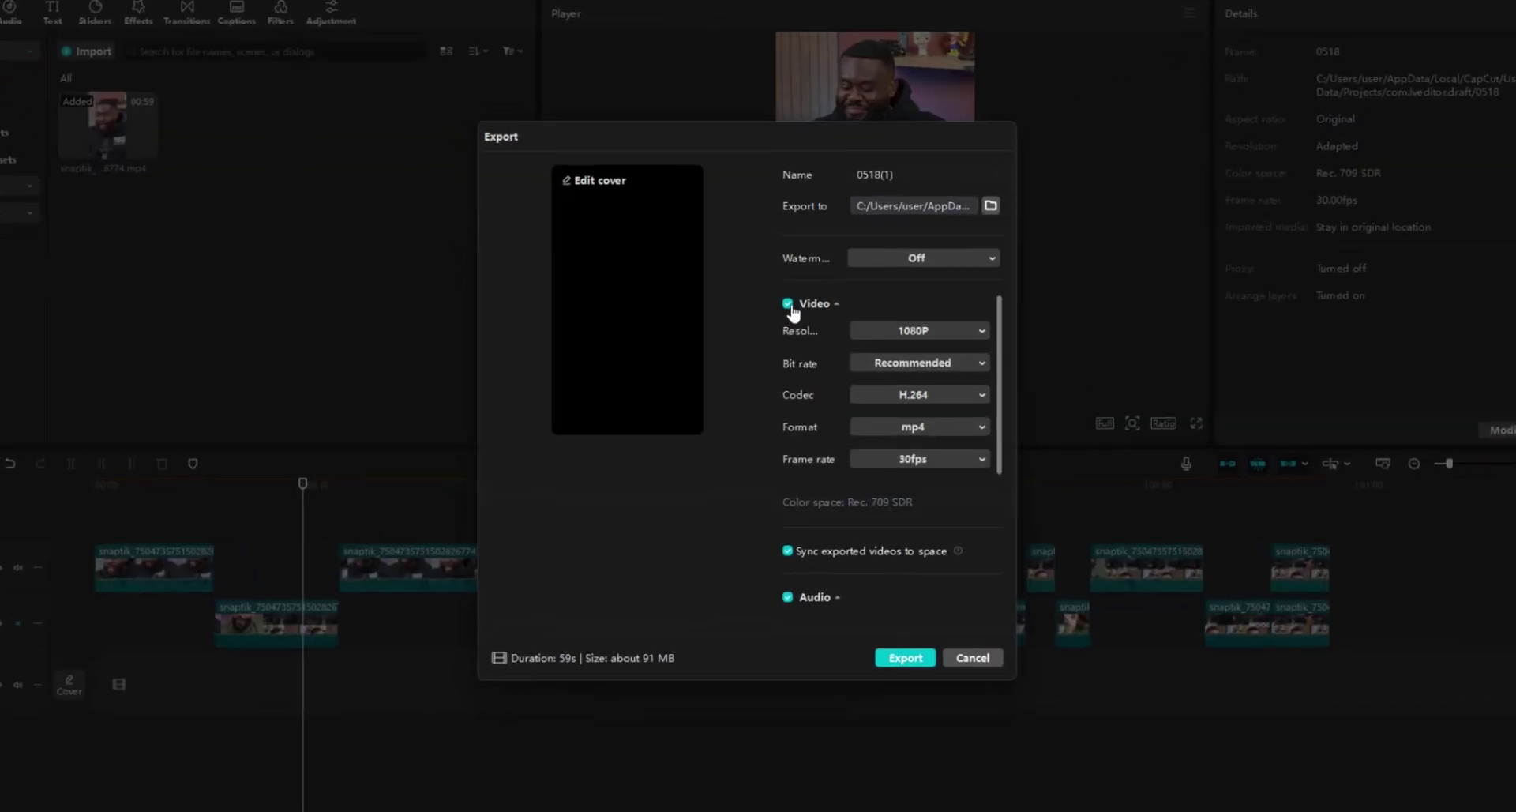
click(787, 304)
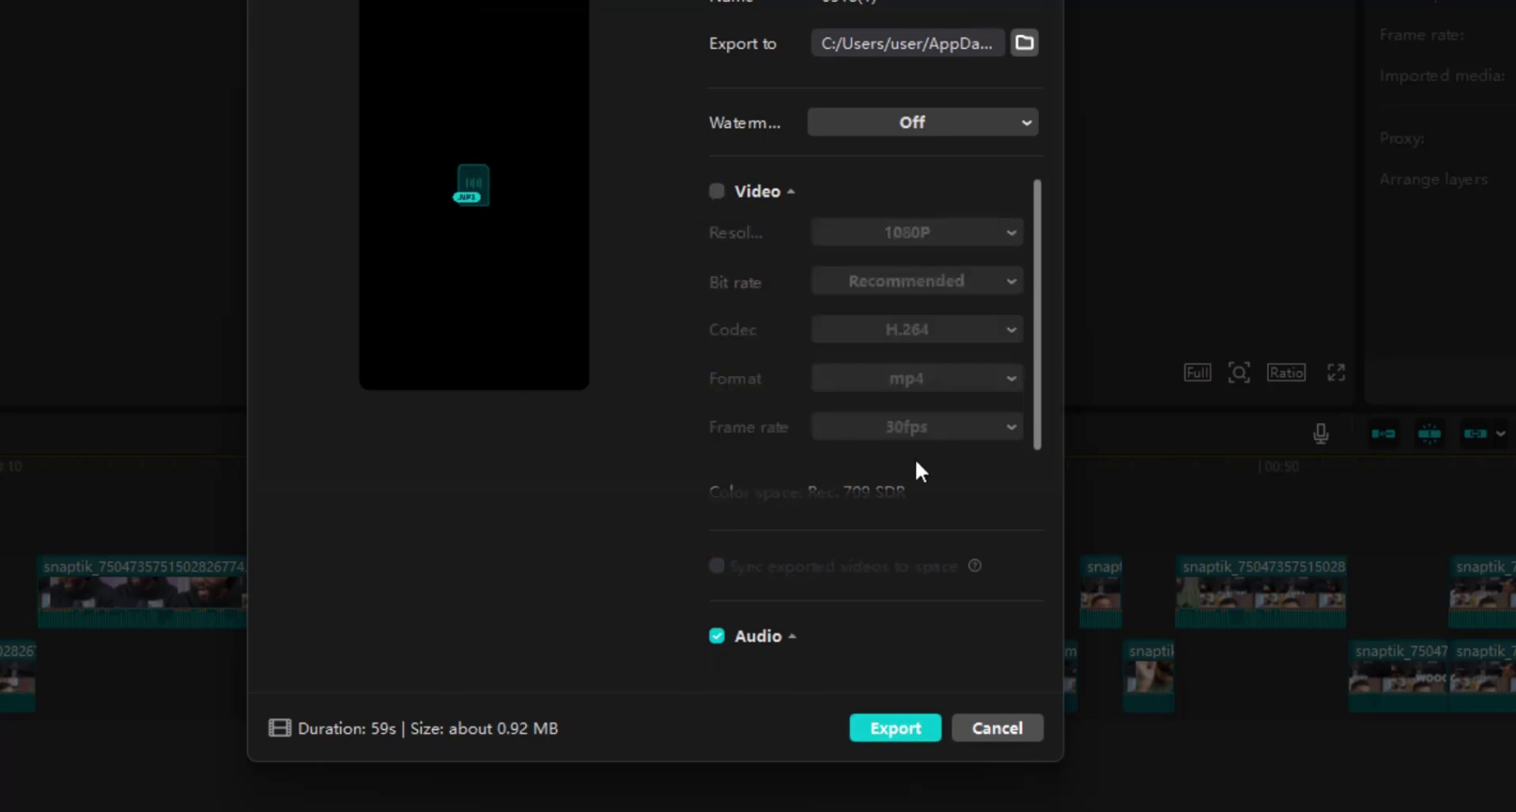
click(997, 727)
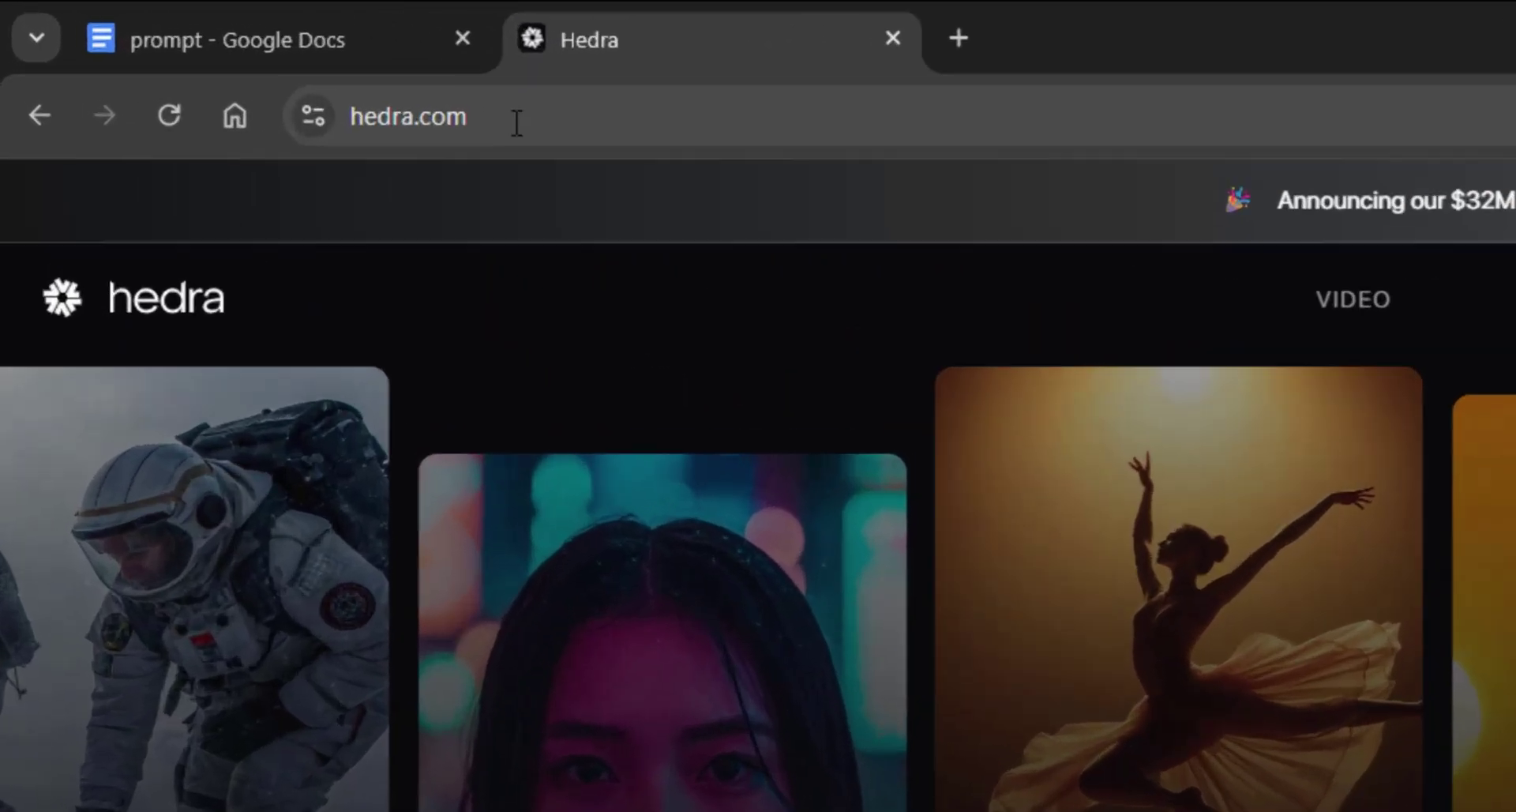
Switch to Hedra (hedra.com), consent to the data terms and upload the laughing baby image in the black hoodie as the start frame
drag(231, 57, 207, 57)
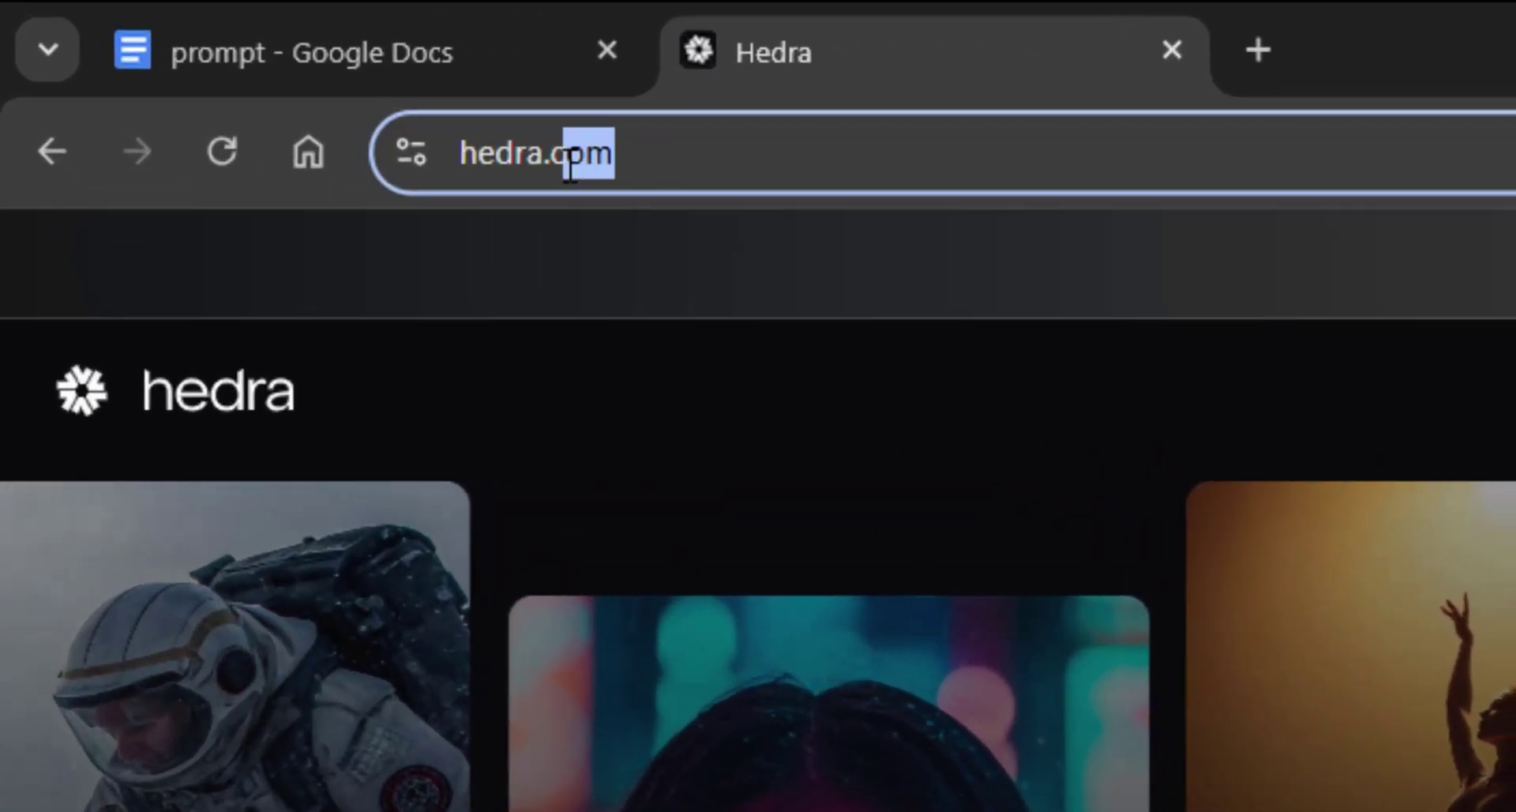
drag(570, 165, 460, 154)
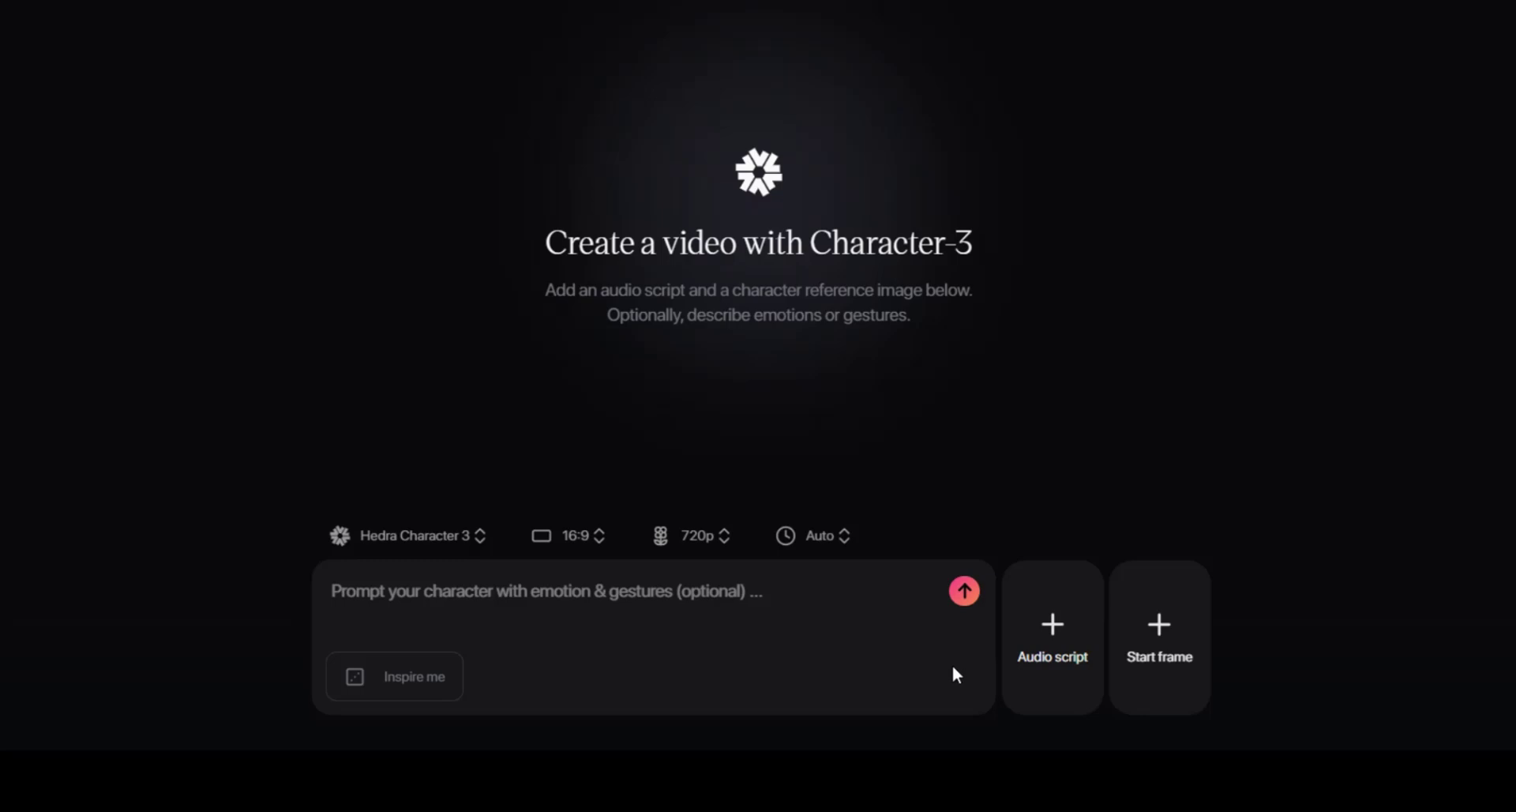
click(1160, 641)
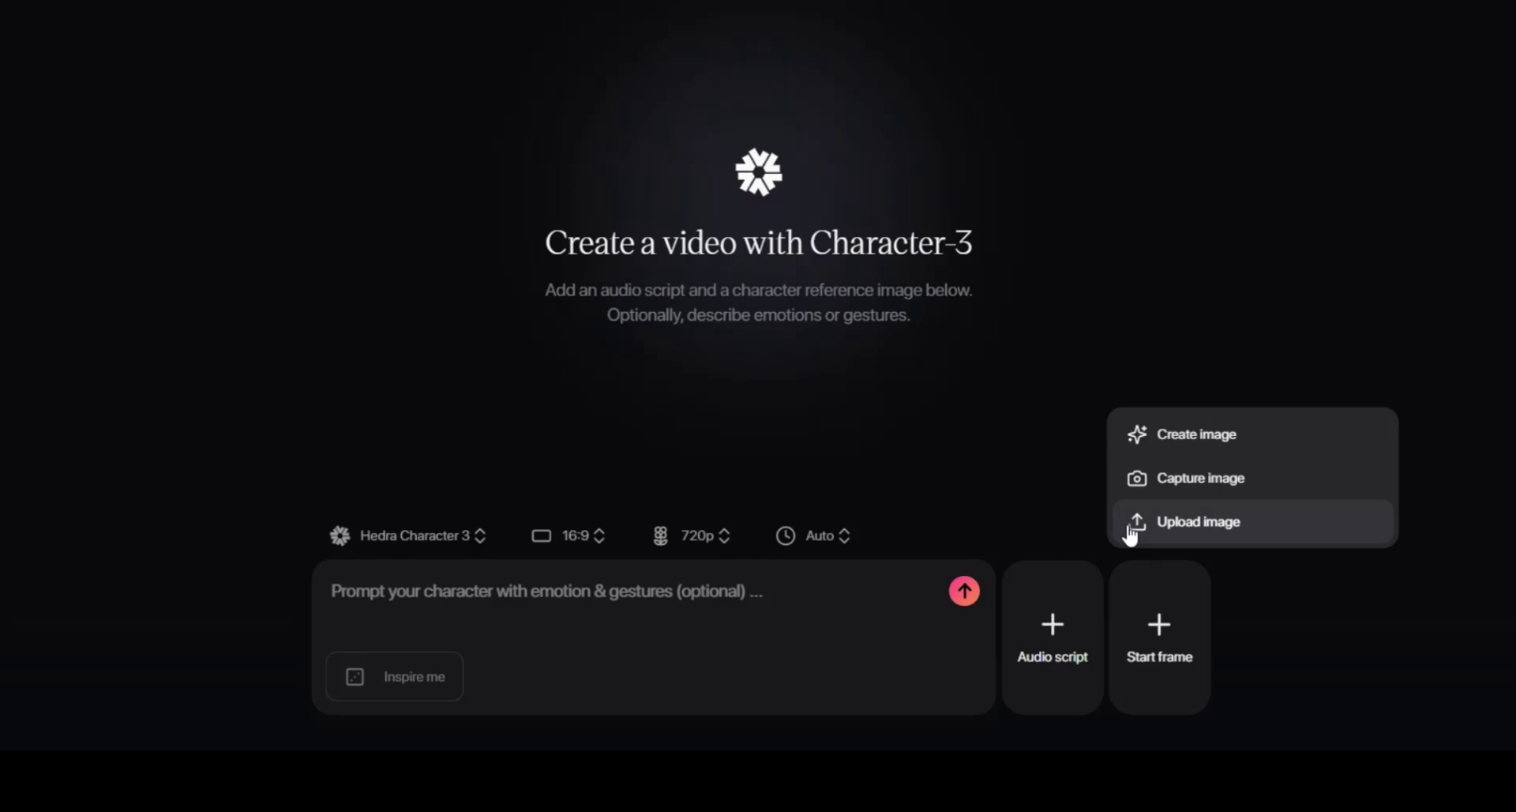
click(1186, 527)
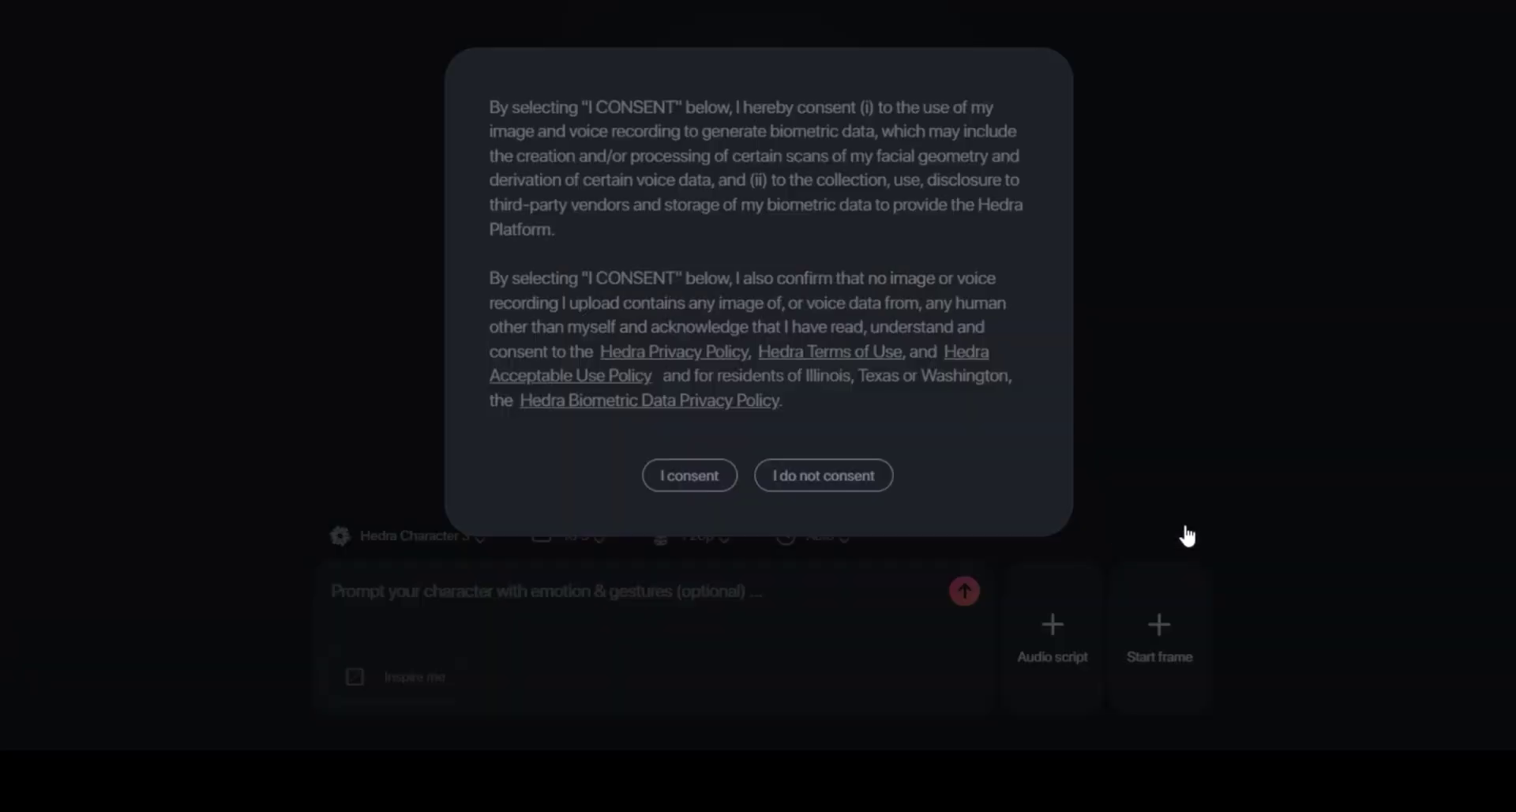
click(681, 476)
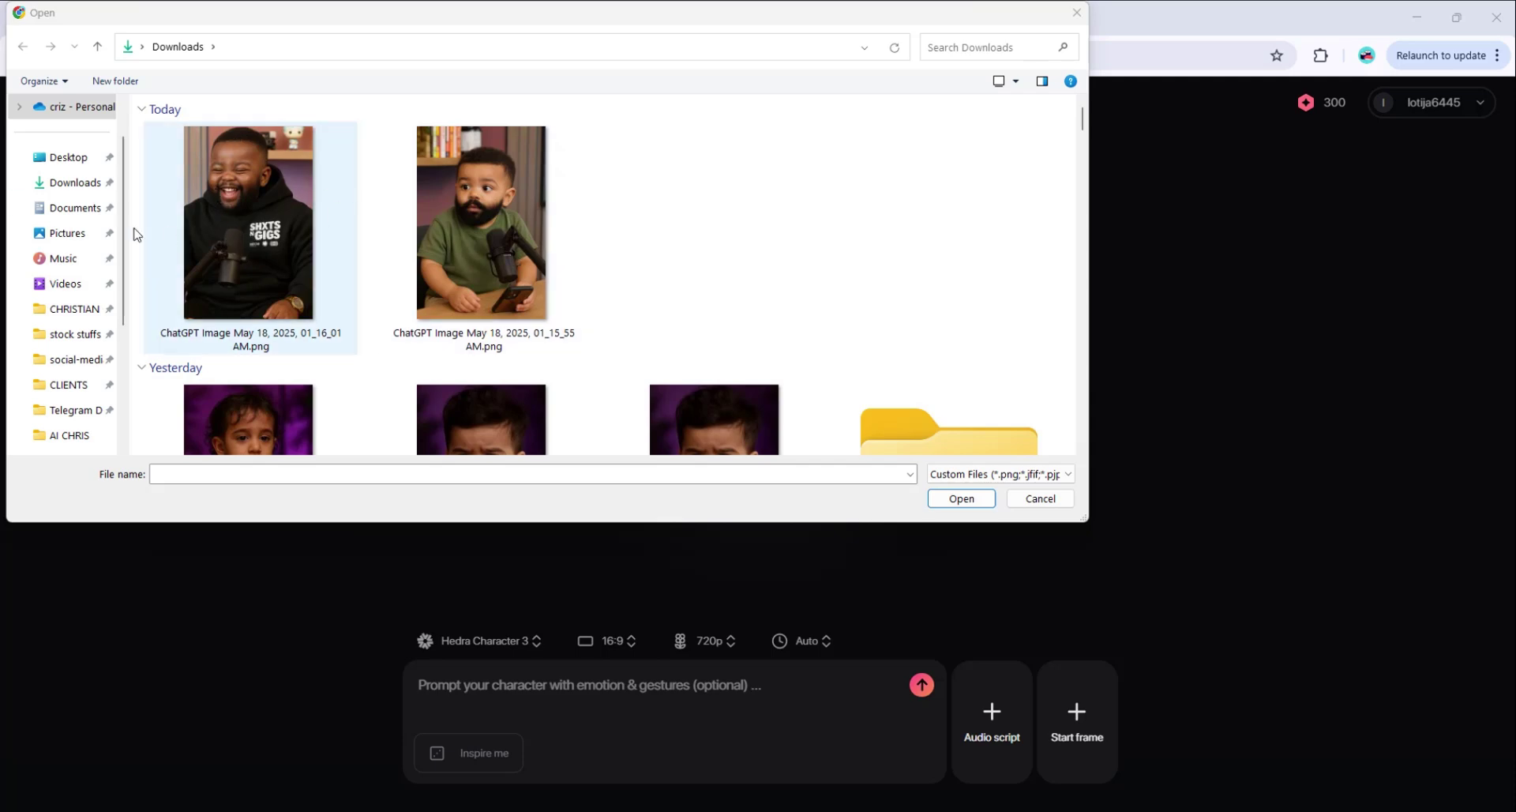
double_click(267, 236)
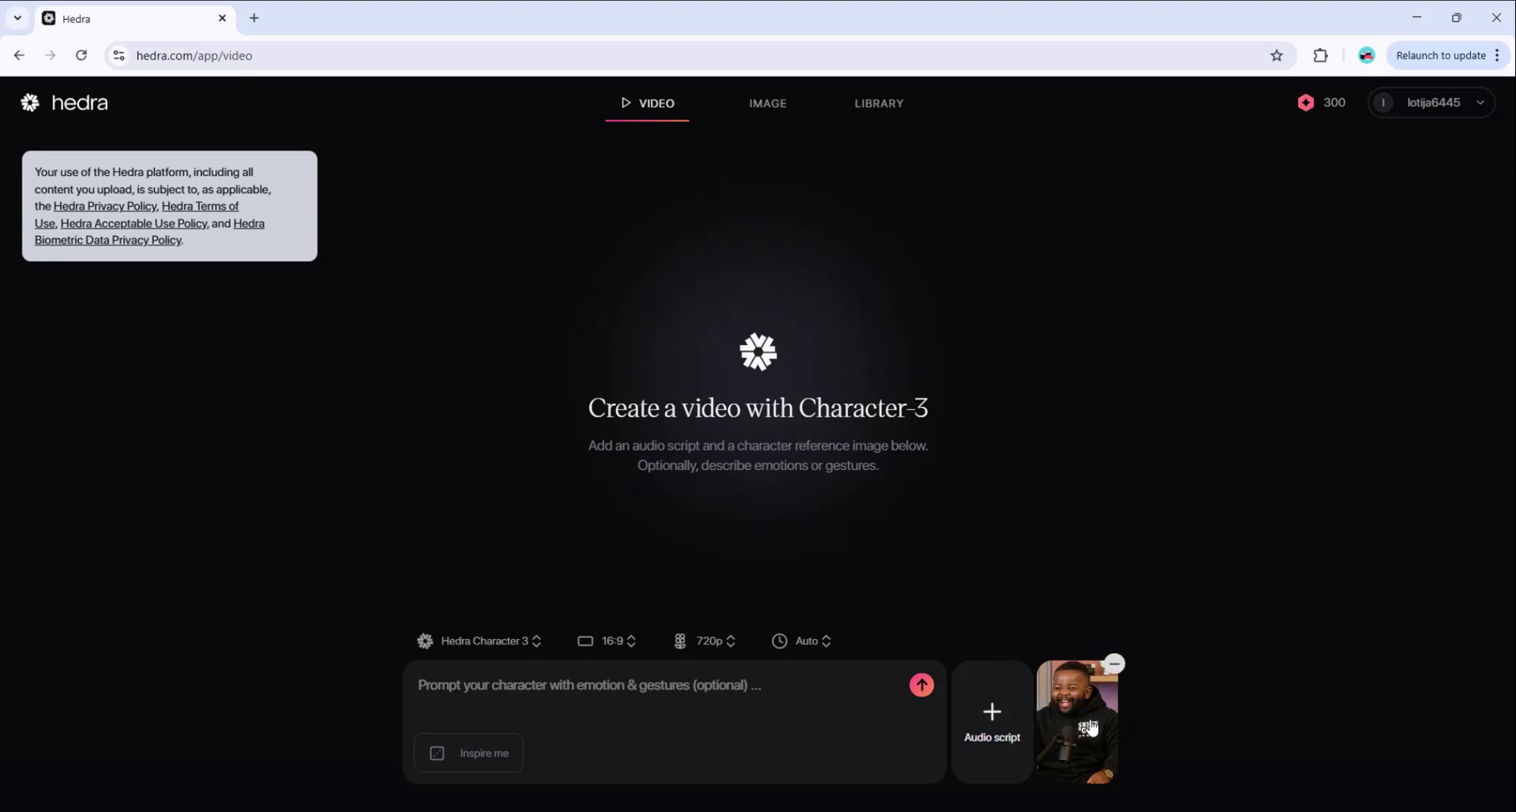
Upload the black-hoodie speaker's audio file as the video's audio script
click(986, 722)
click(1051, 631)
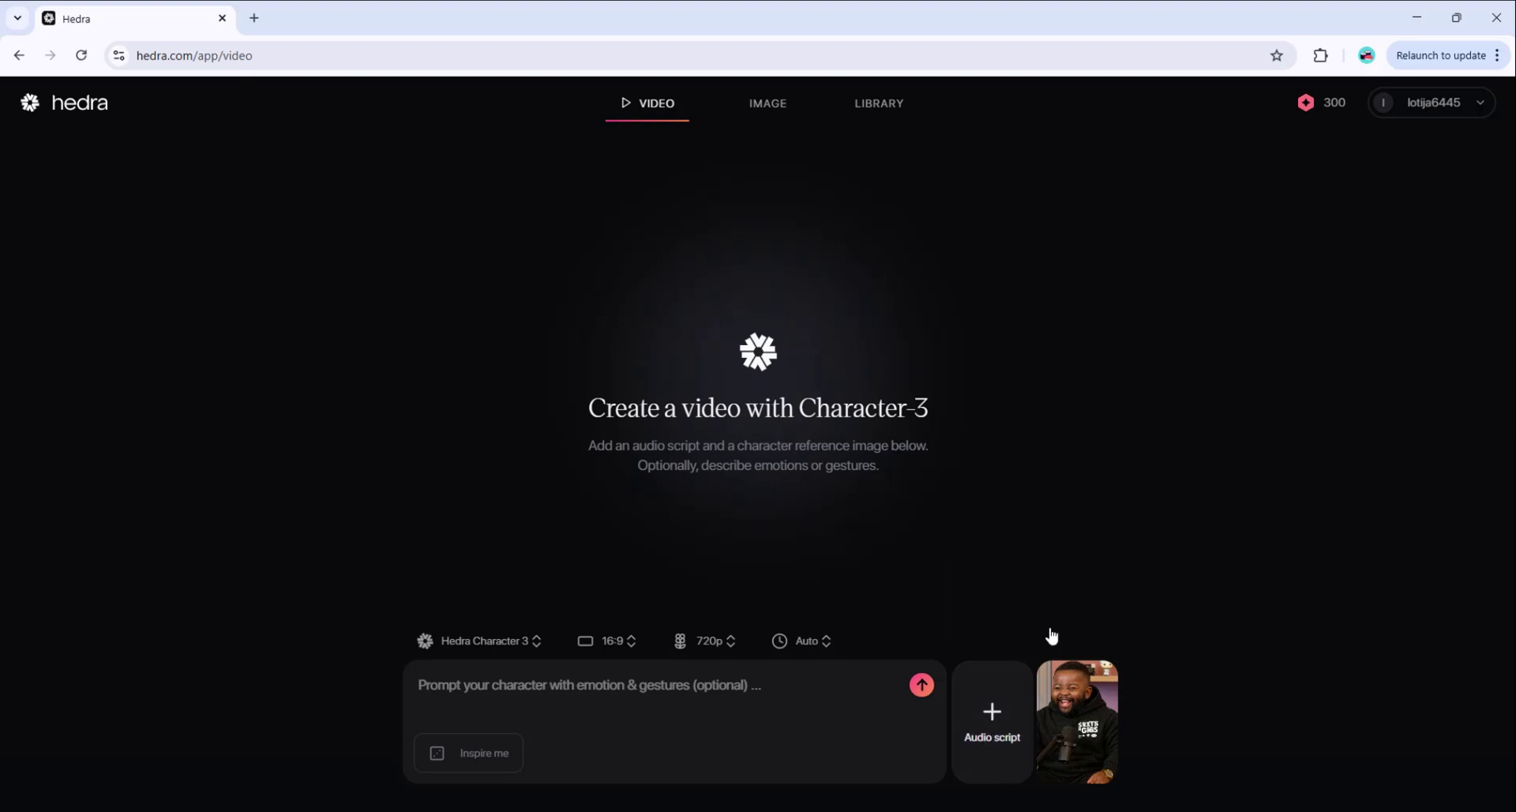
click(500, 257)
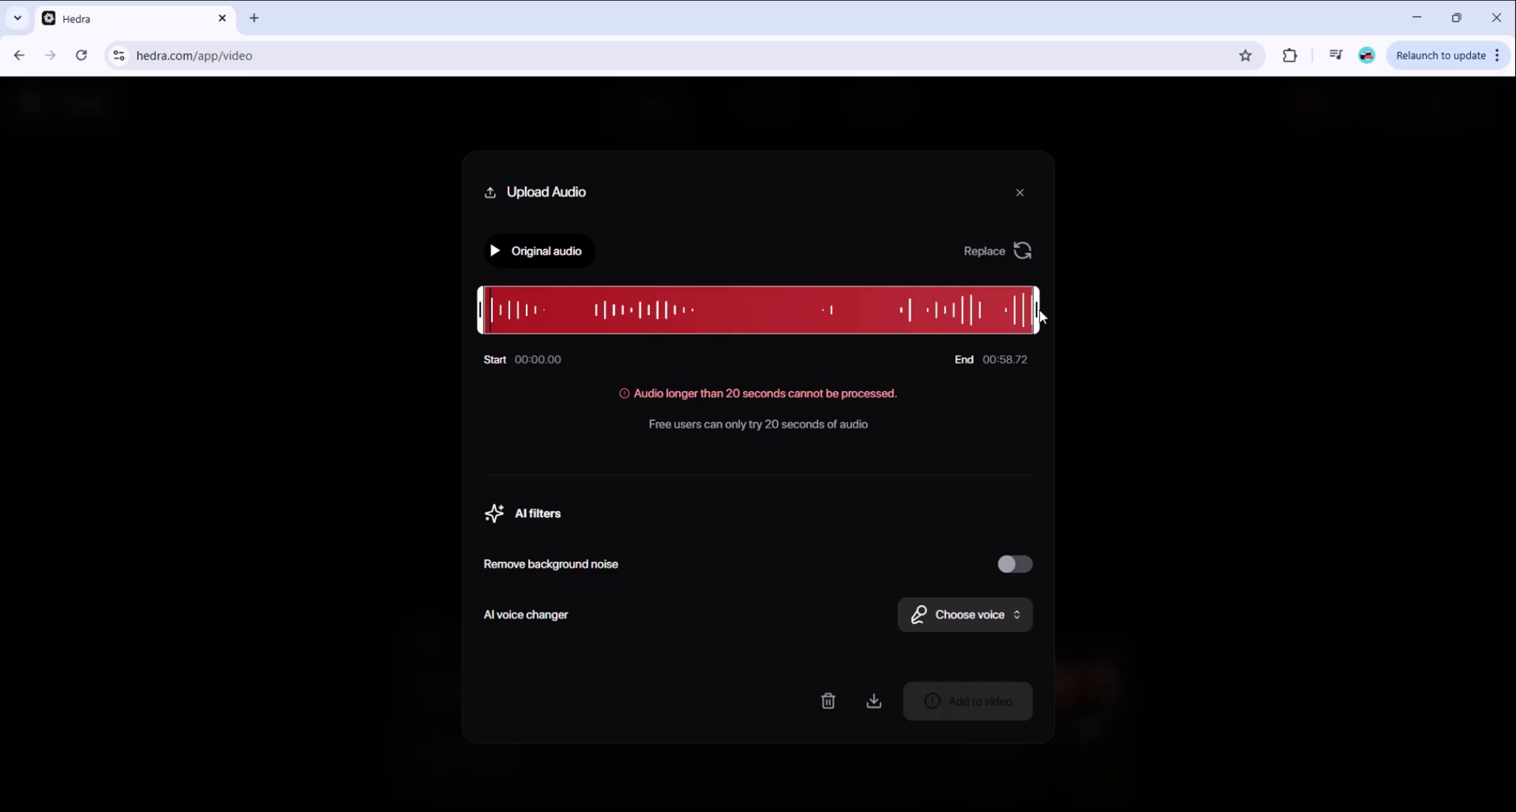
Trim the uploaded audio to its first 20 seconds, ending at 00:19.96, and add it to the video
drag(1023, 310, 663, 322)
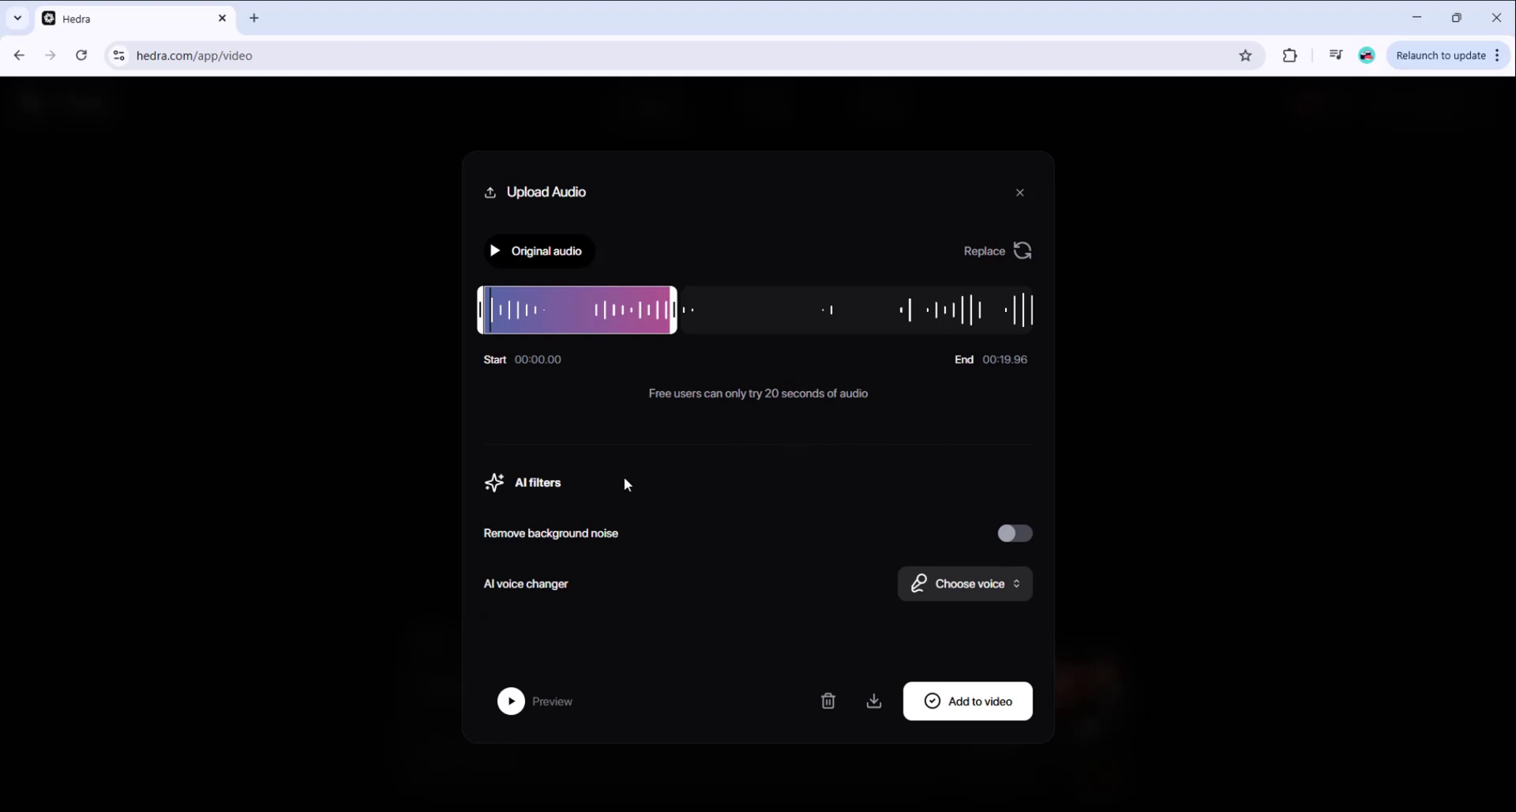
click(934, 696)
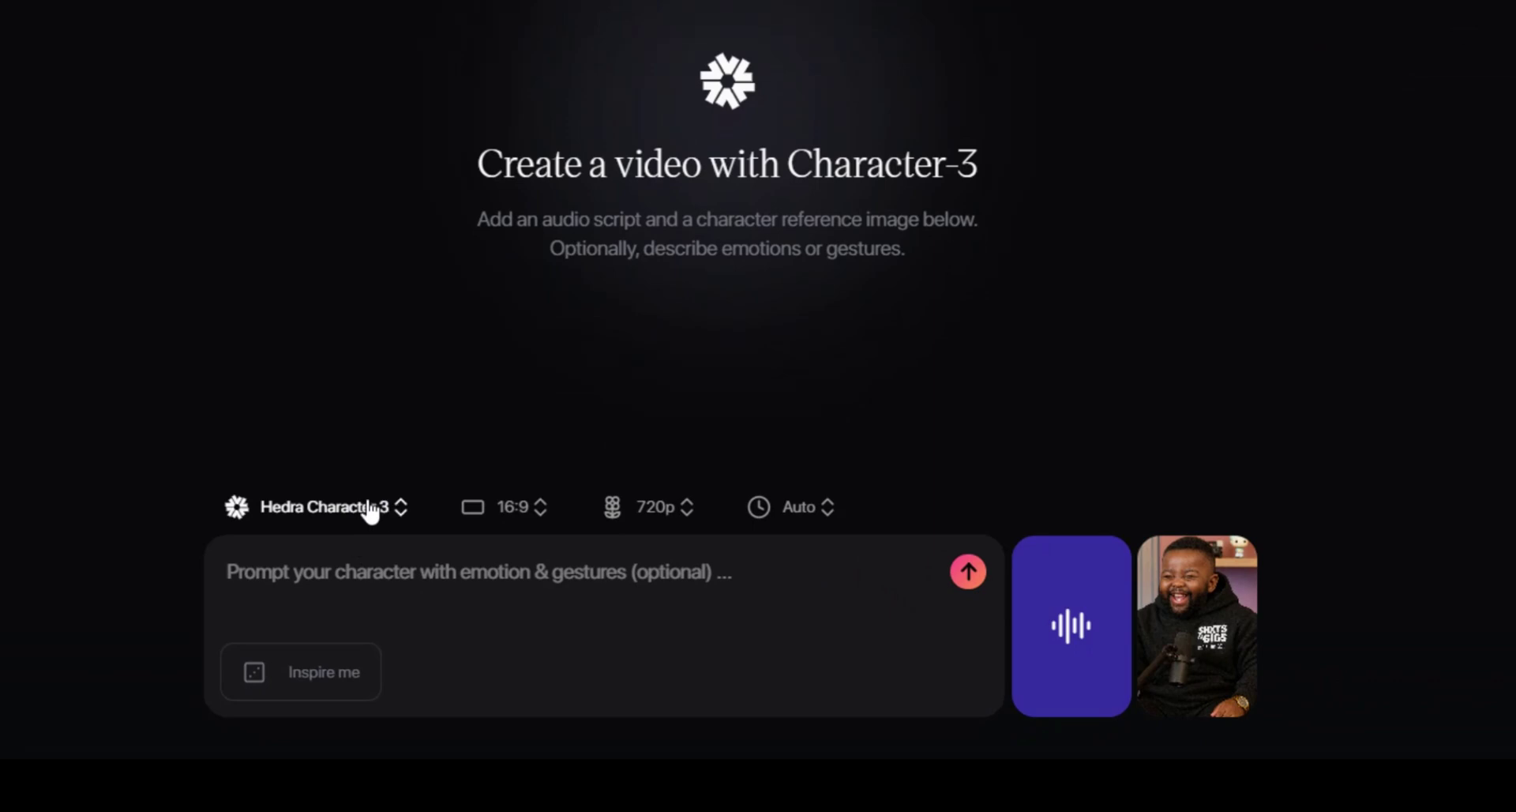
Configure the video with the Hedra Character 3 model, a 9:16 aspect ratio and 720p resolution
click(371, 507)
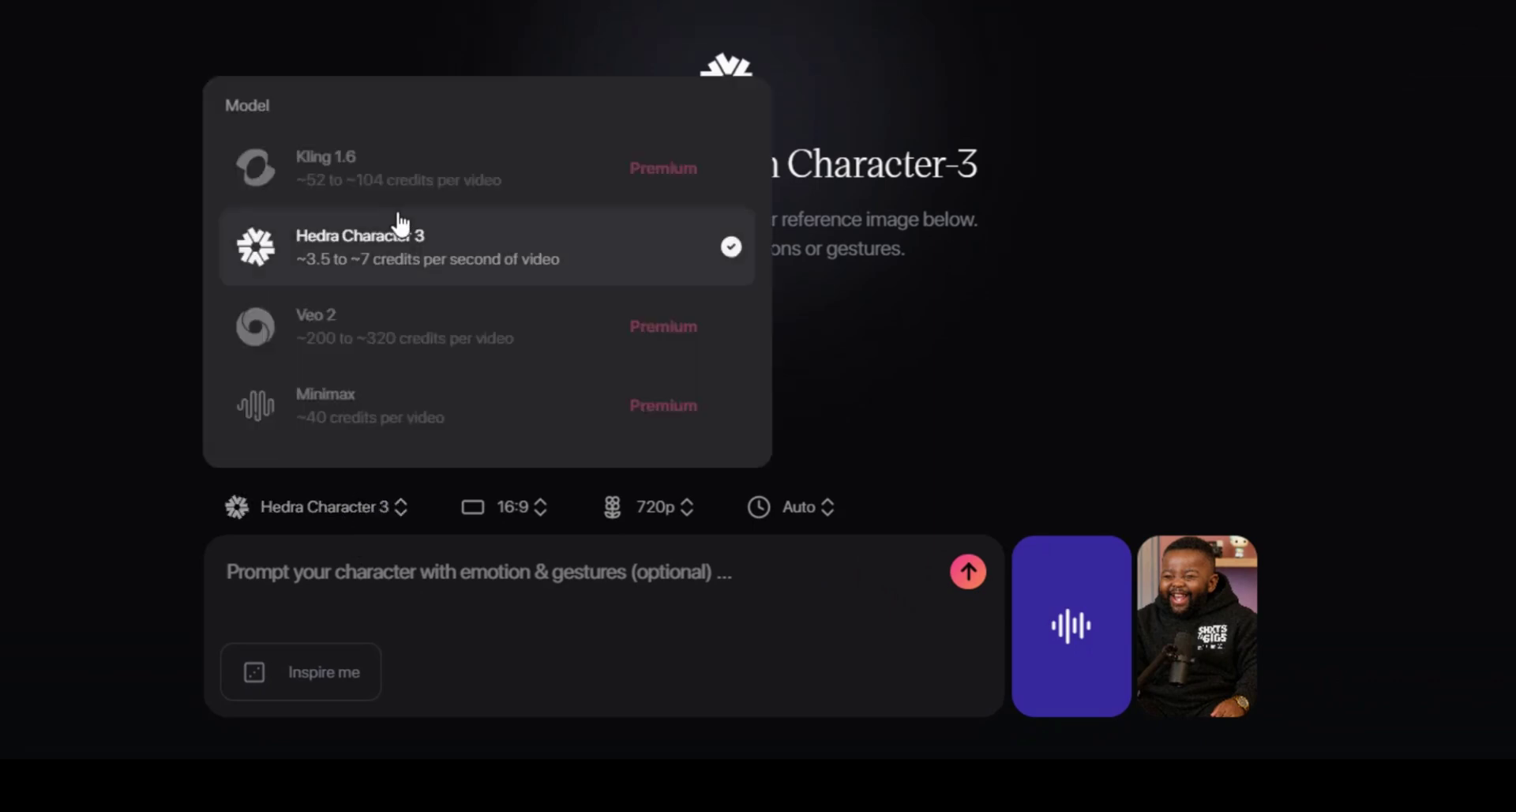
click(818, 320)
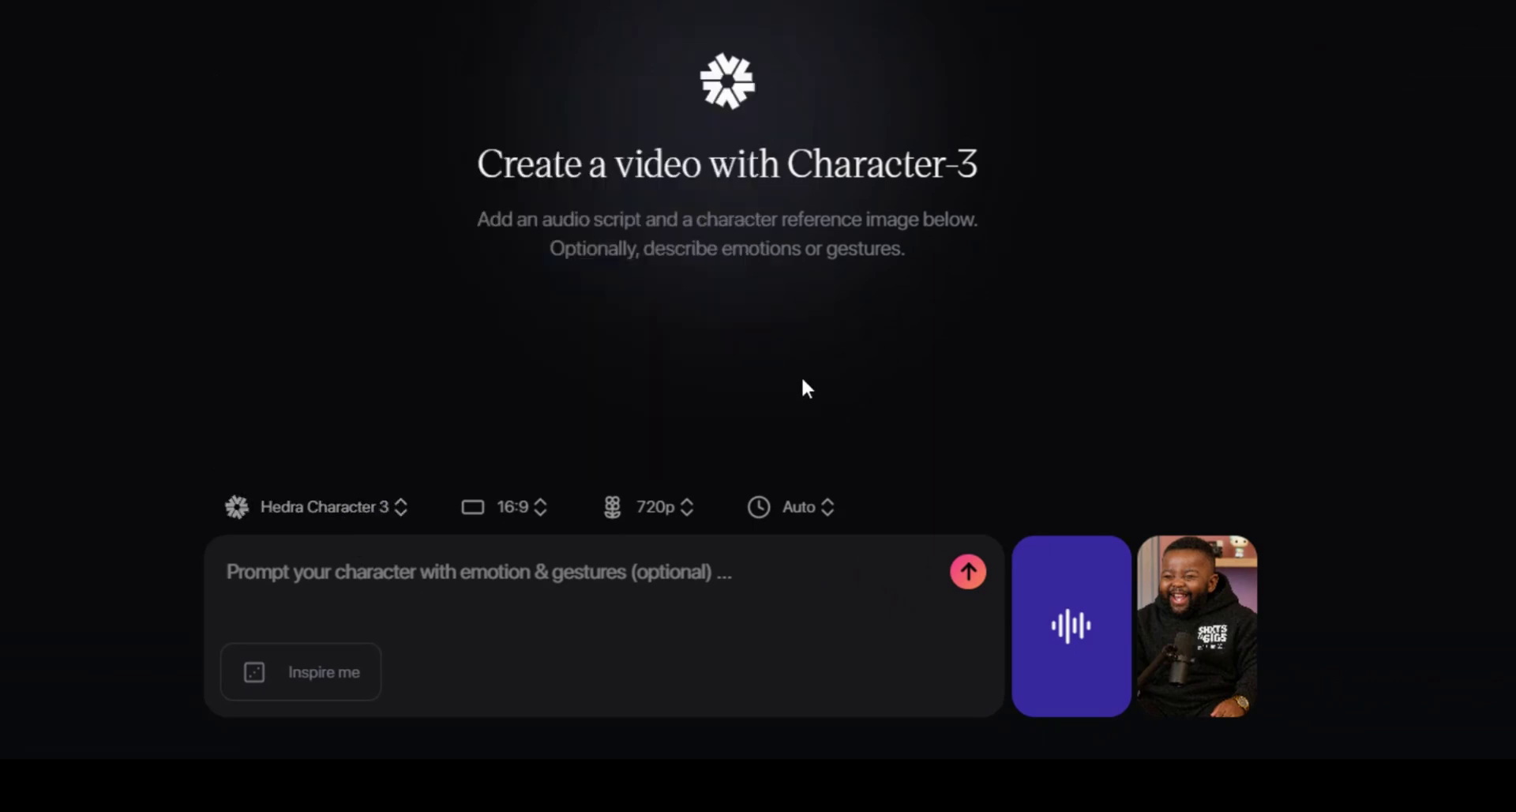
click(531, 521)
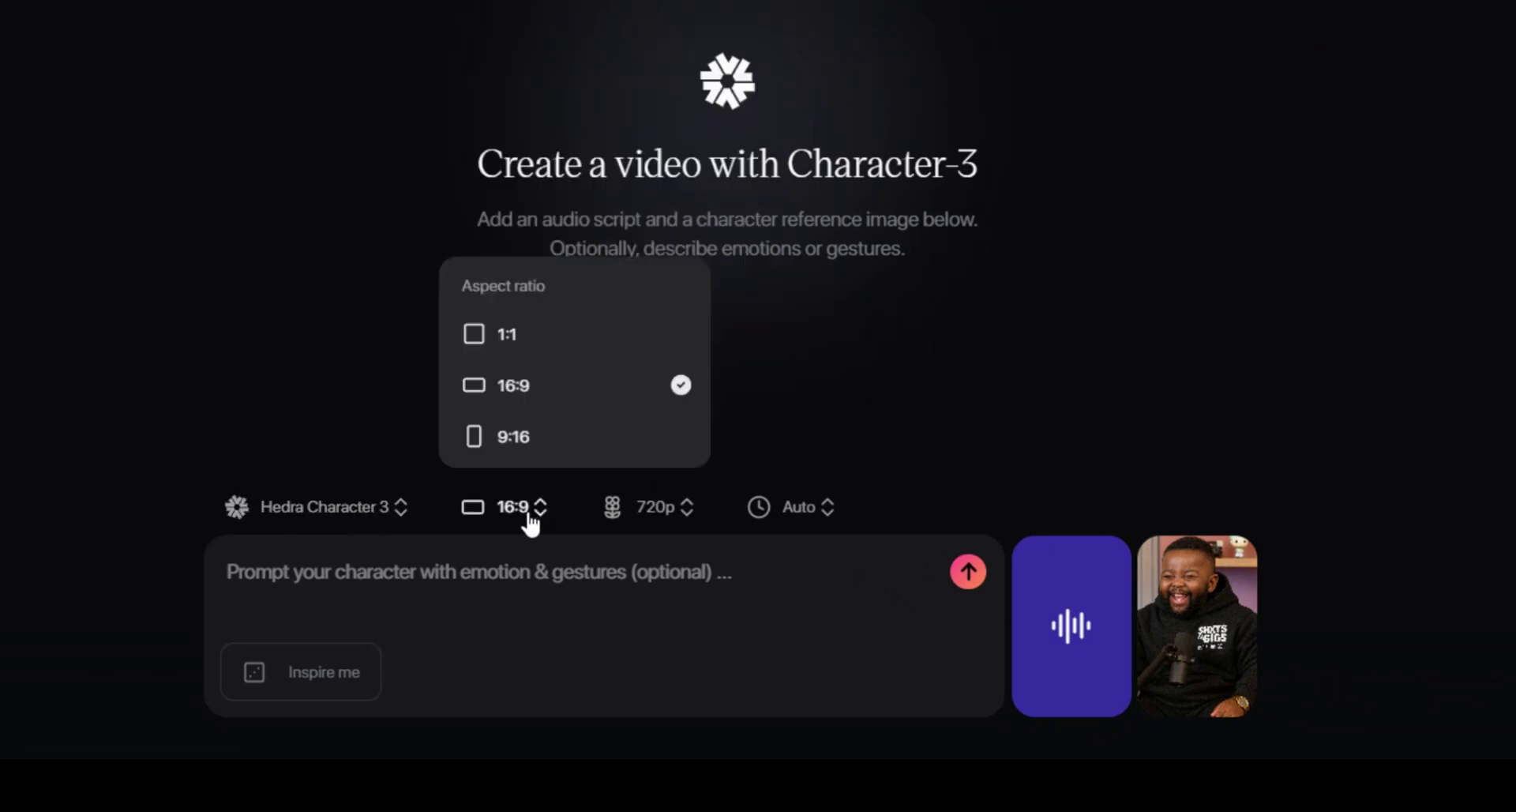
click(541, 447)
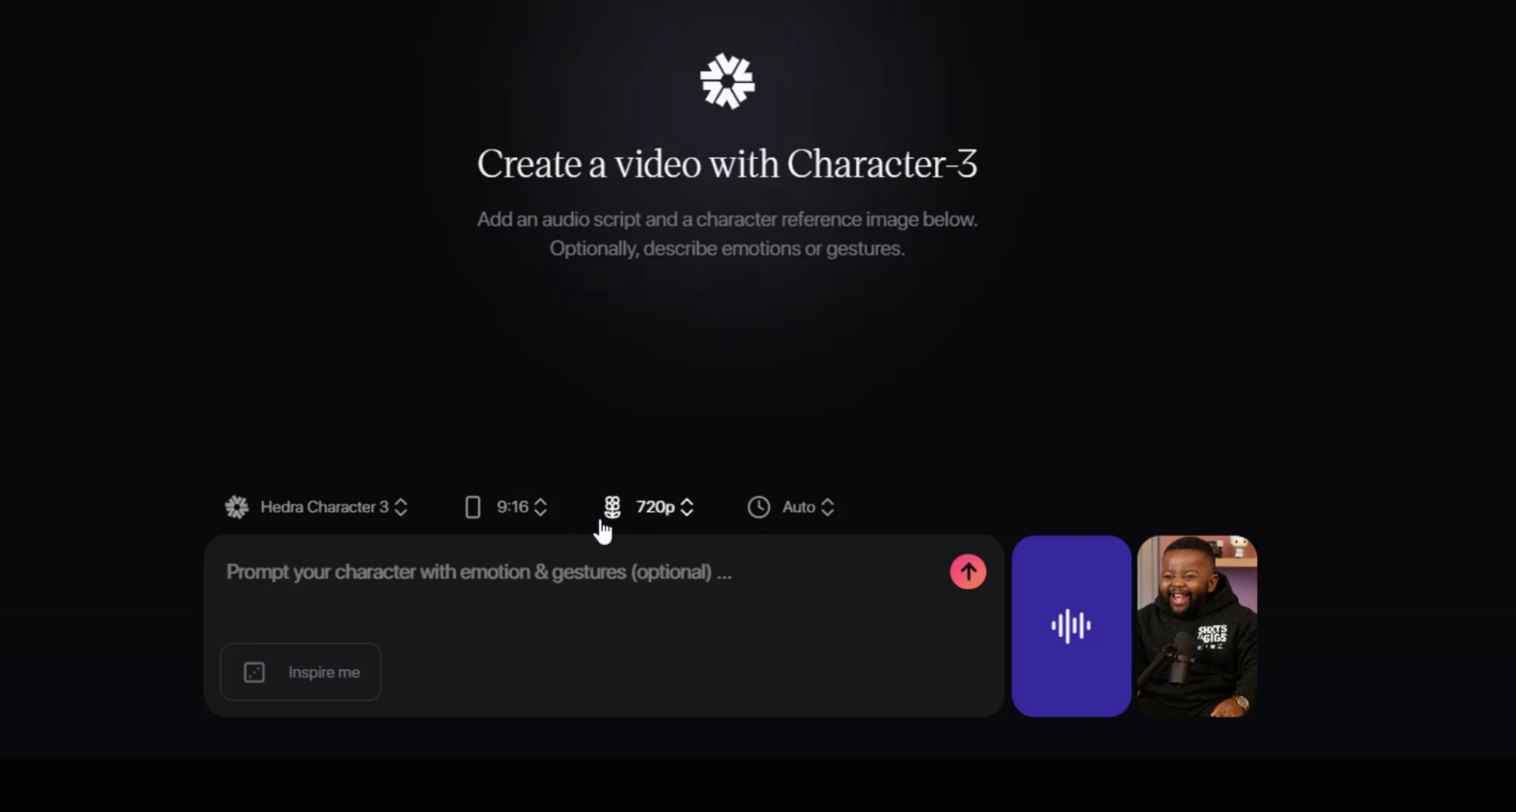
click(661, 517)
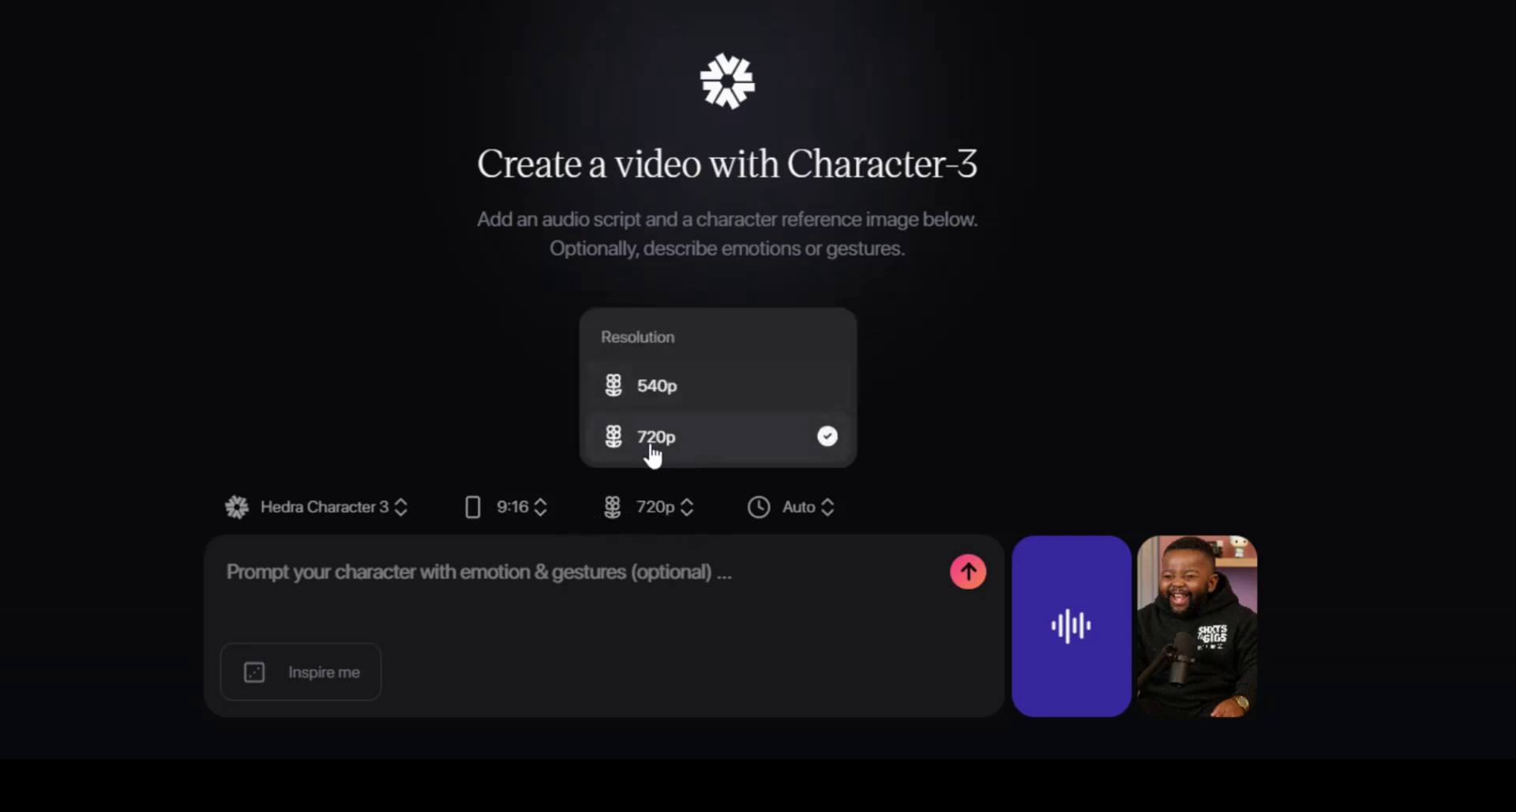
click(817, 567)
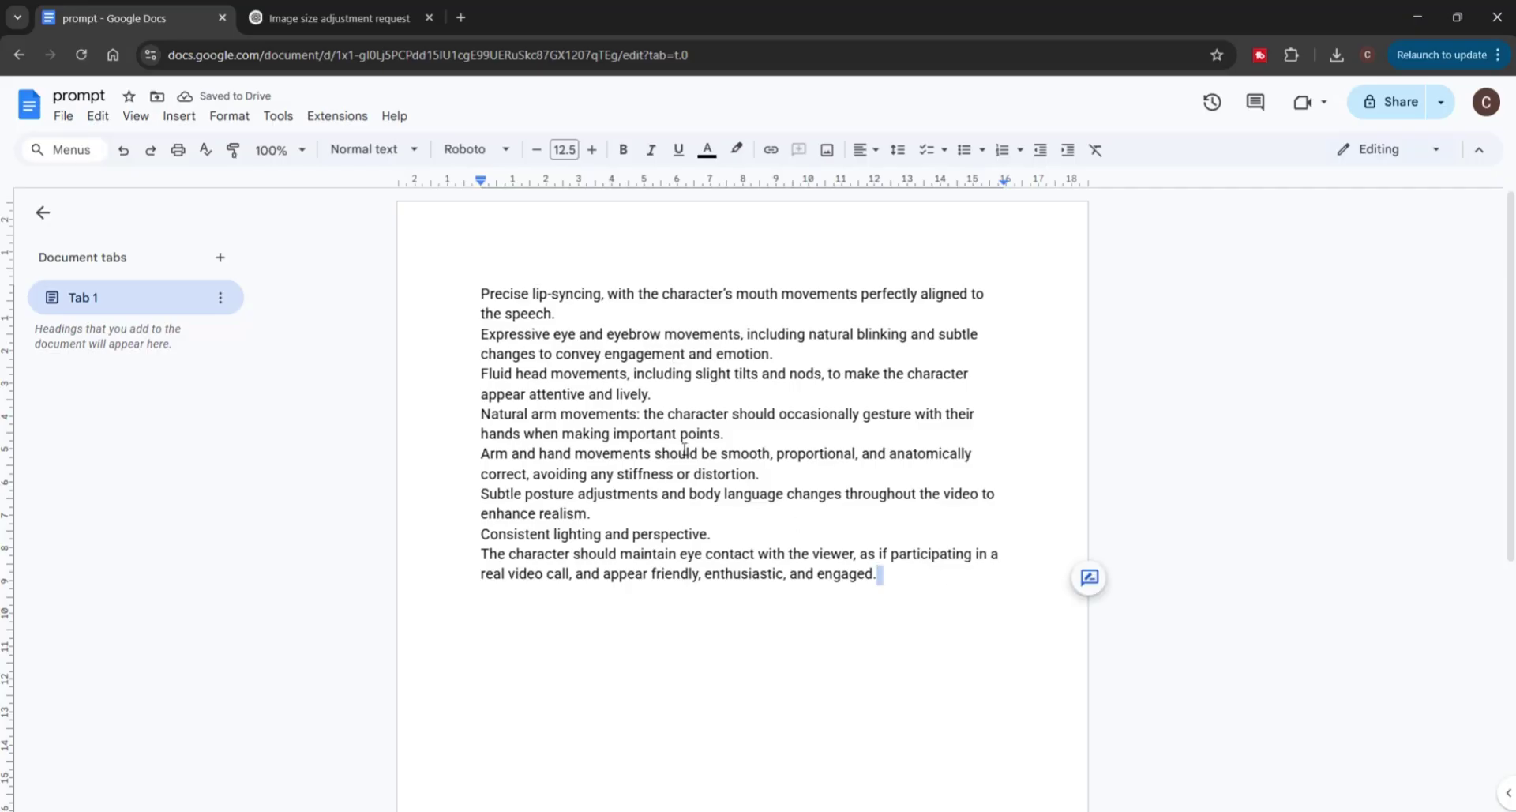
Copy the whole lip-sync and gesture prompt from the Google Docs document "prompt" and paste it as the character prompt in Hedra
drag(877, 574, 479, 297)
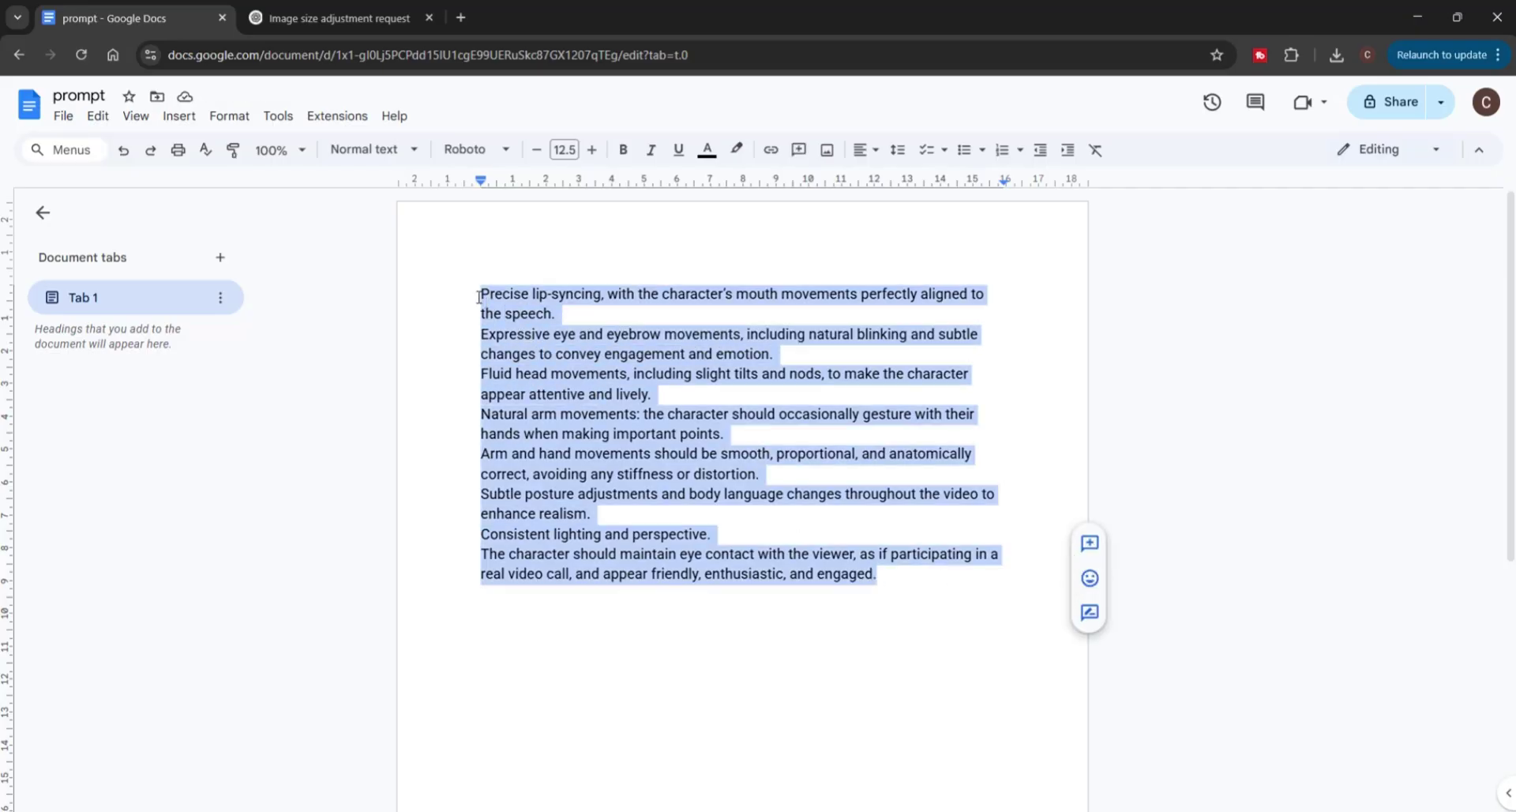
right_click(586, 359)
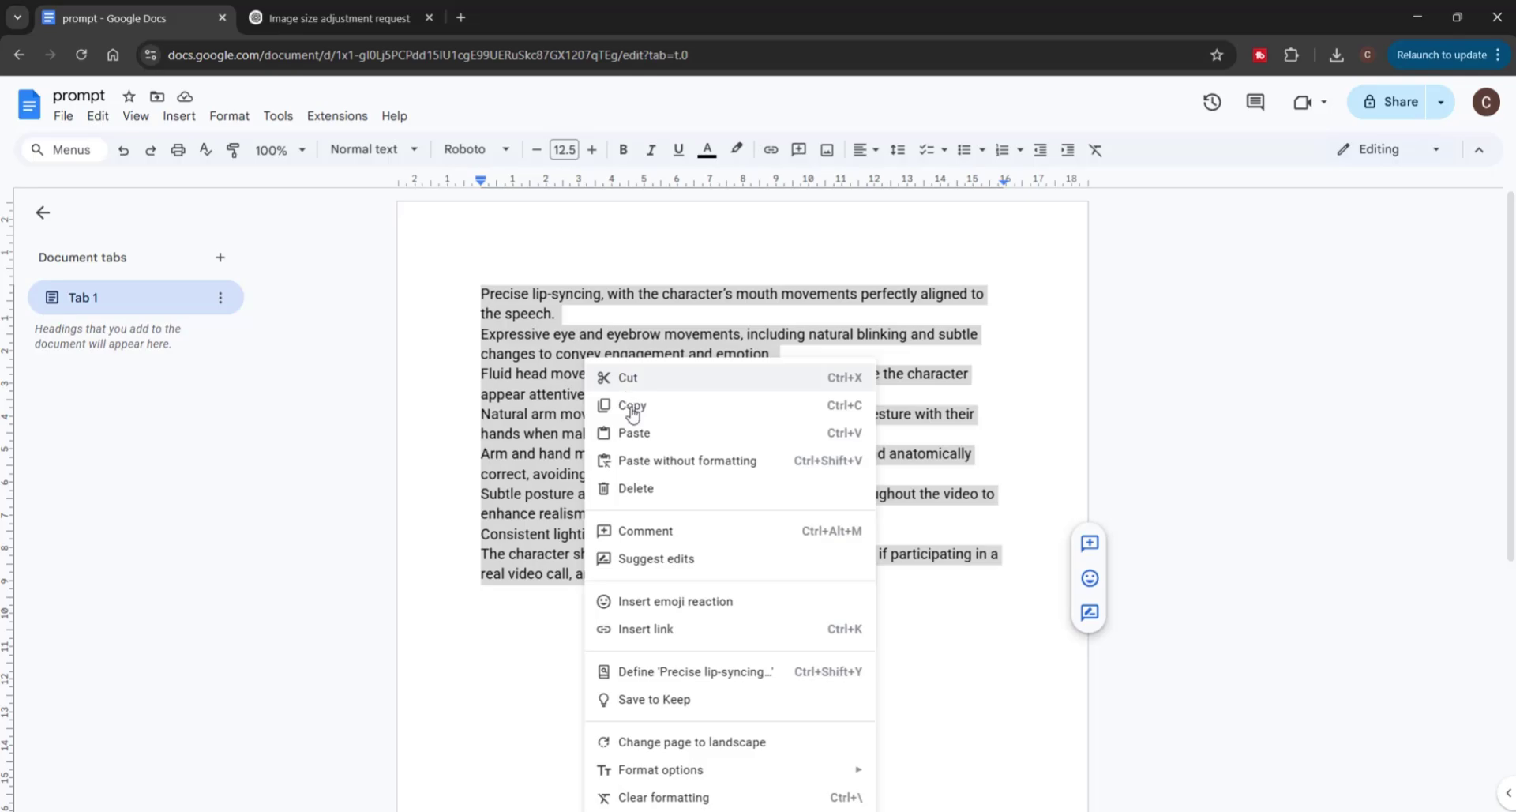
click(629, 404)
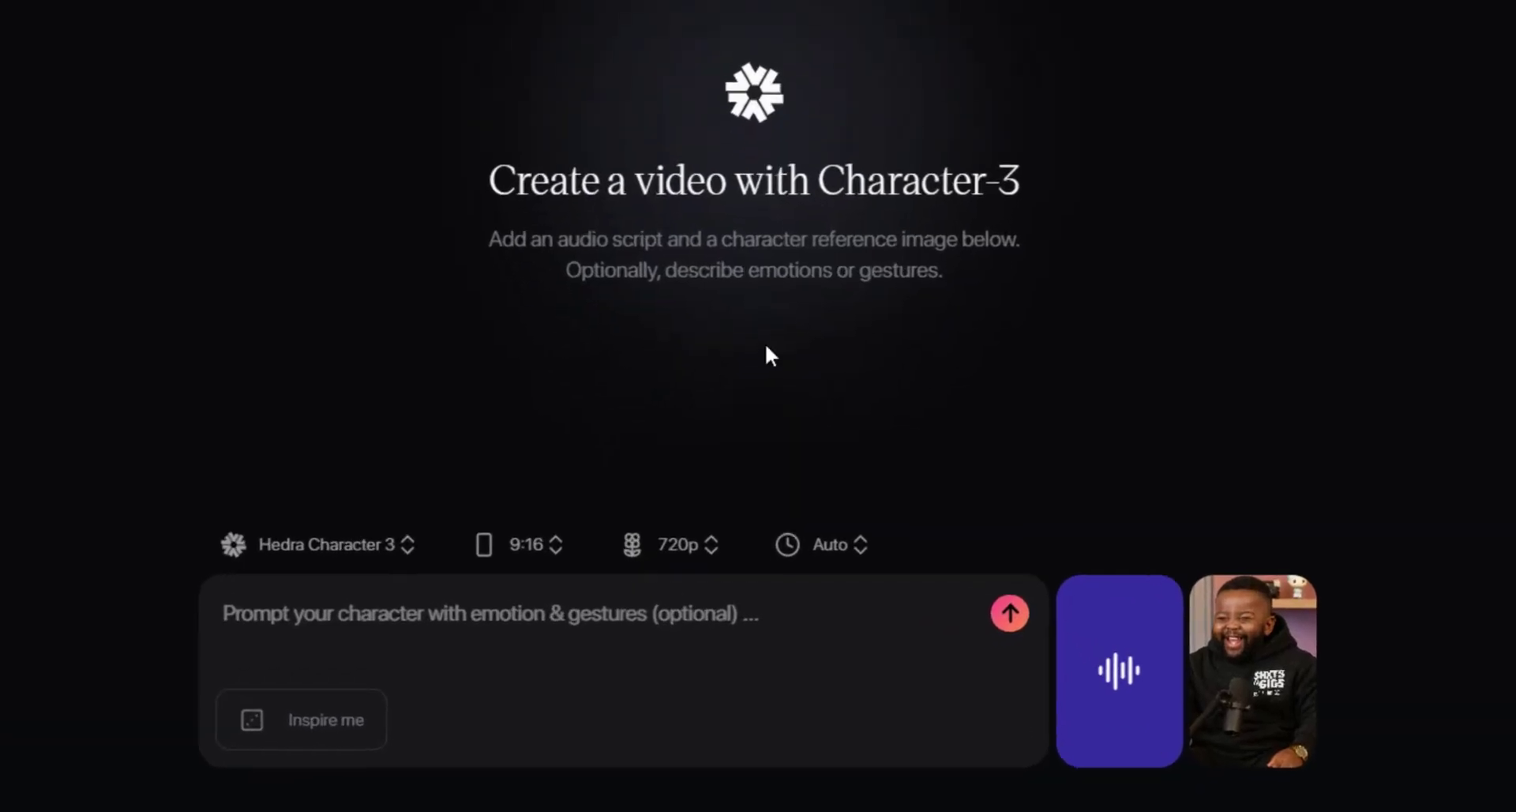
click(505, 632)
key(ctrl+v)
scroll(505, 631, down, 5)
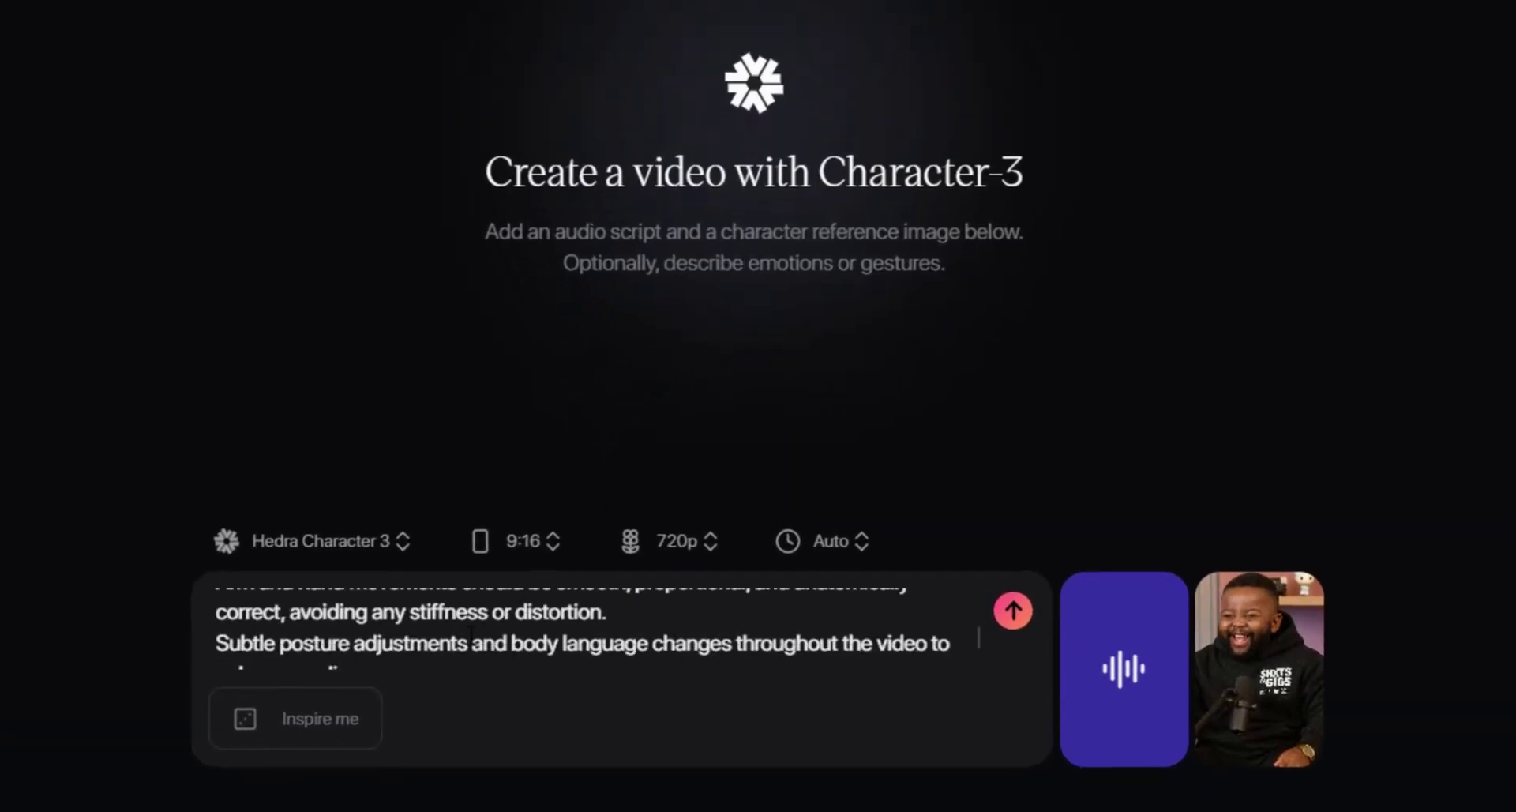
scroll(505, 631, up, 5)
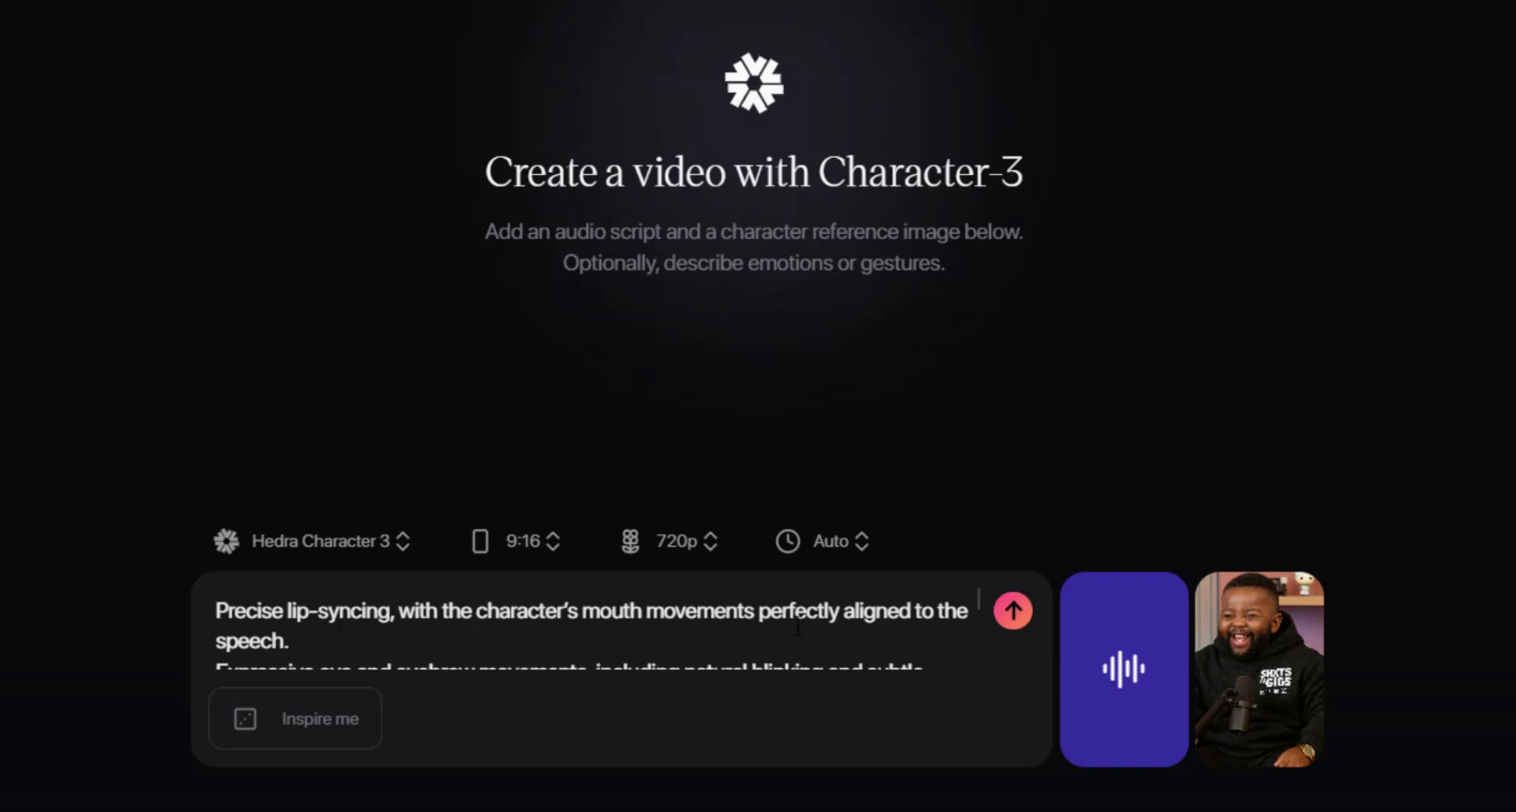
scroll(551, 644, down, 8)
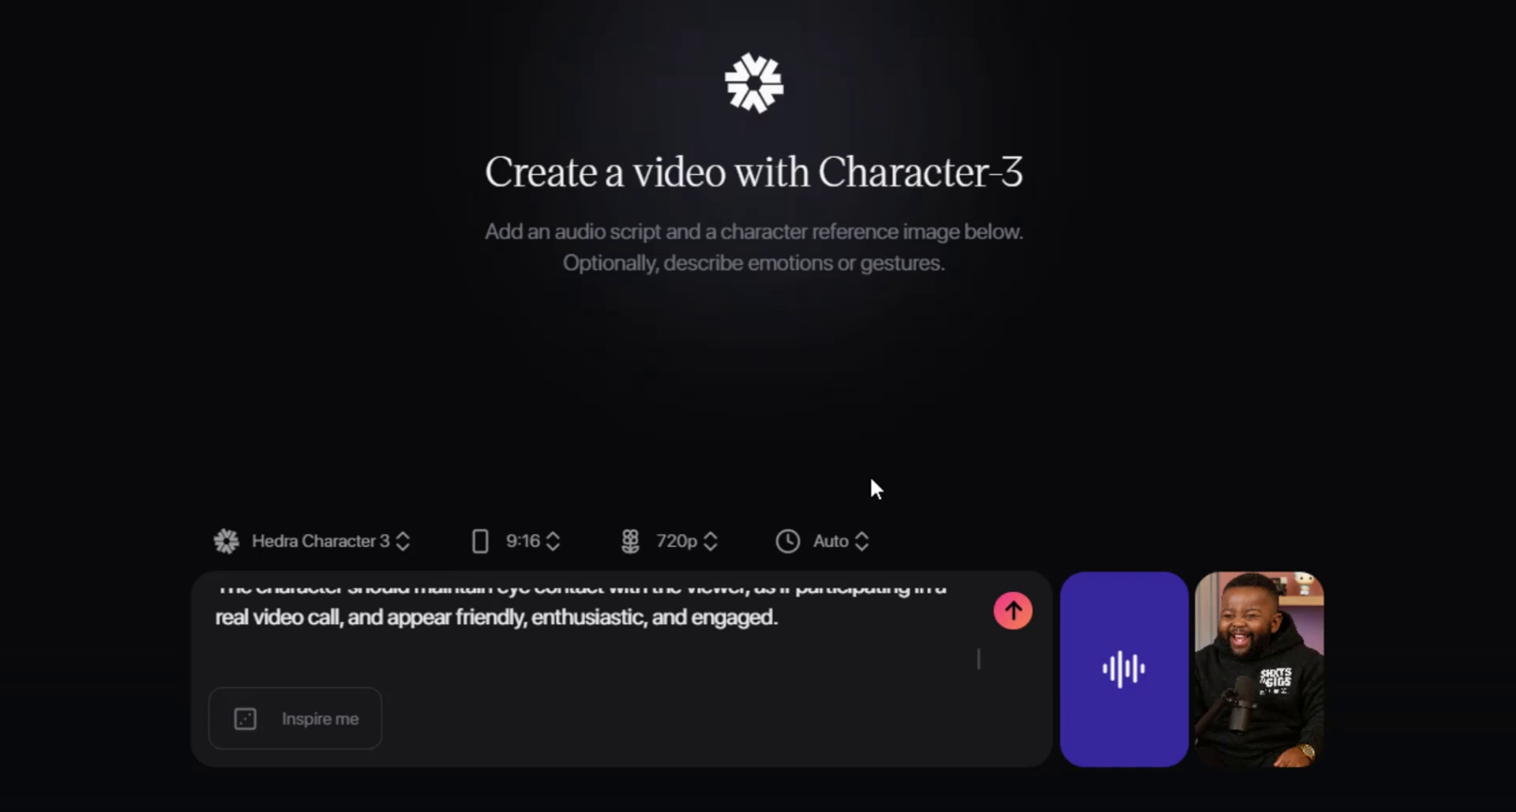
Generate the black-hoodie baby video and continue with the free queue instead of upgrading
click(1013, 612)
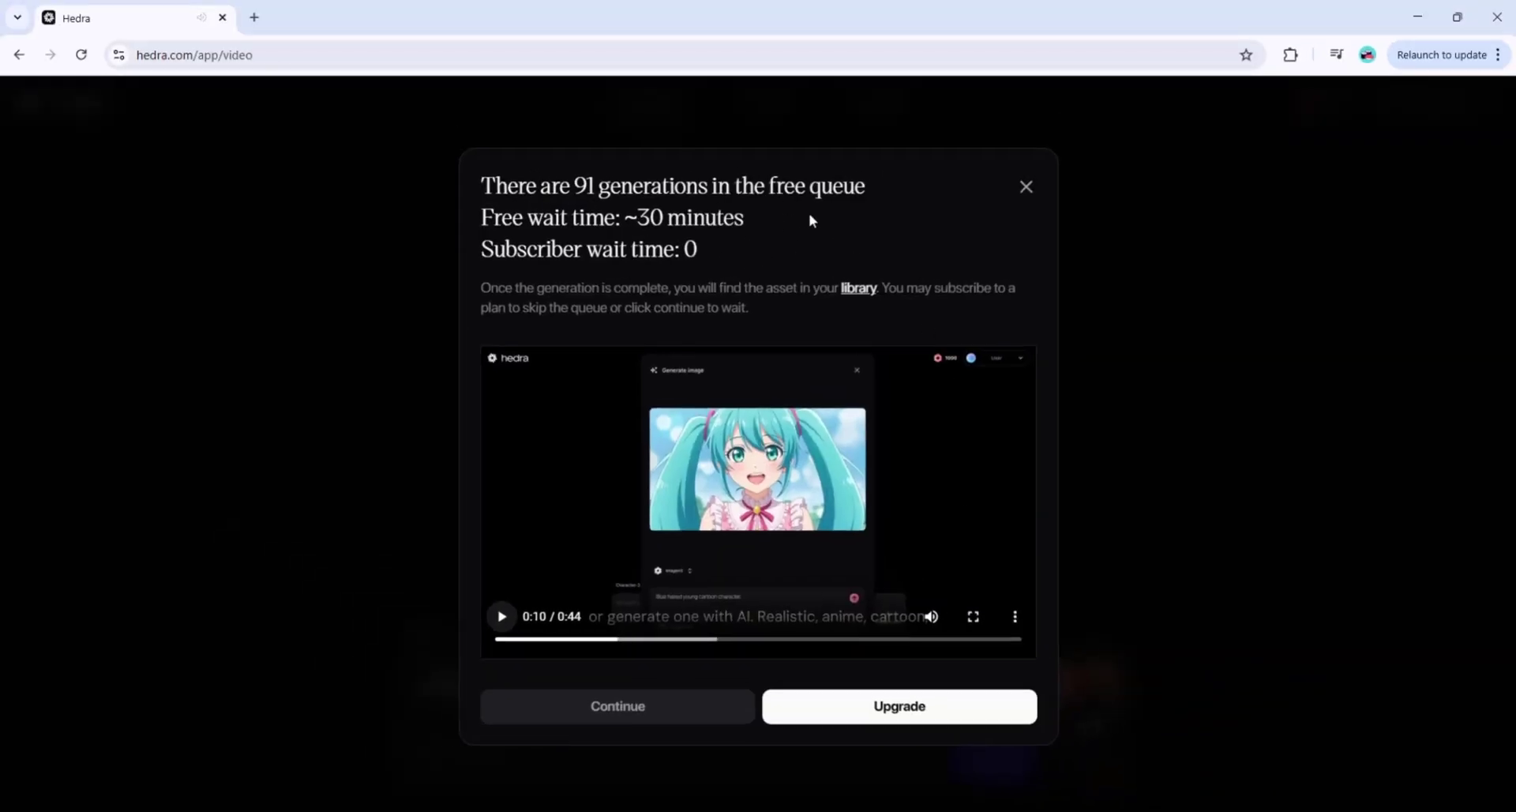
drag(866, 193, 550, 208)
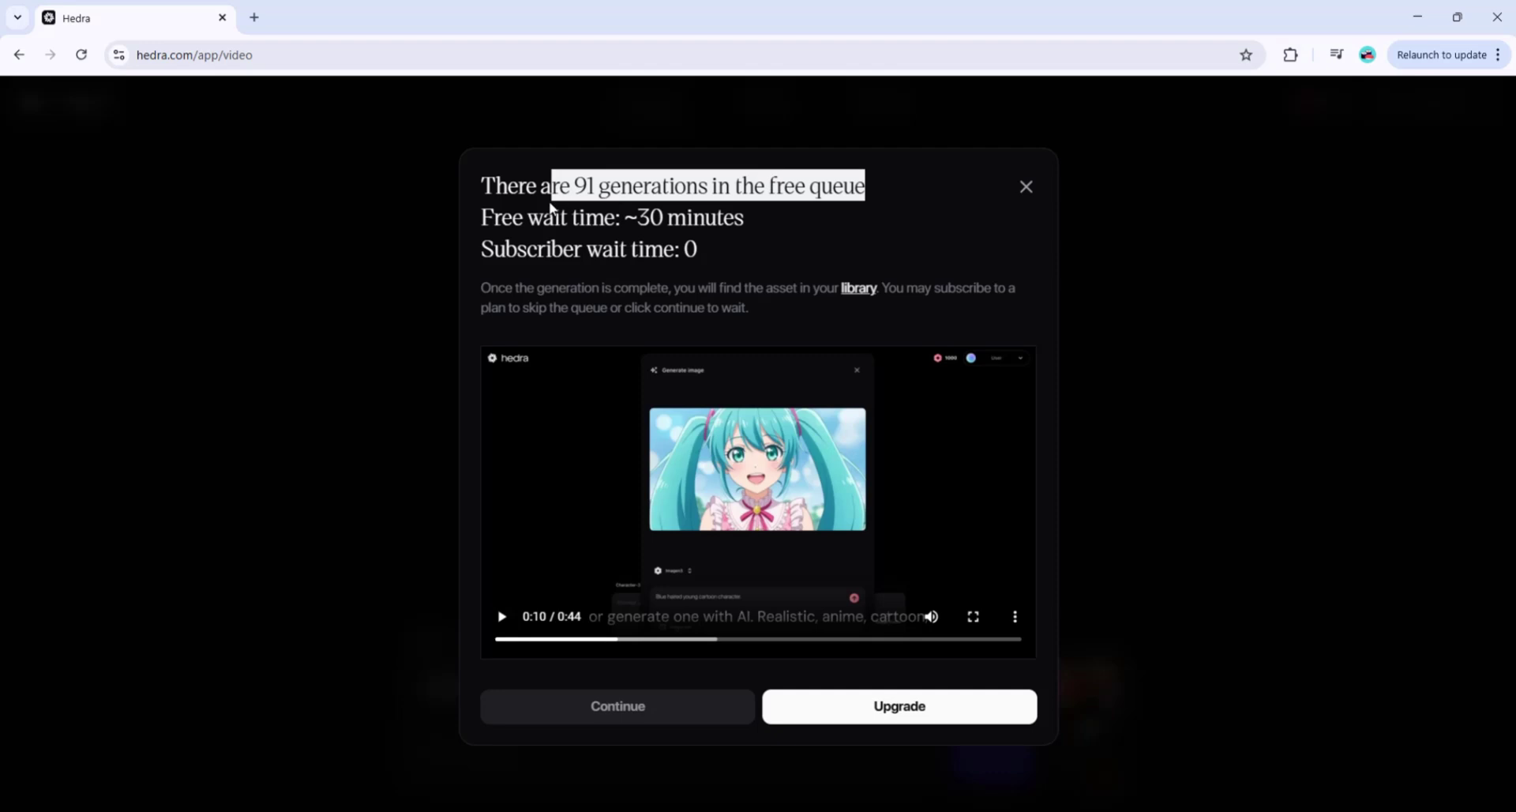
click(627, 707)
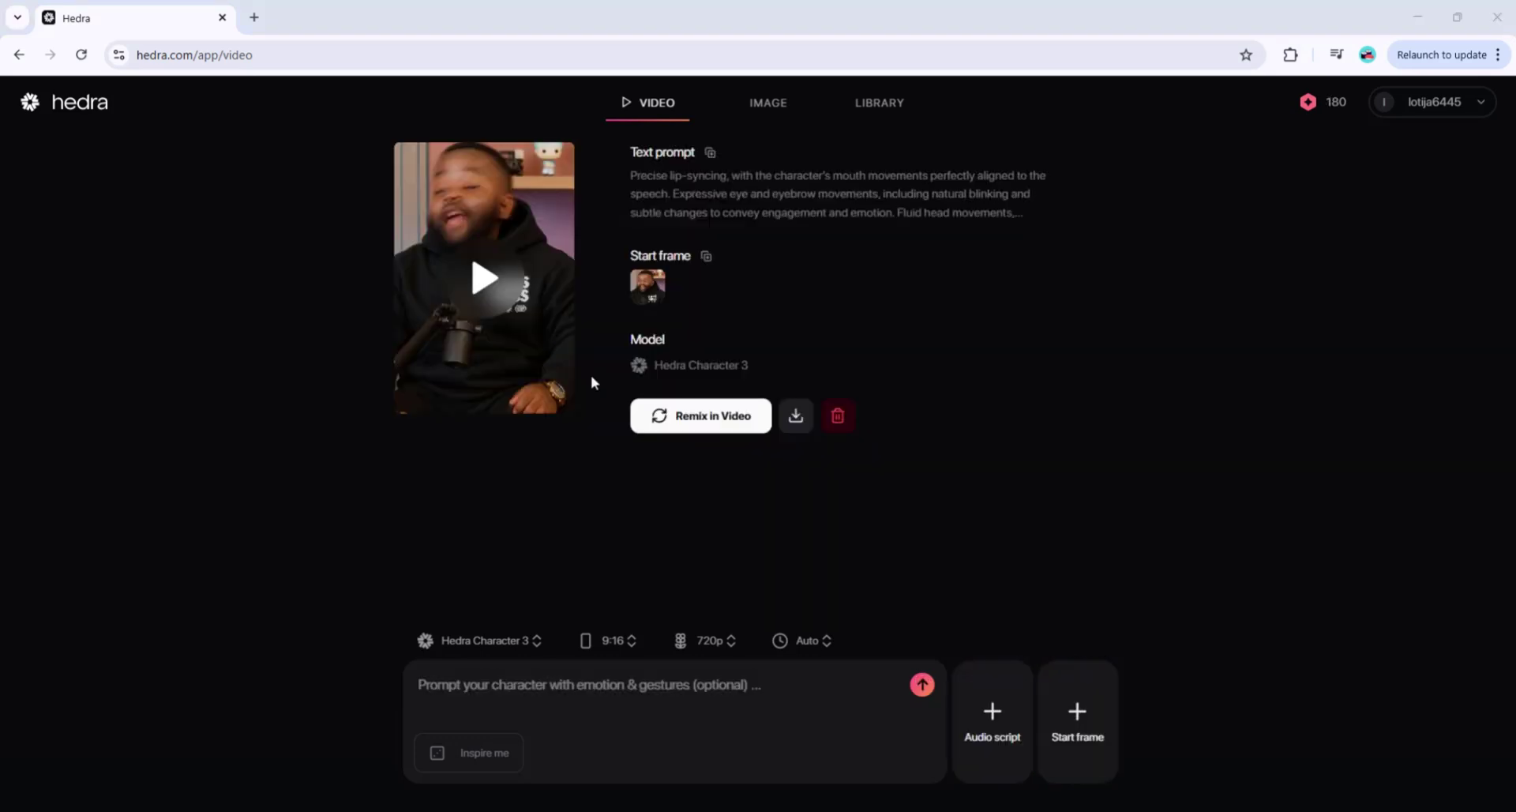
Play the generated black-hoodie baby video and the green-shirt baby video to check their animation
click(493, 294)
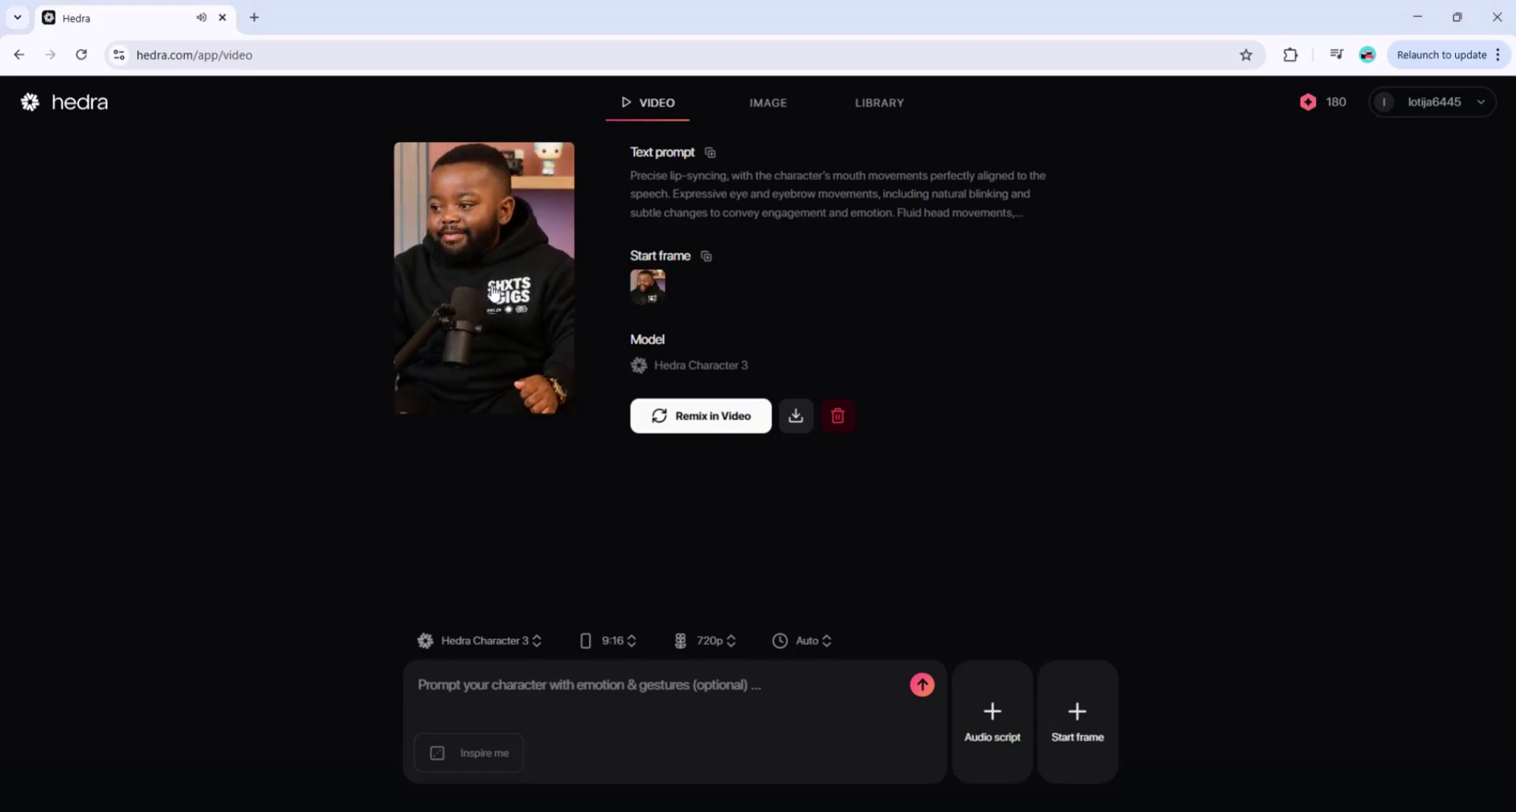
click(493, 294)
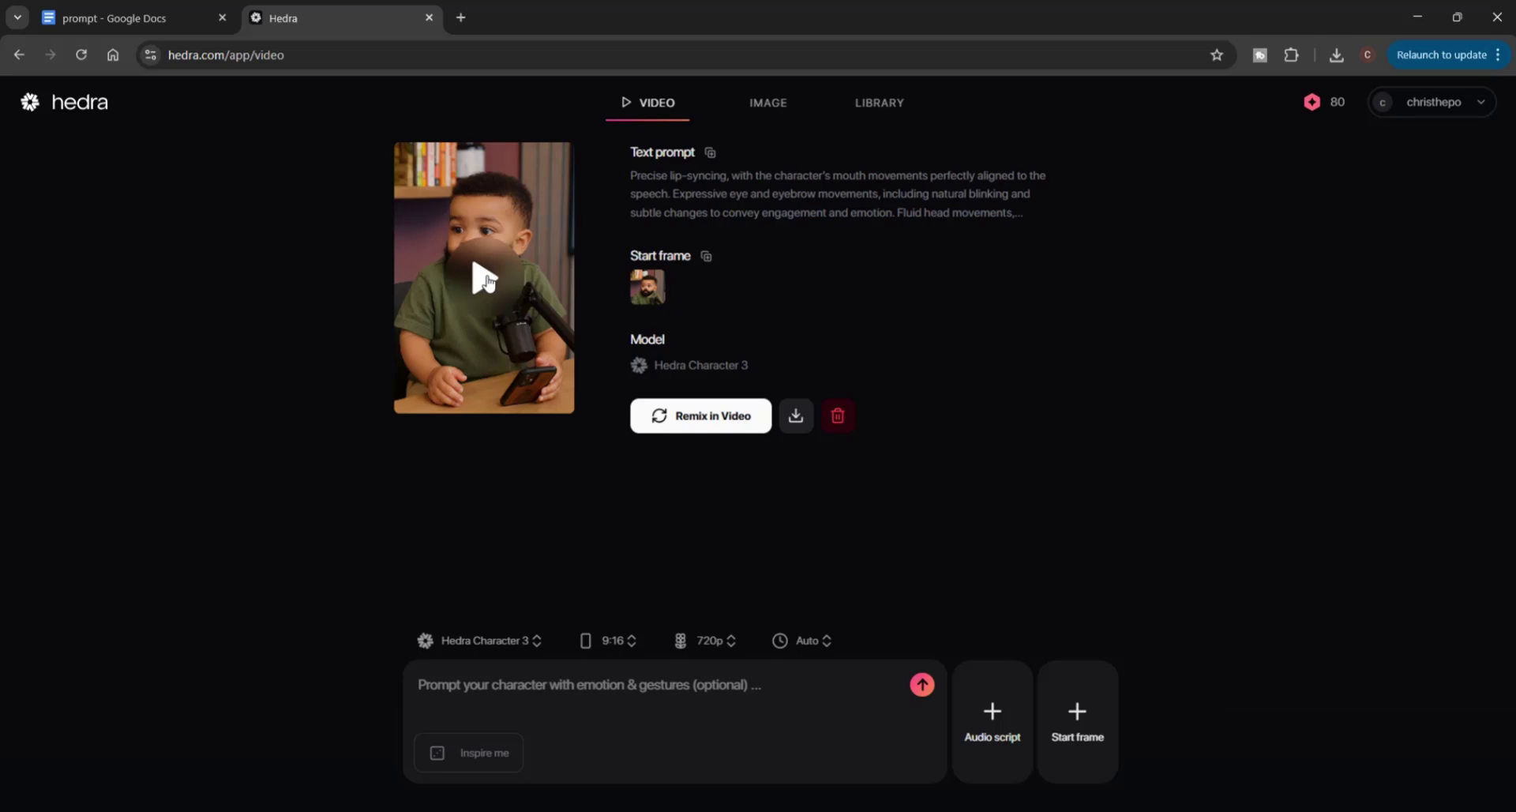
click(486, 280)
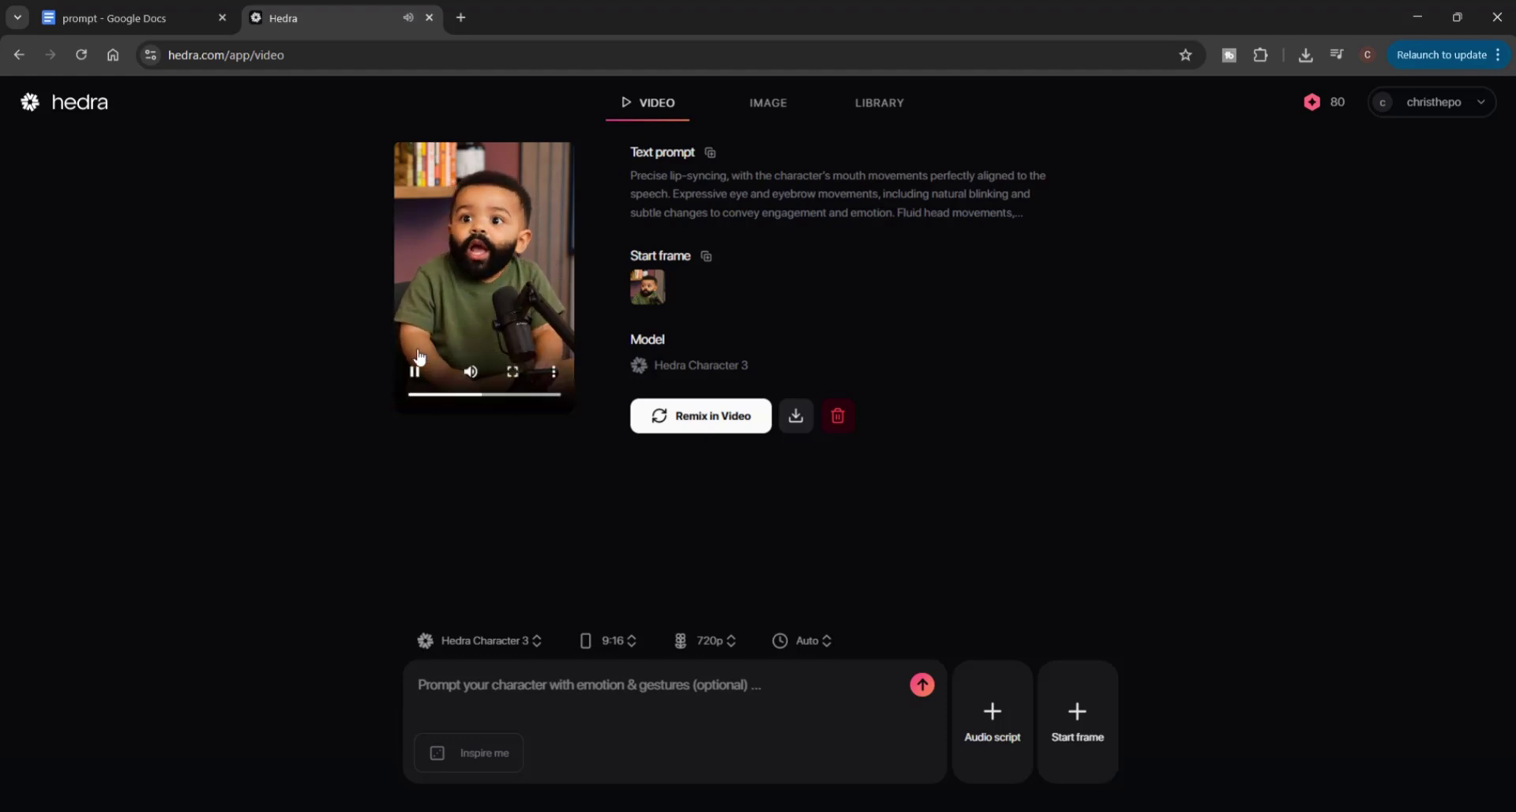
click(412, 375)
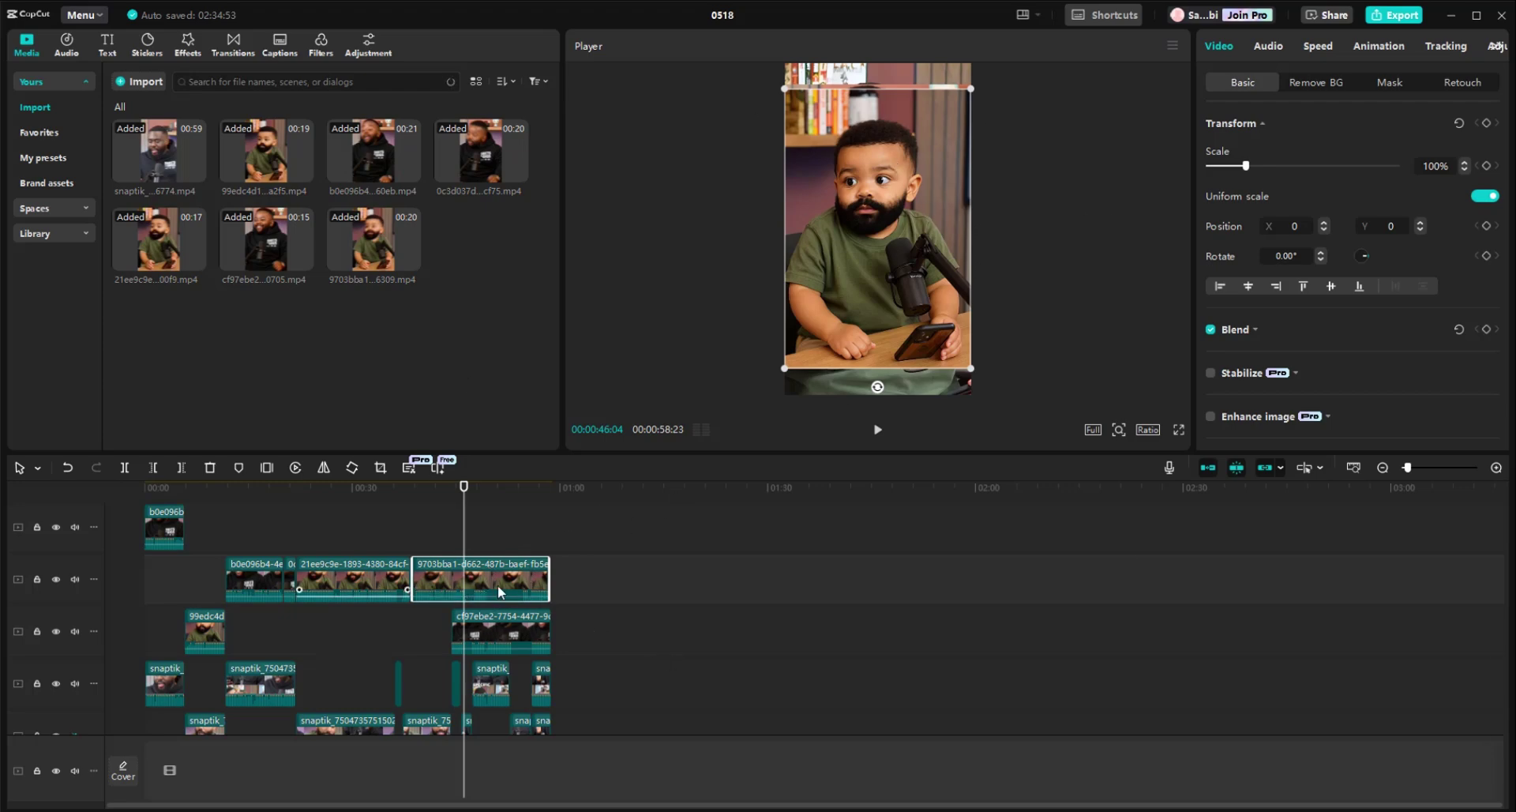
In CapCut, move the first black-hoodie baby clip onto the track below at the start of the timeline, and undo the last change
scroll(491, 617, down, 1)
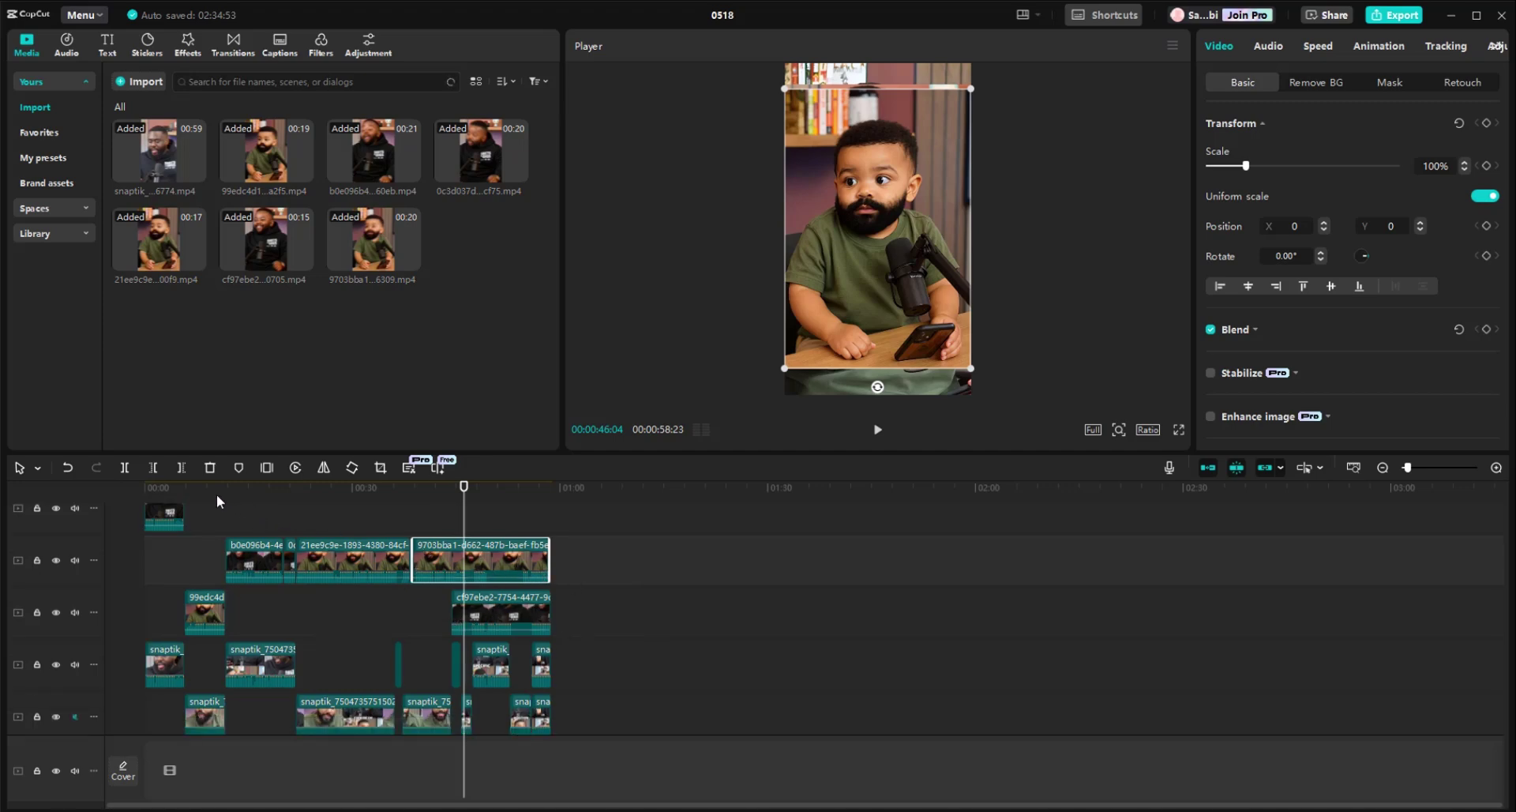
drag(192, 491, 140, 509)
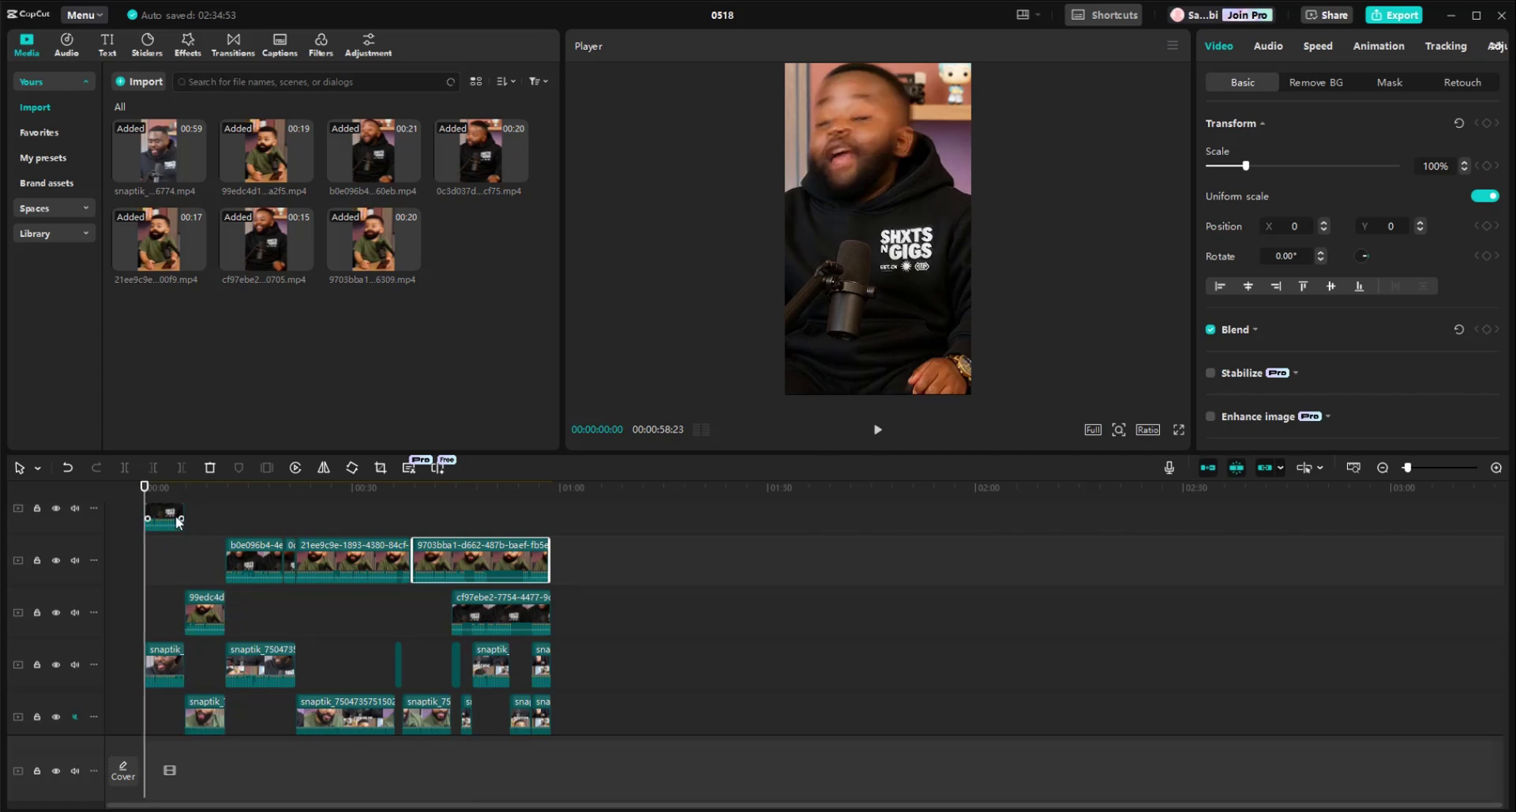
drag(158, 517, 160, 569)
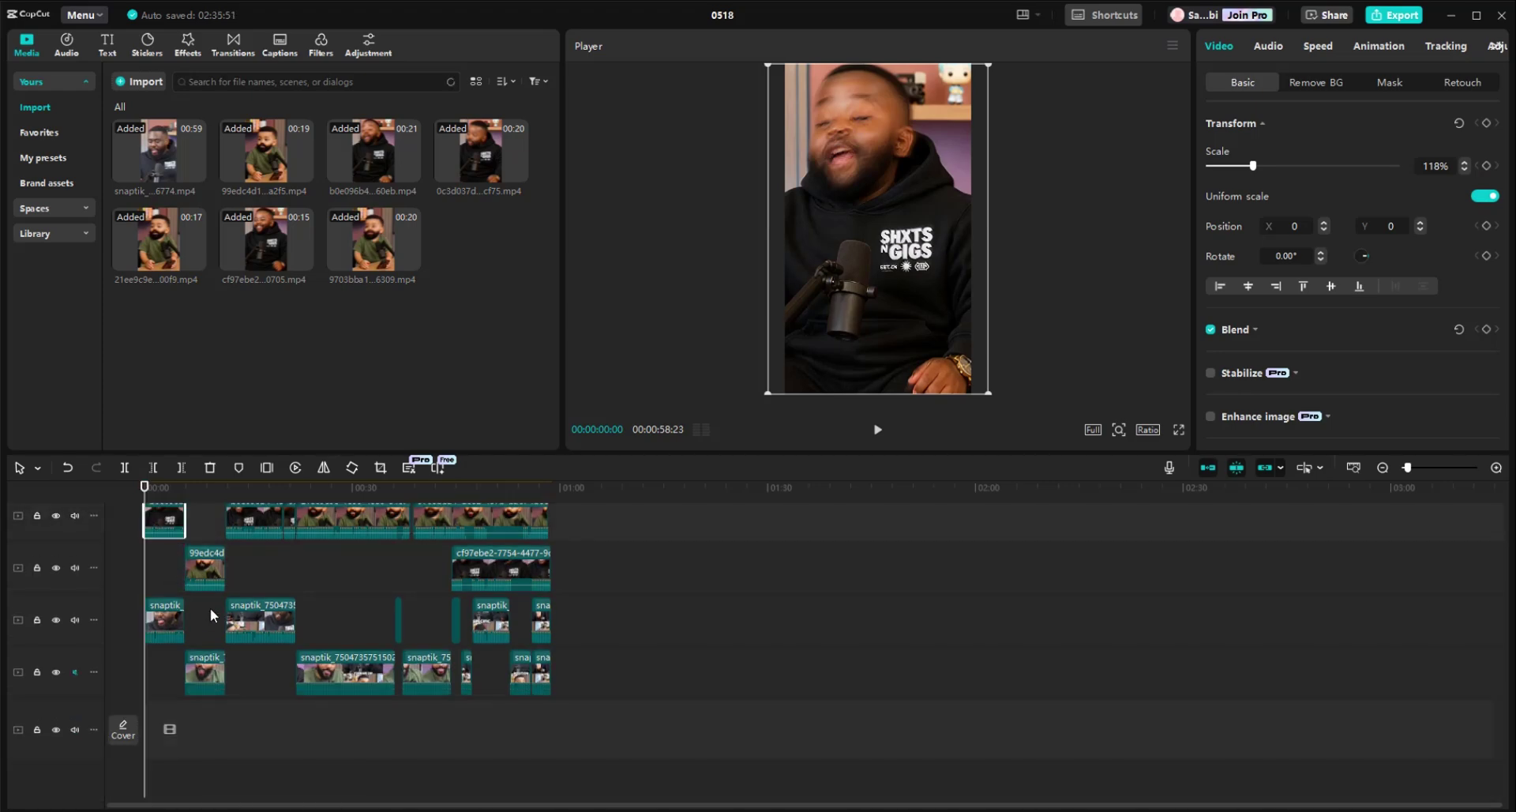
key(ctrl+z)
Scale the green-shirt baby clip at 00:00:24:12 up to 118% so that it fills the frame
click(200, 488)
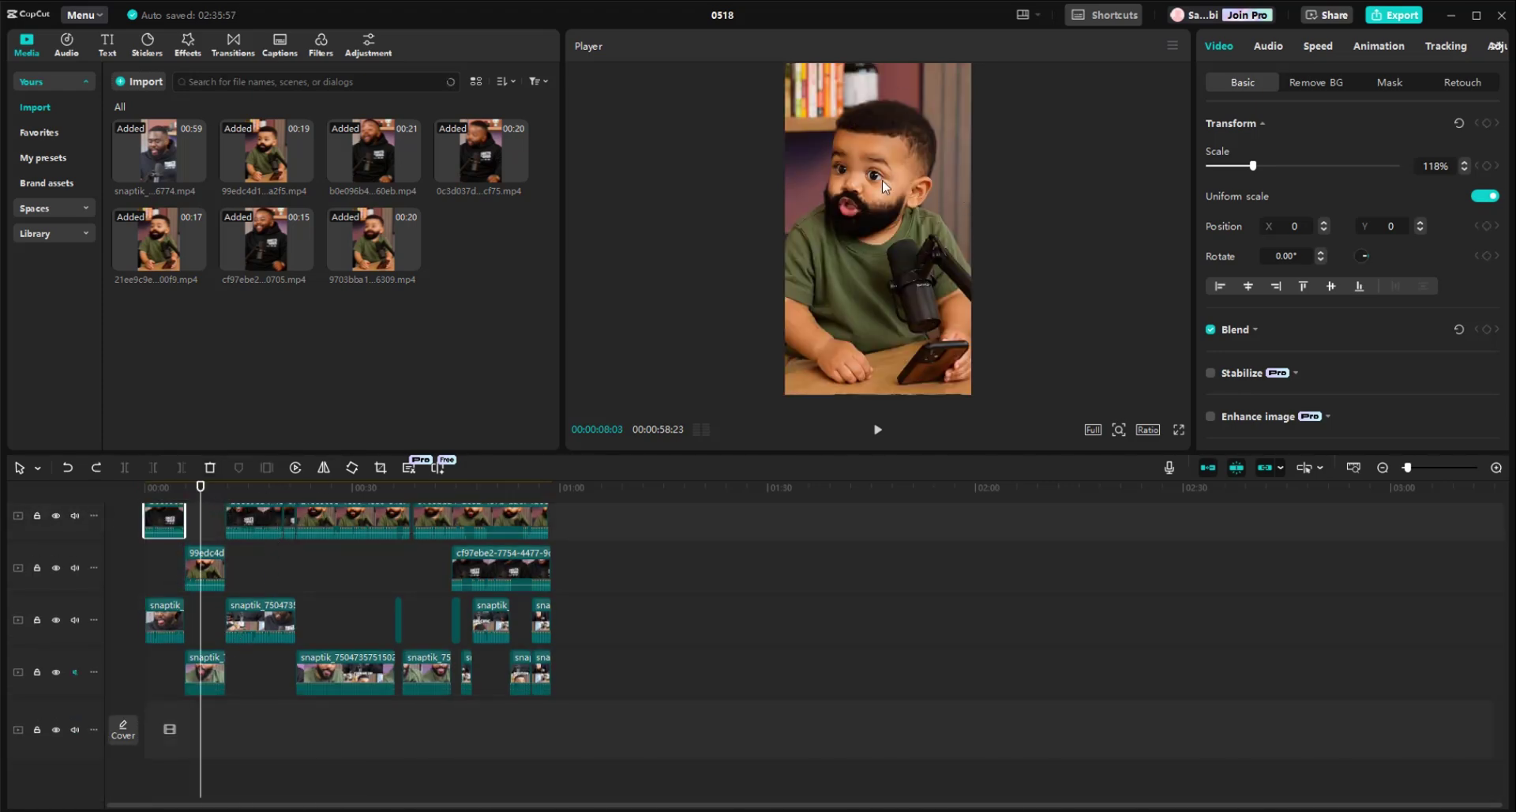
click(232, 497)
drag(239, 502, 313, 510)
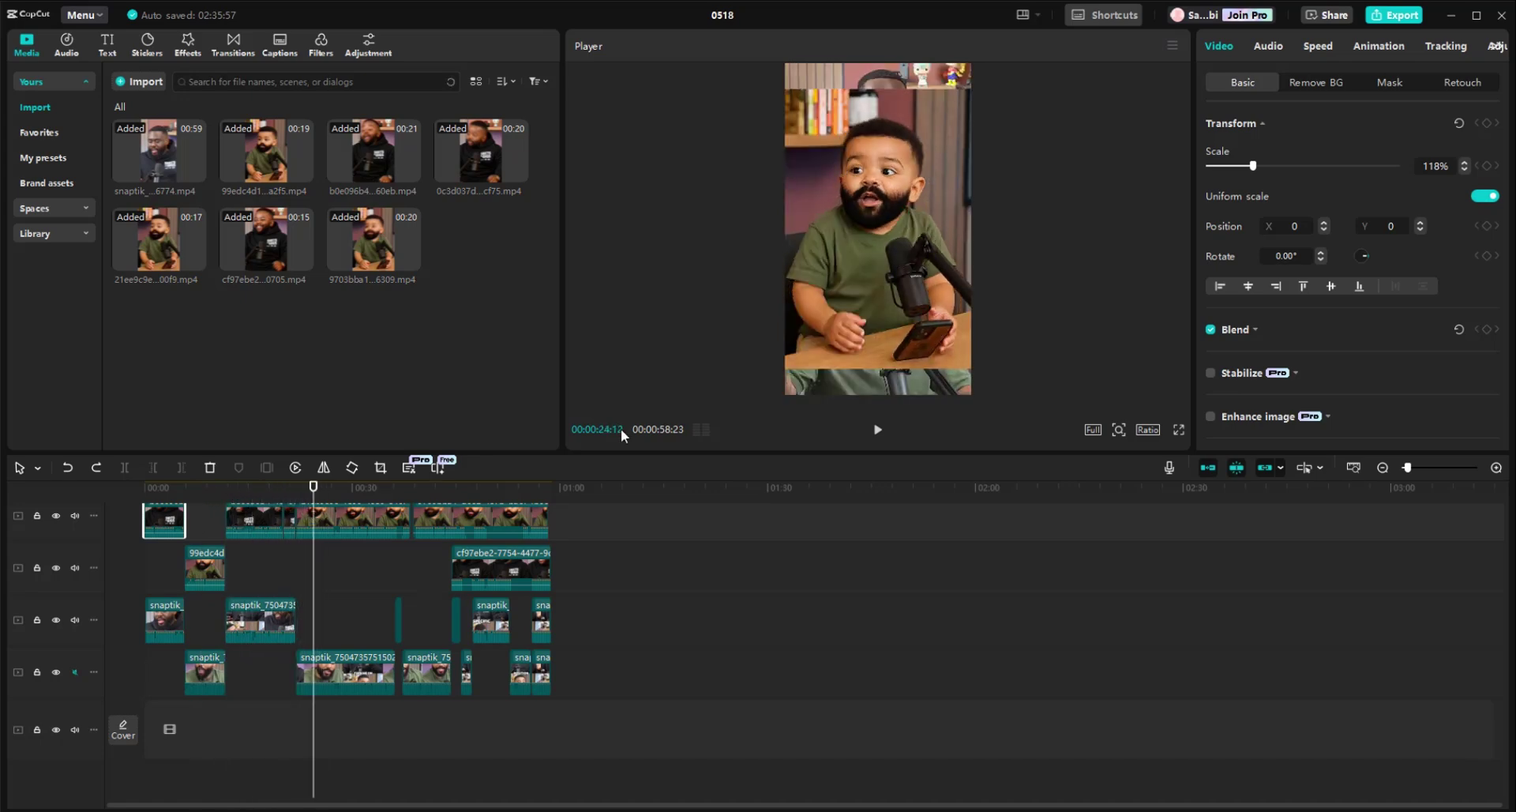
click(930, 271)
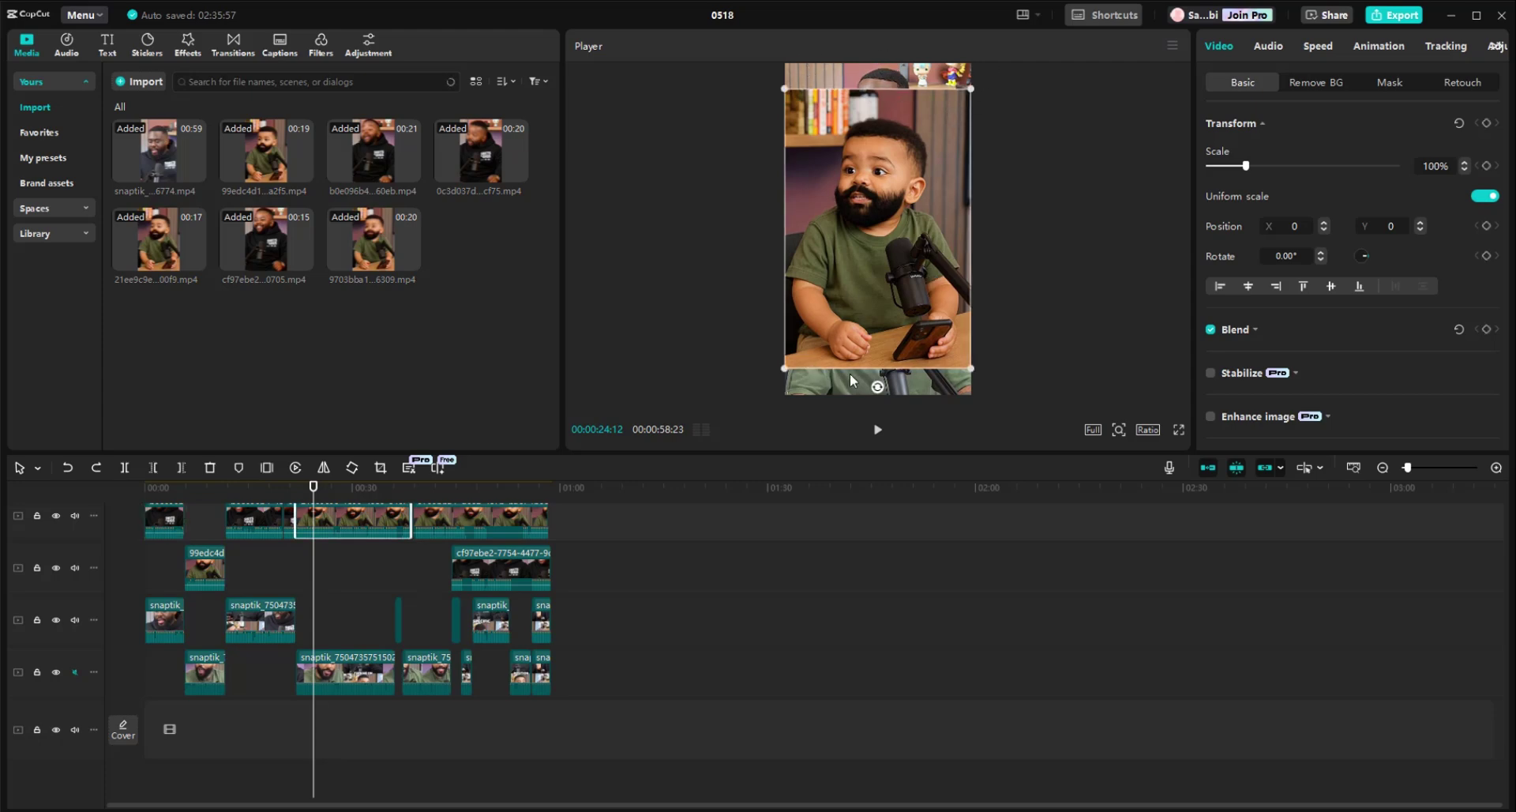
drag(785, 371, 768, 405)
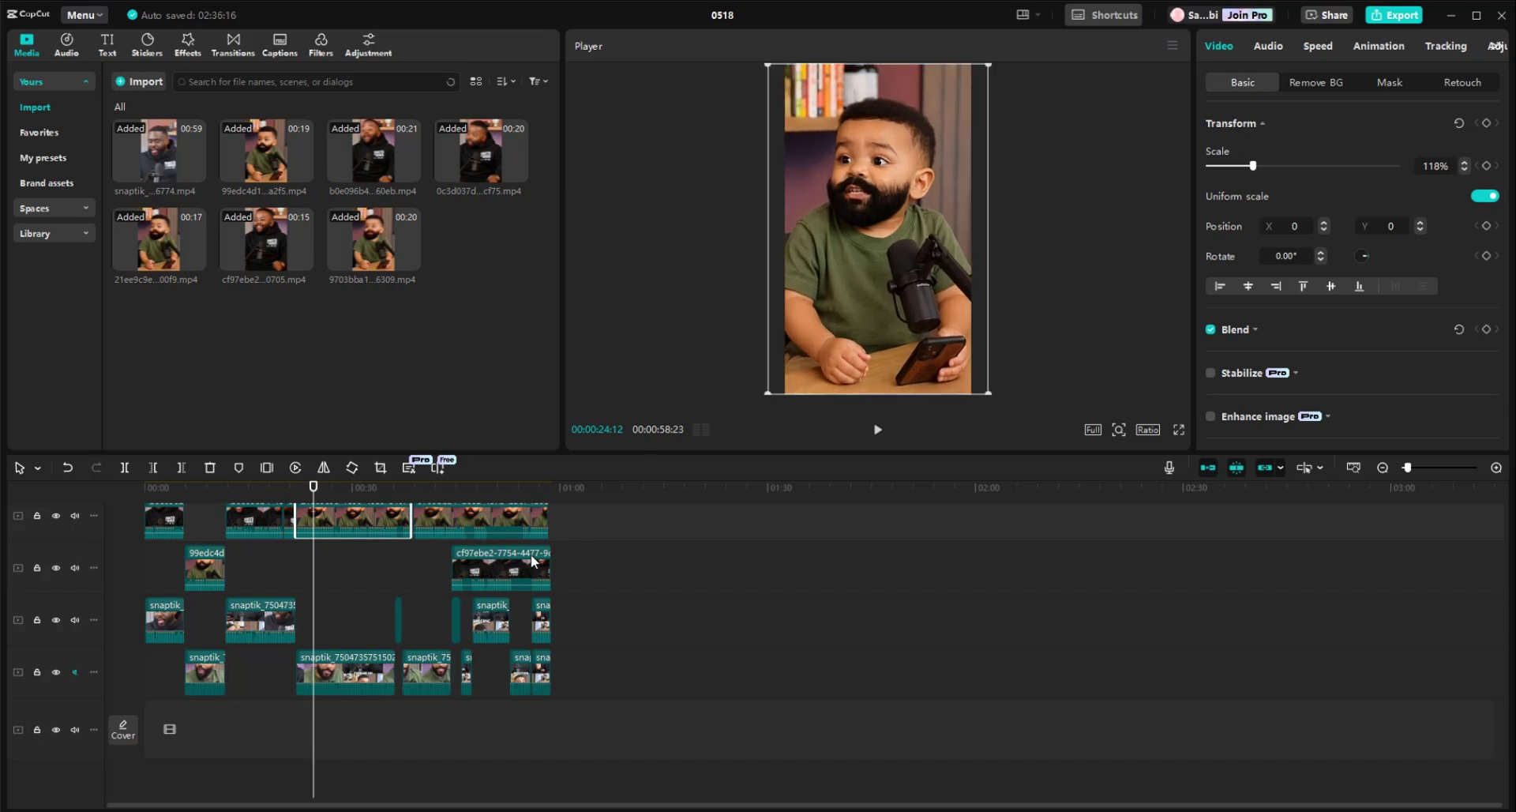
click(433, 497)
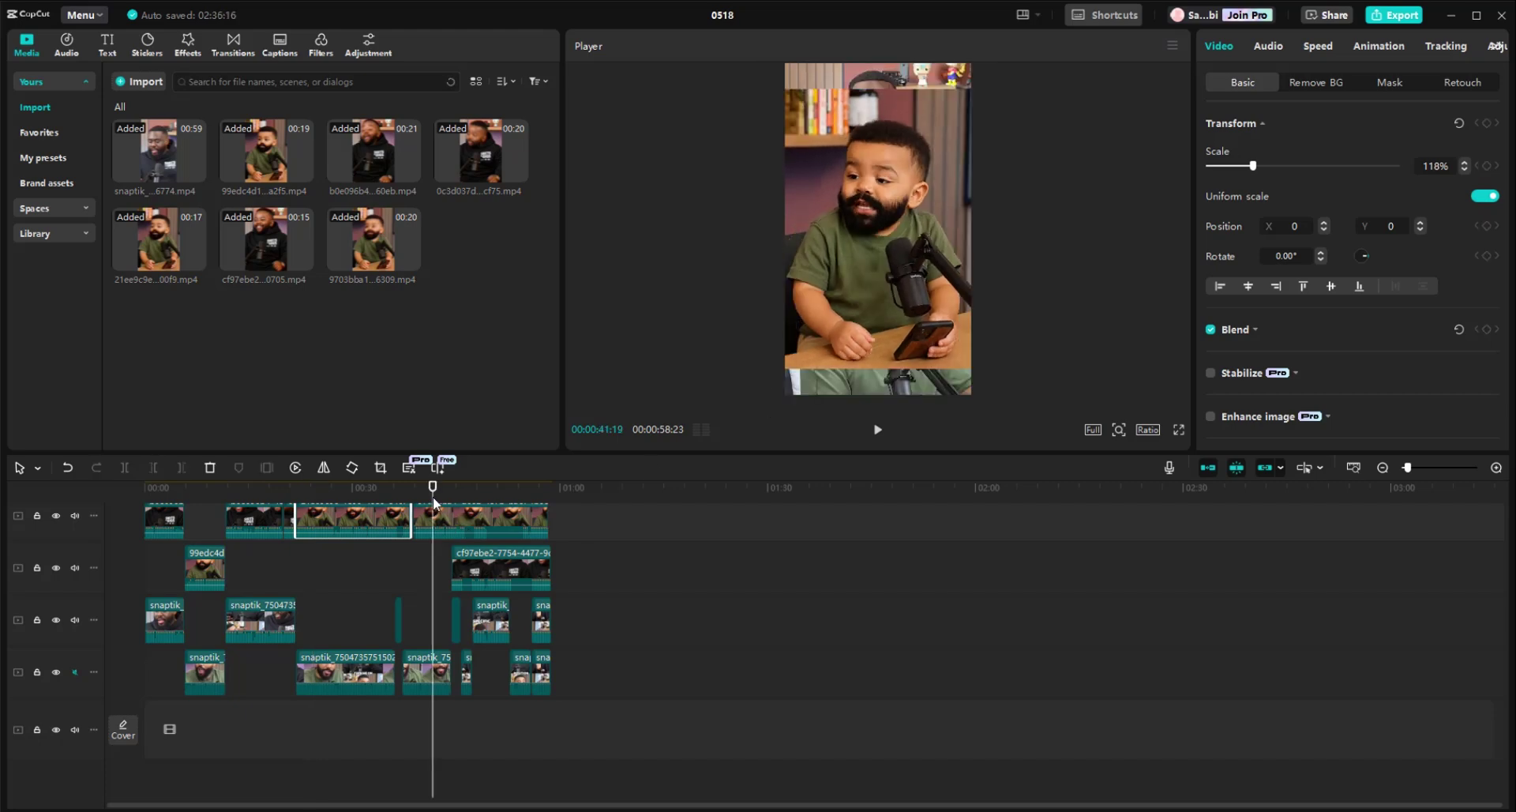
click(402, 505)
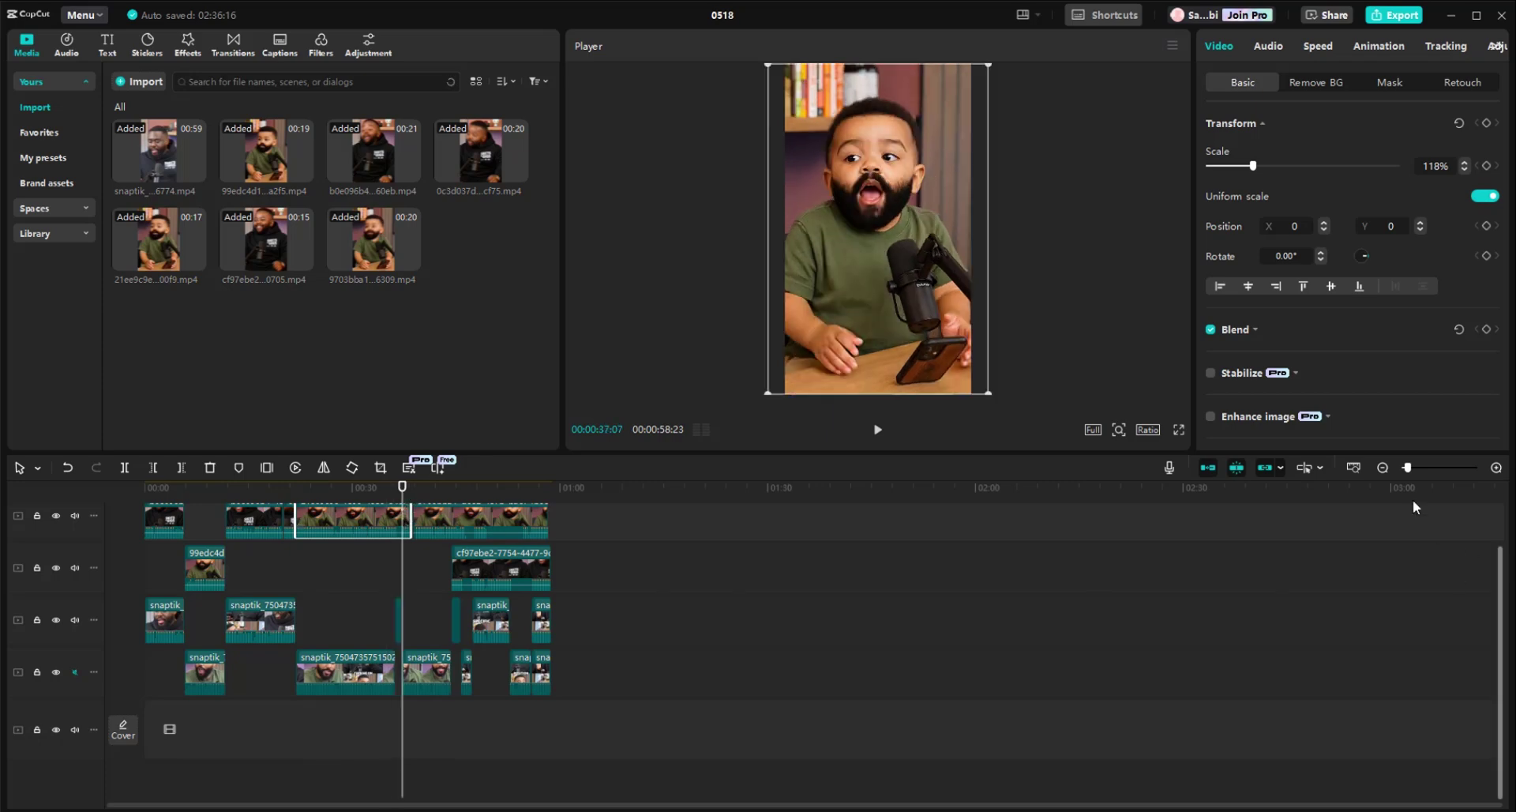
drag(1409, 471, 1413, 470)
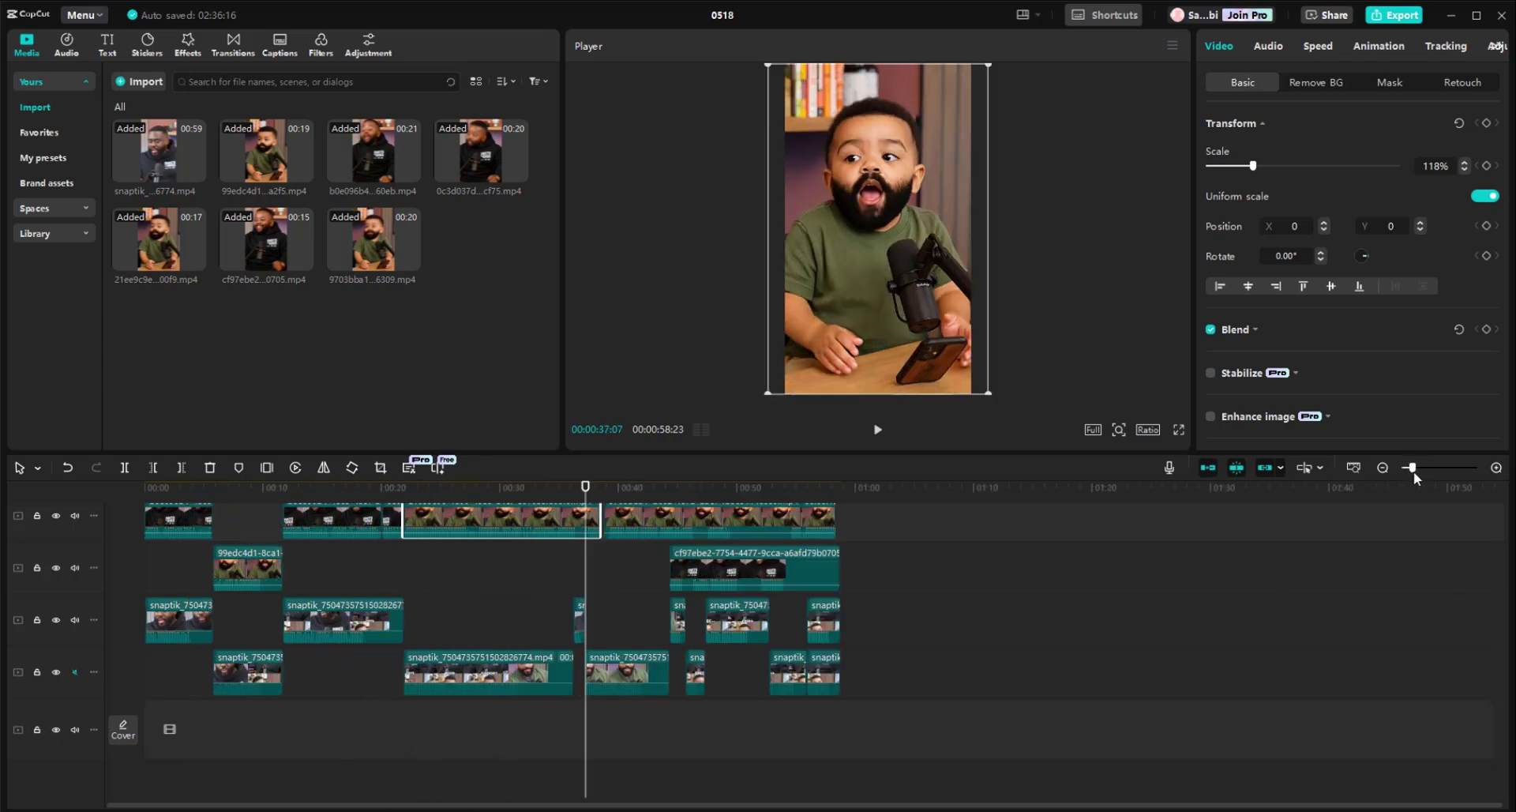
scroll(1126, 580, up, 2)
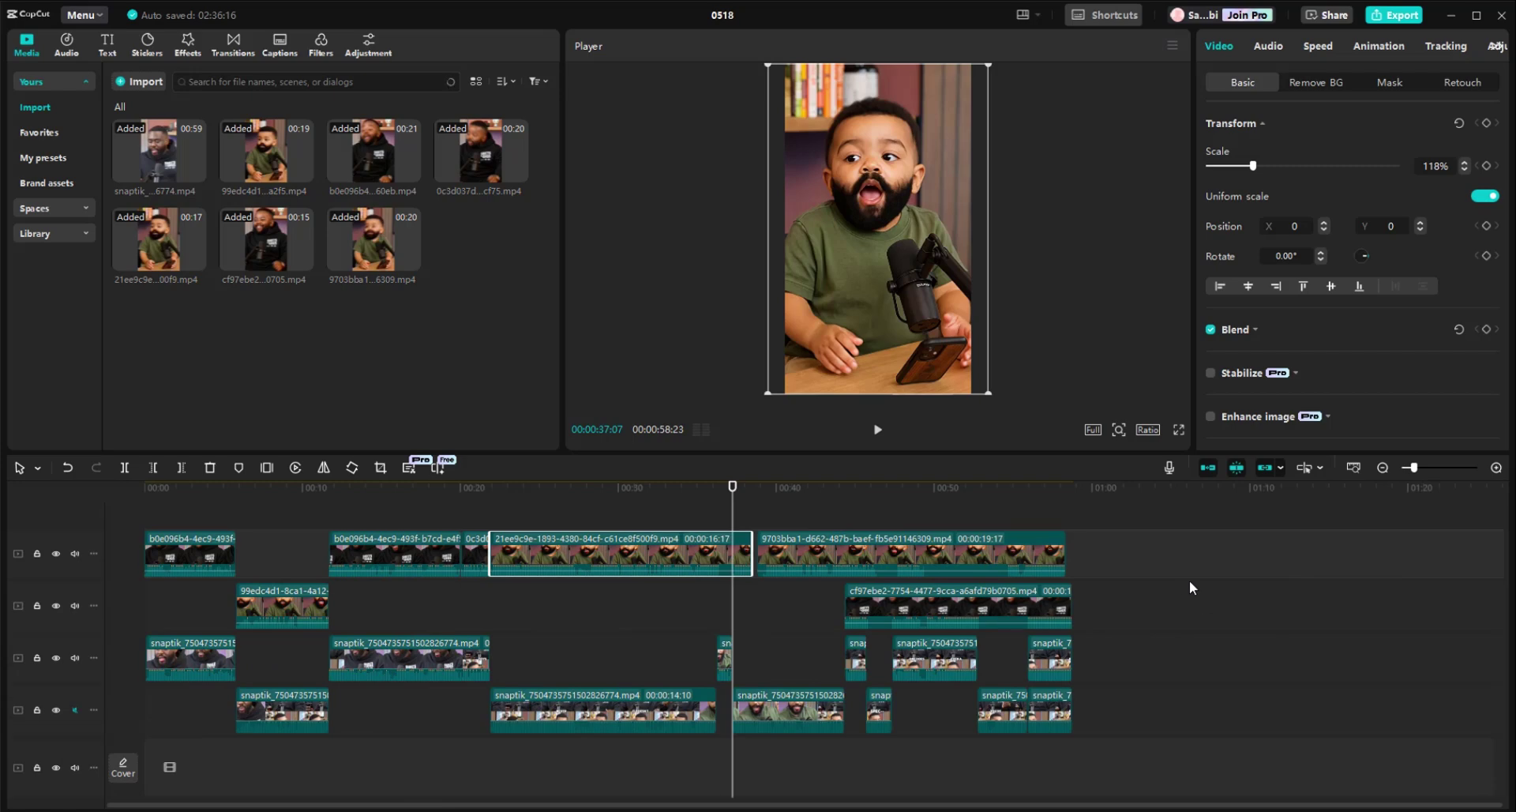
mouse_move(733, 490)
mouse_down()
mouse_move(916, 515)
mouse_move(768, 513)
mouse_move(824, 513)
mouse_move(745, 486)
mouse_up()
Switch from CapCut to Chrome, search Google for "temp mail" and look through the results
click(1451, 16)
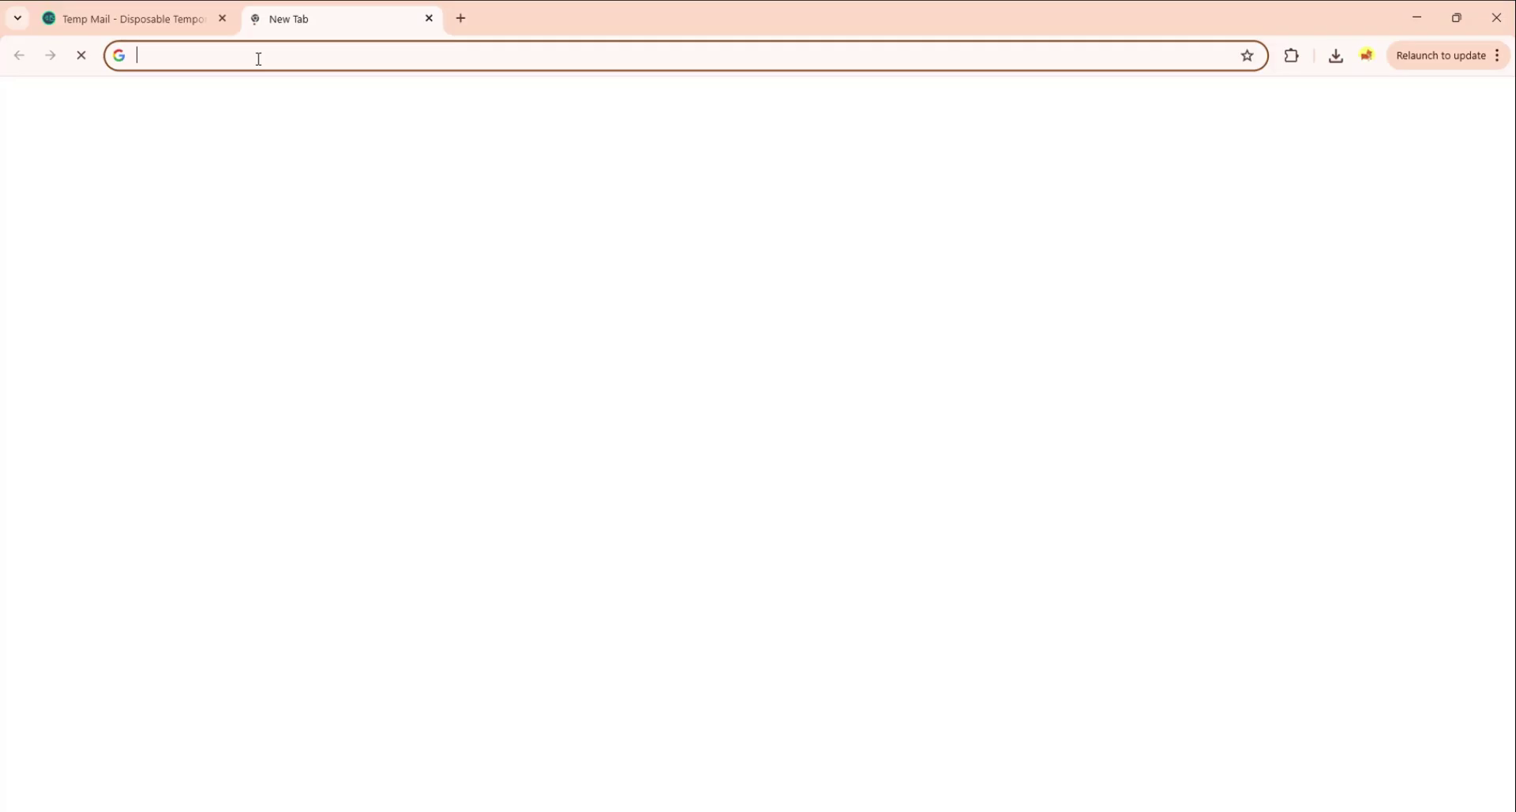
click(259, 58)
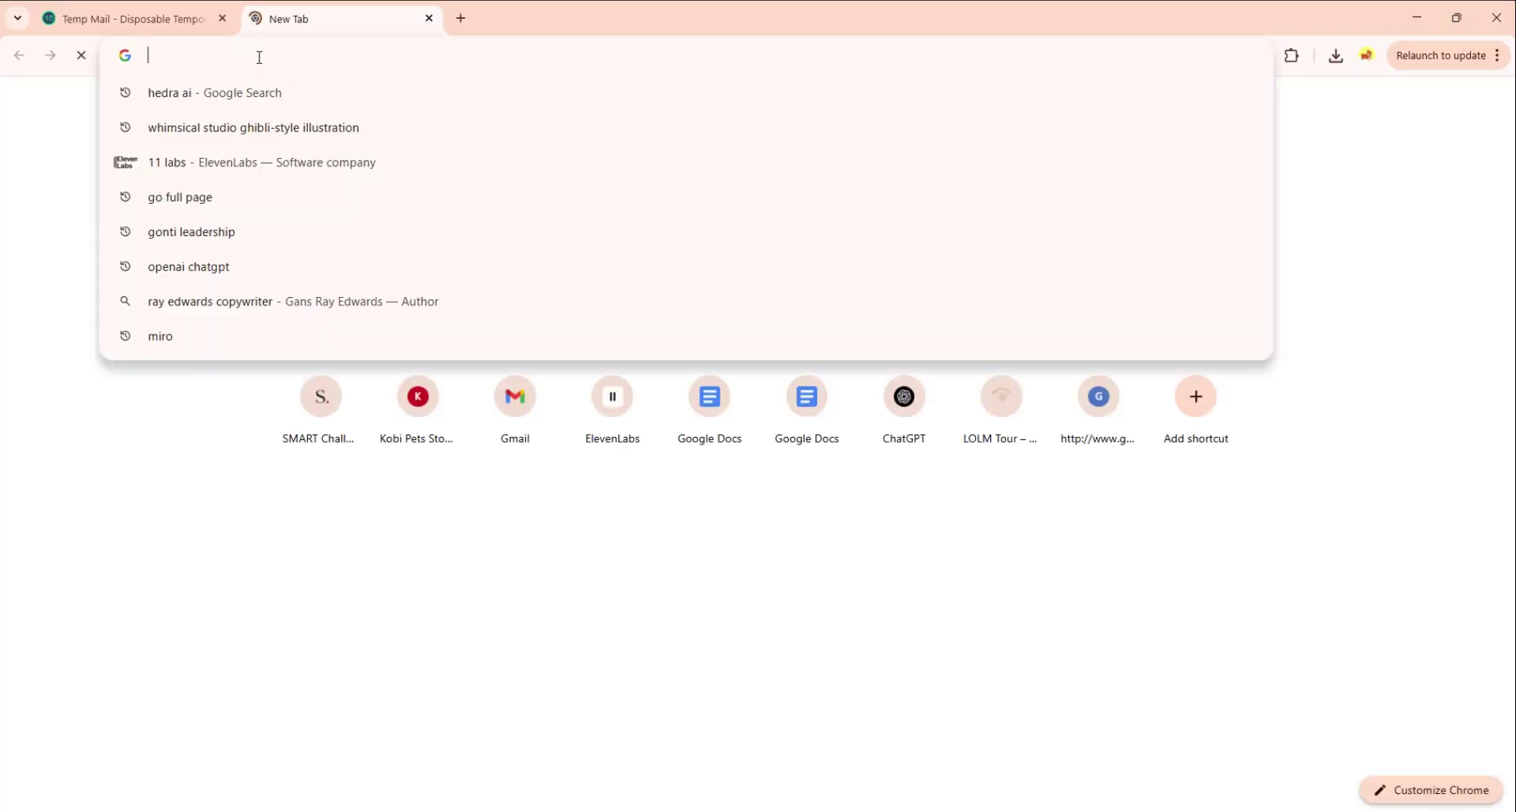
text(te)
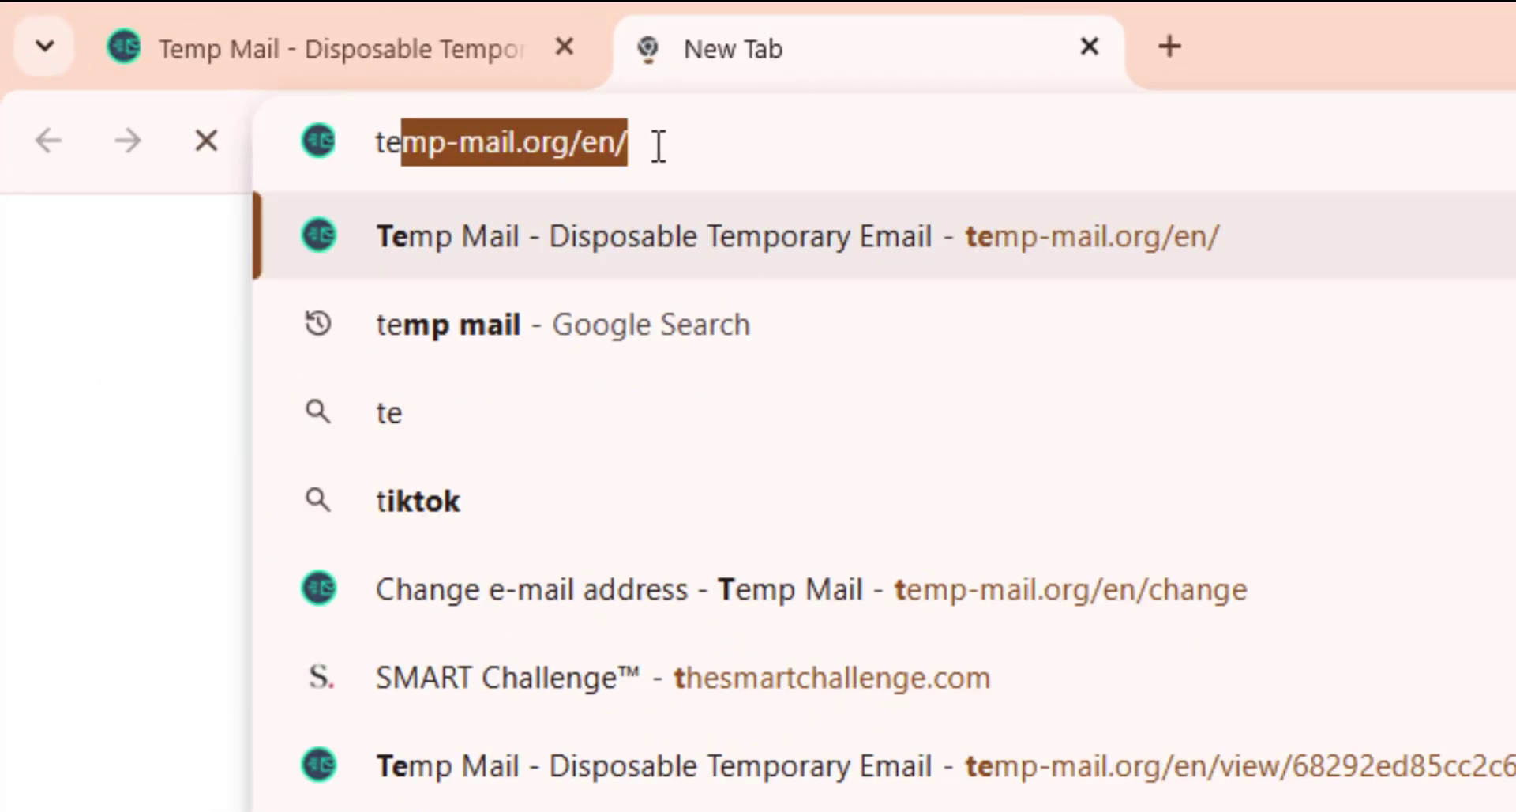
text(mp)
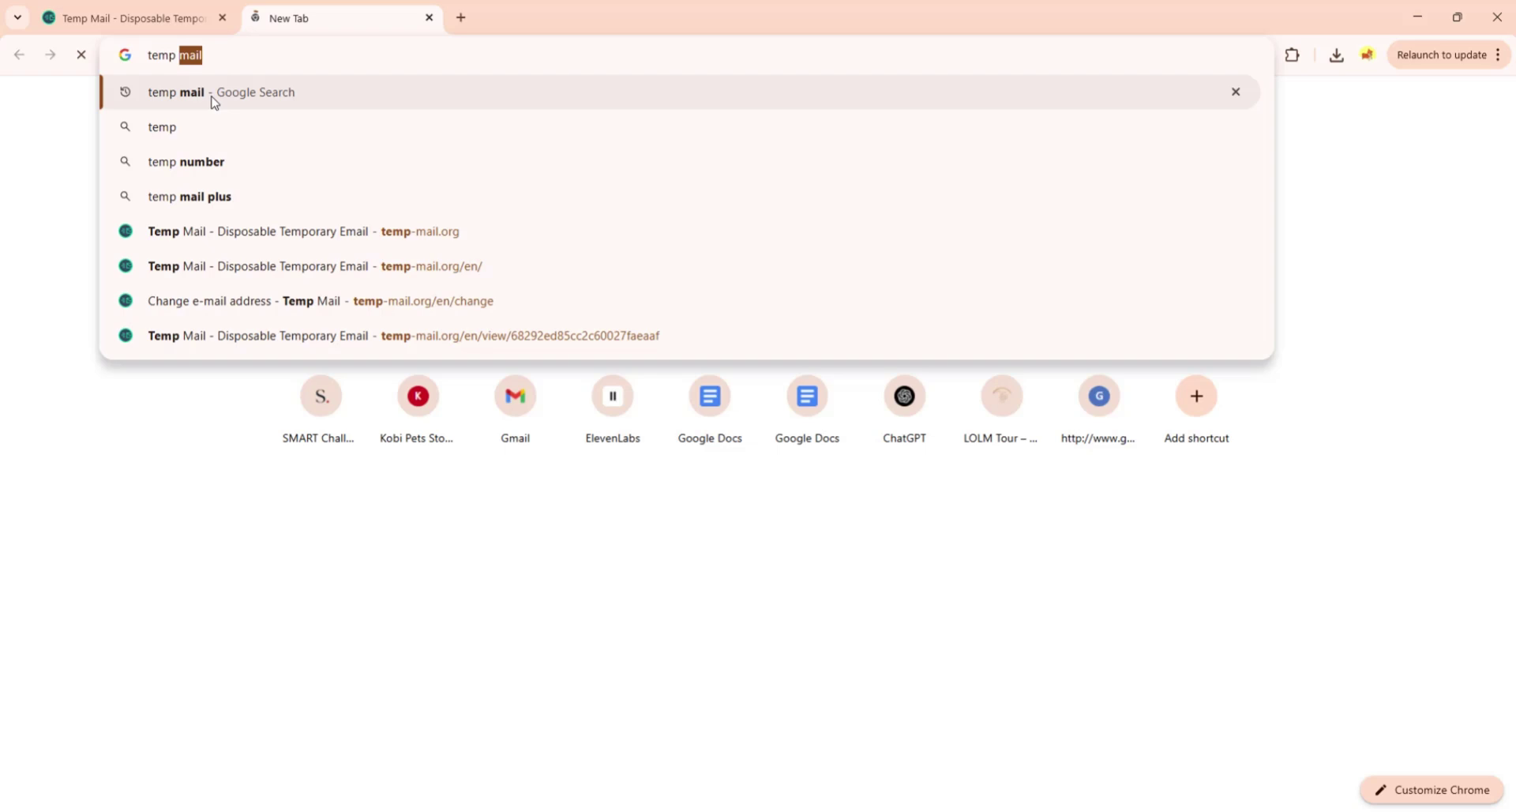
click(215, 92)
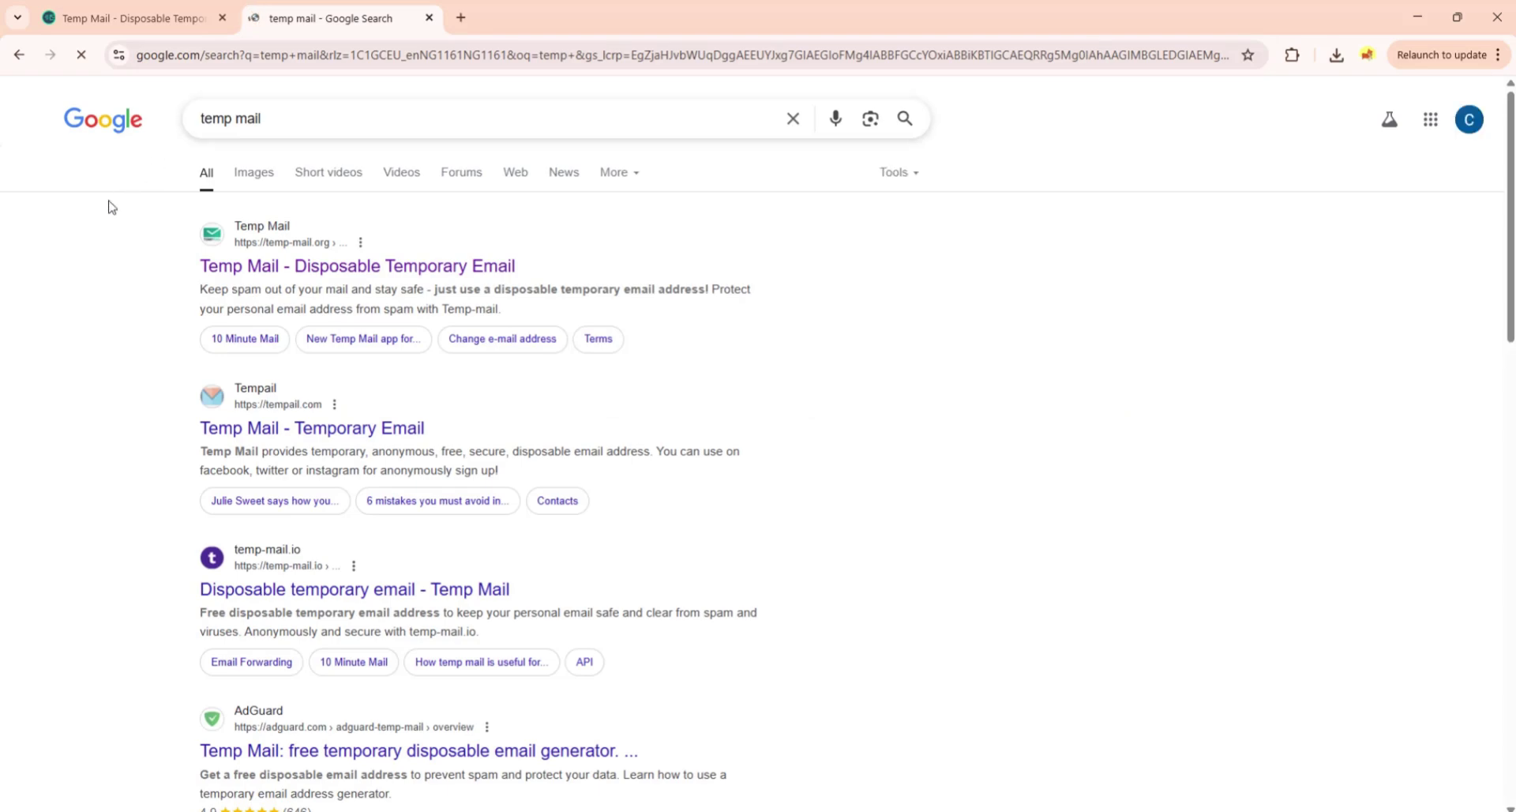
scroll(237, 304, down, 3)
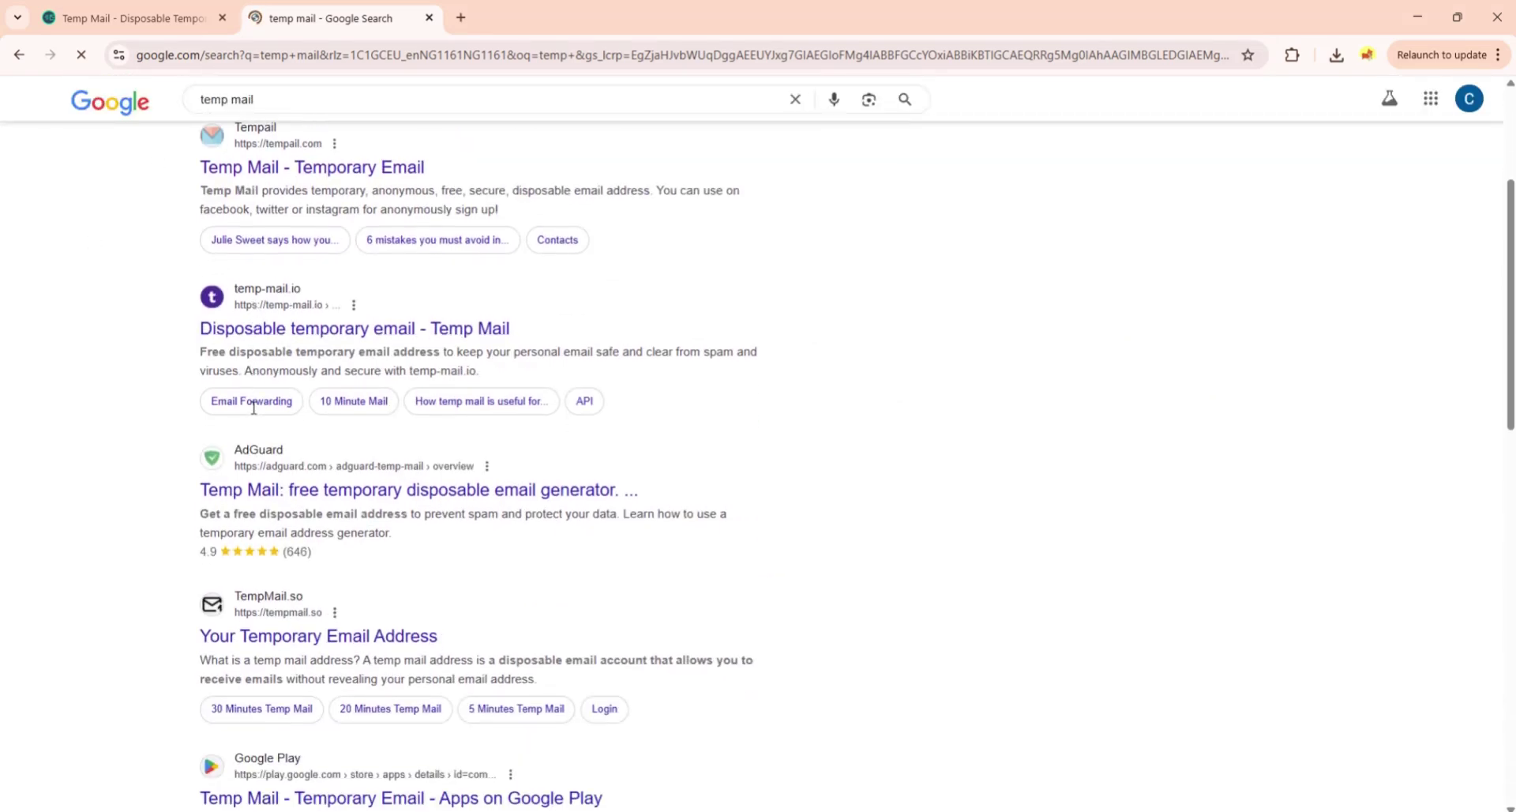
scroll(232, 422, up, 3)
On the already open Temp Mail page, highlight the temporary e-mail address and view the verification code message from Hedra
click(190, 16)
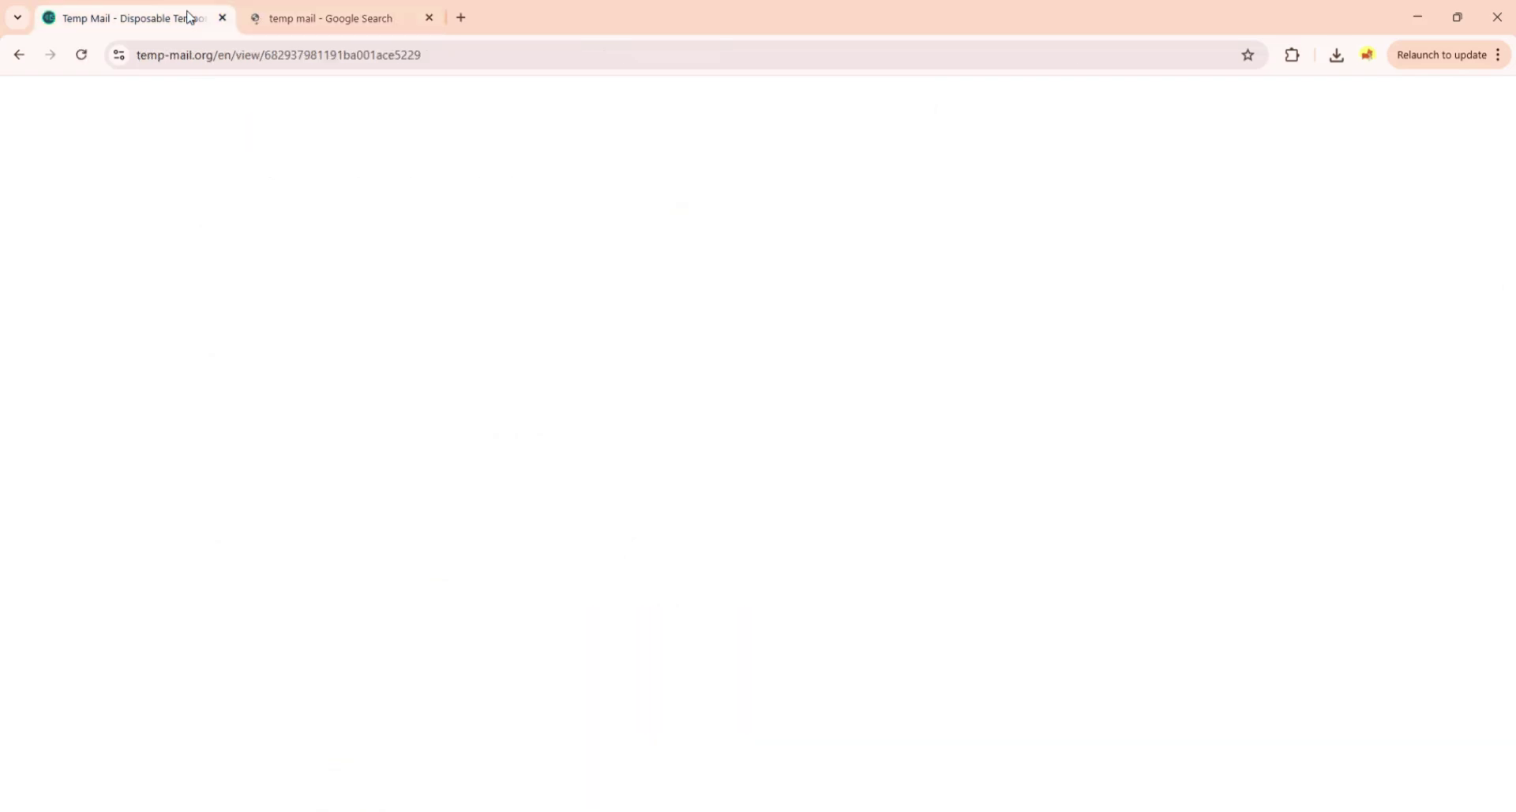
scroll(804, 357, up, 3)
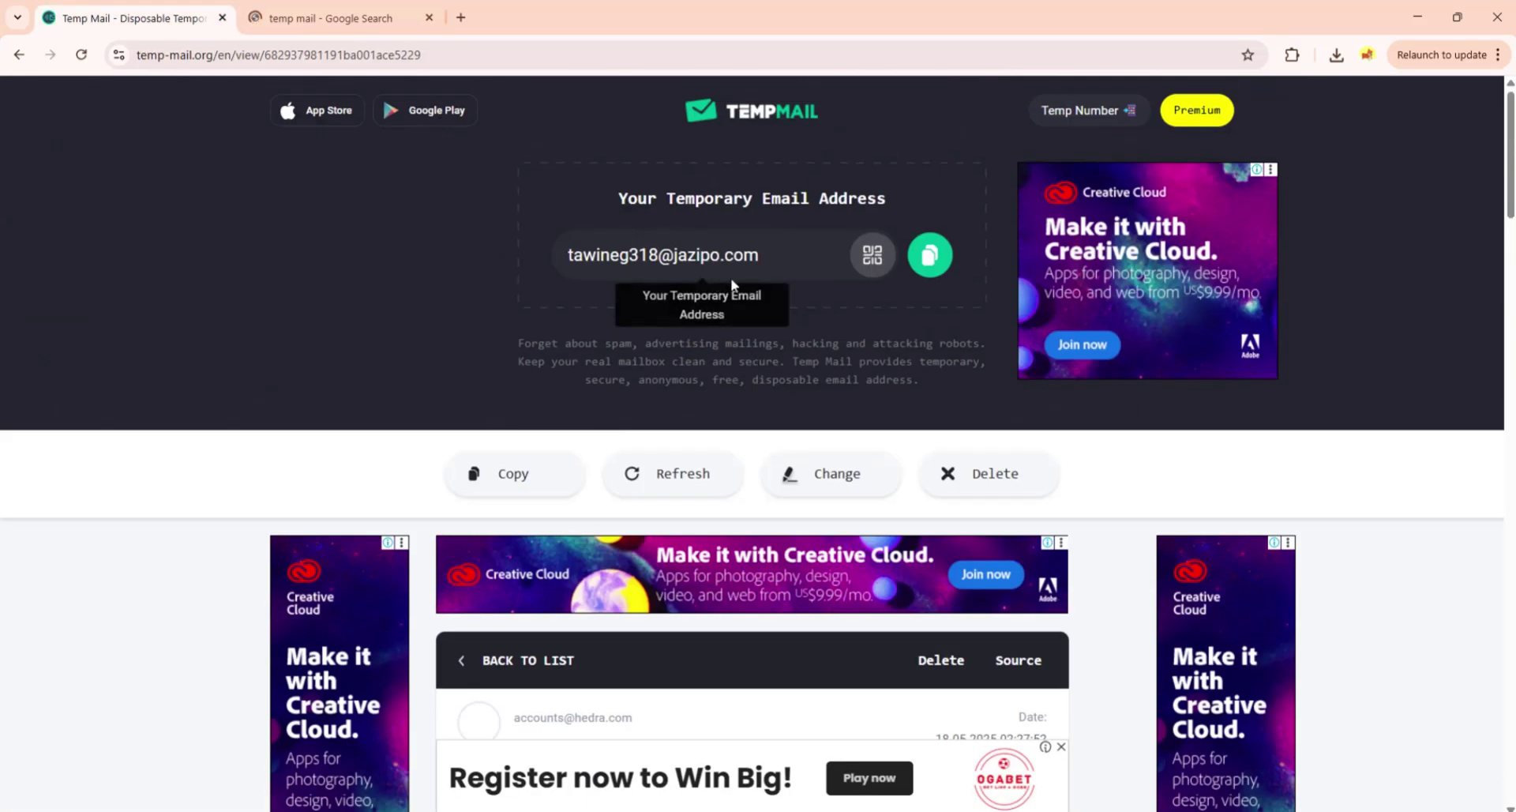
drag(763, 270, 556, 258)
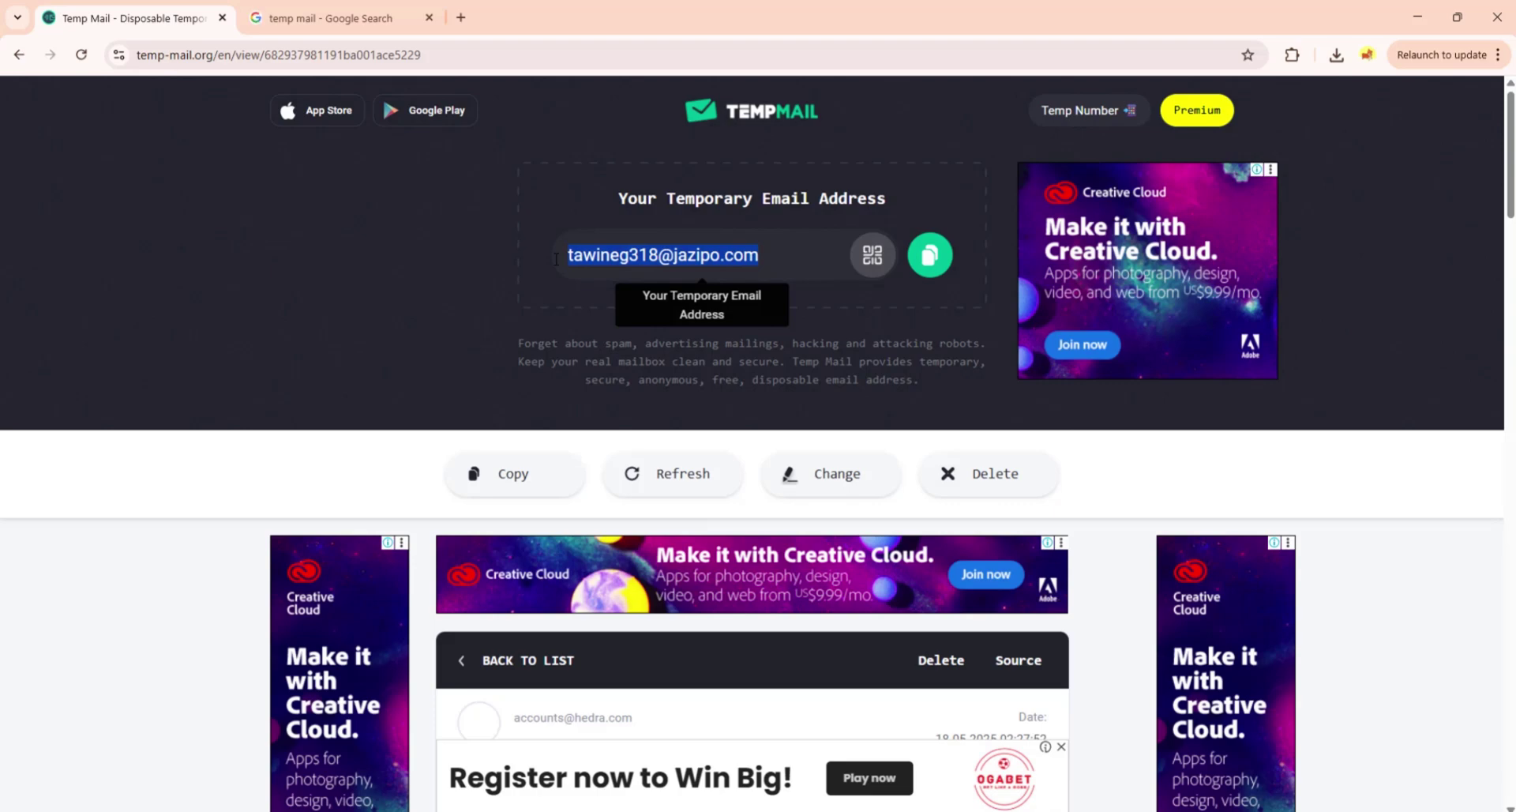
click(430, 249)
scroll(498, 296, down, 6)
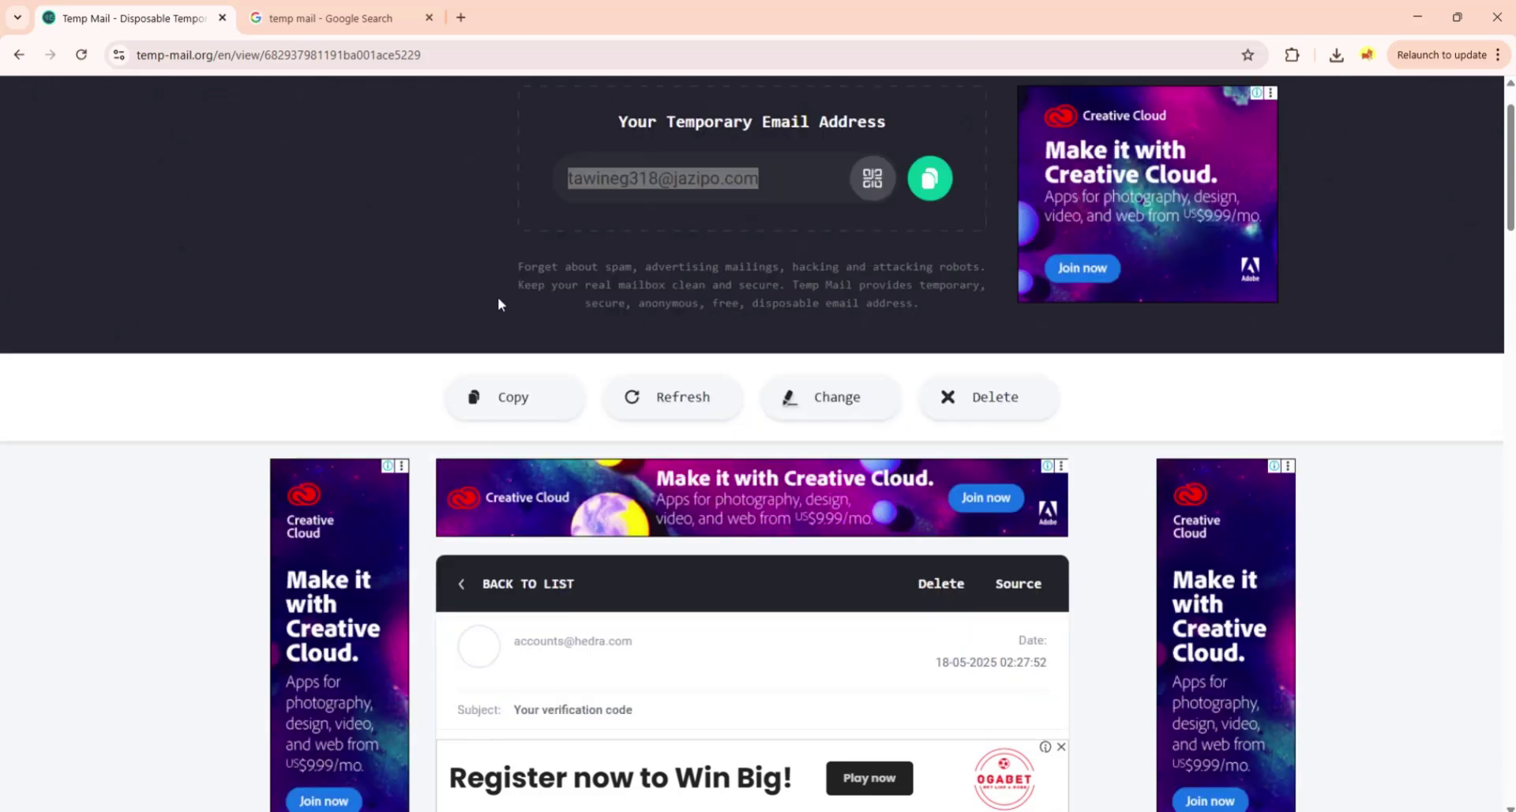
scroll(660, 342, up, 4)
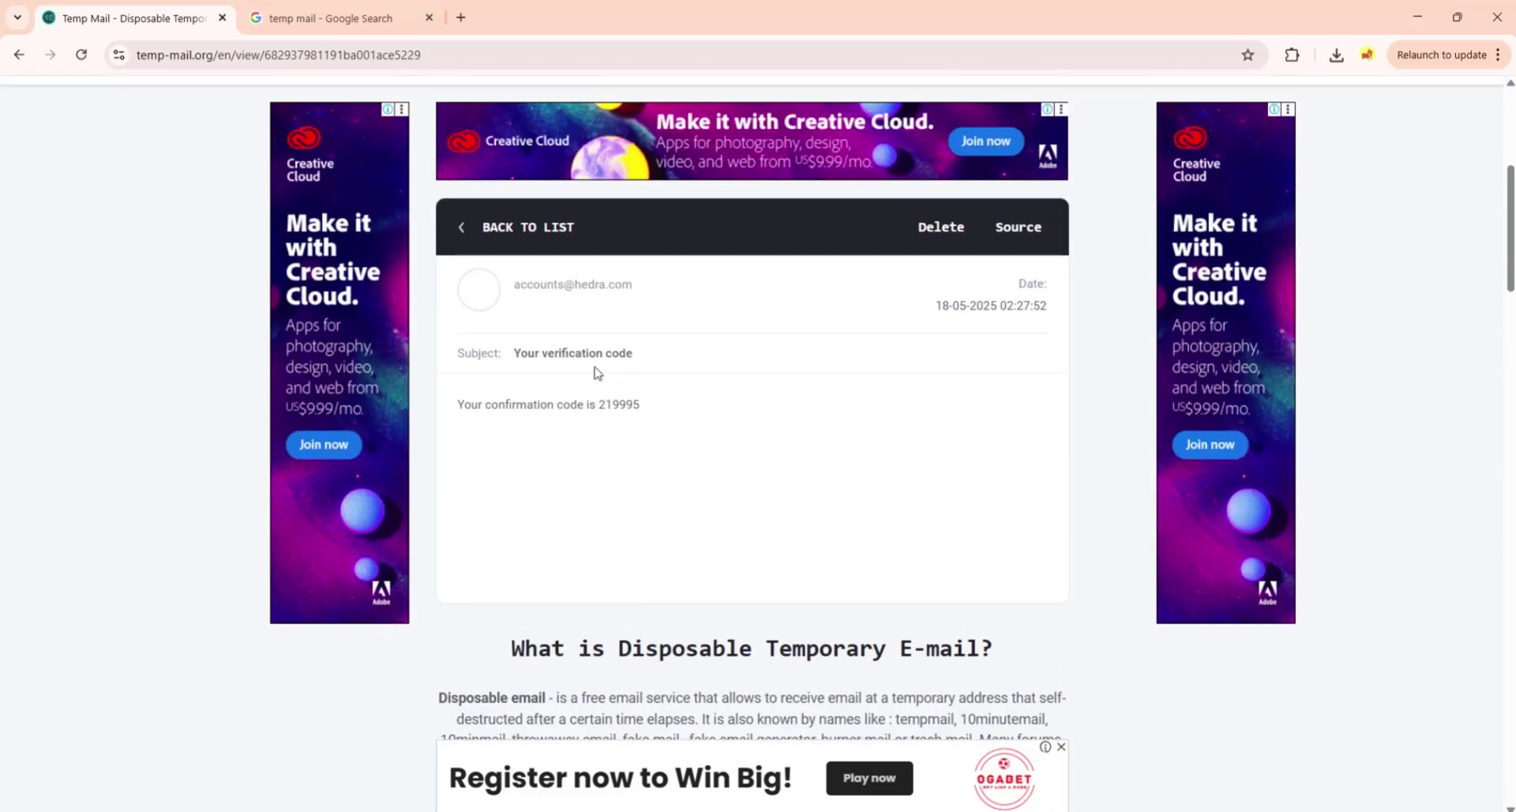
scroll(686, 397, up, 3)
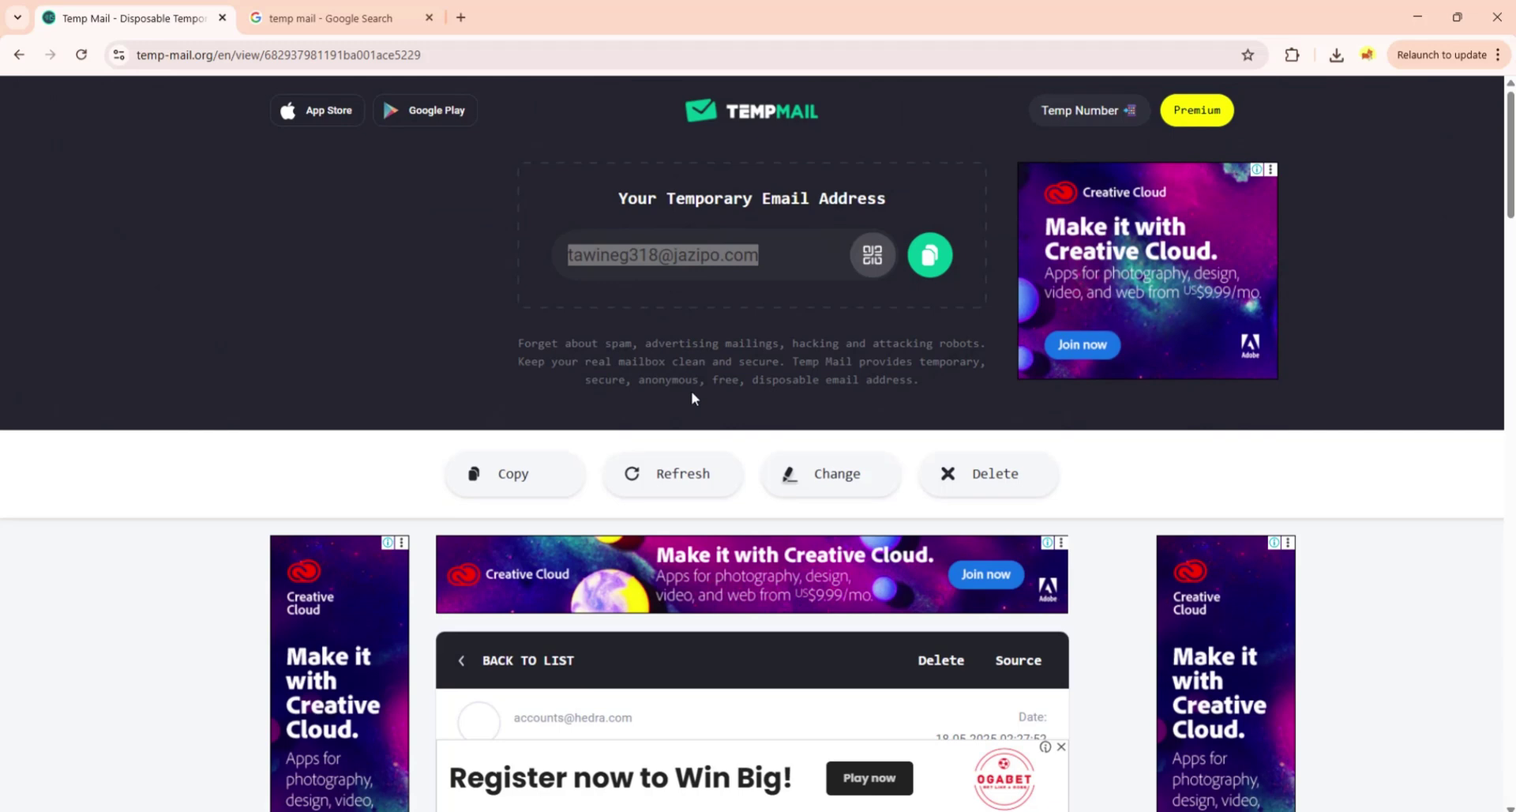